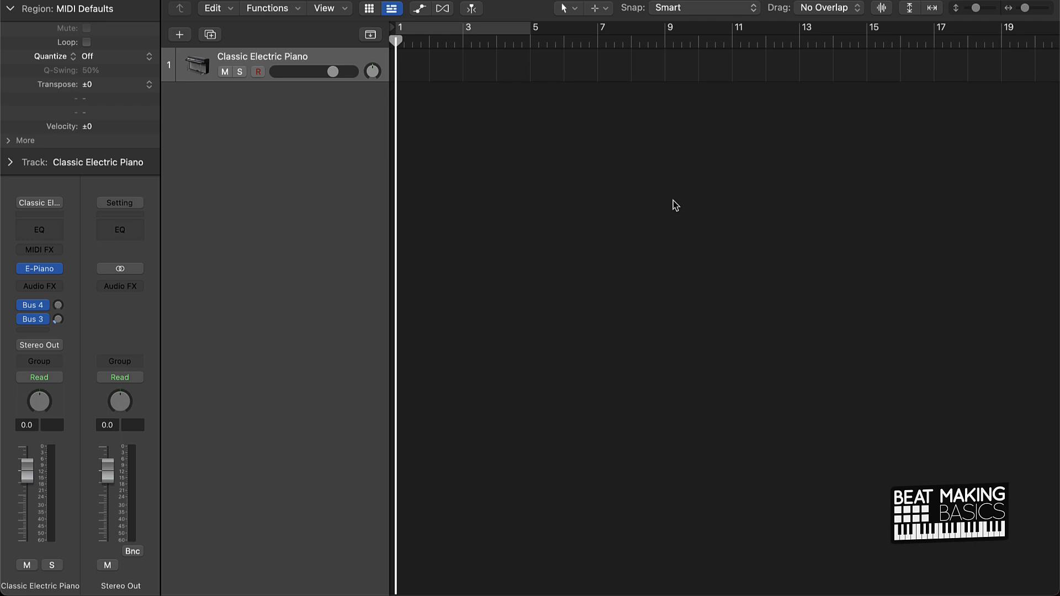
Step: Show the on-screen piano keyboard instead of the musical typing layout and place it in the middle of the arrangement
key("super+k")
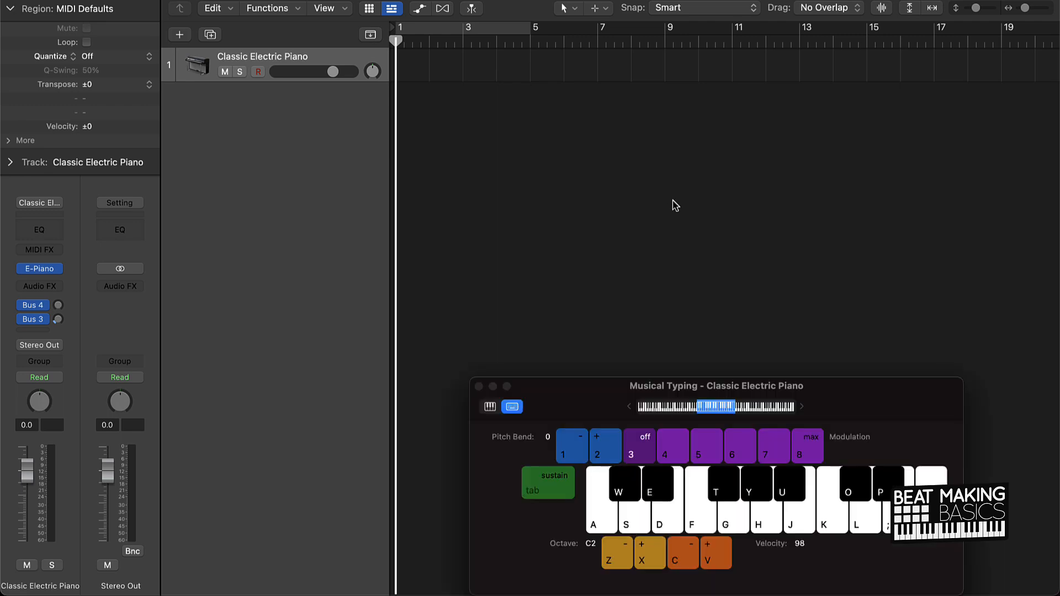
left_click(491, 407)
left_click_drag(615, 387, 563, 293)
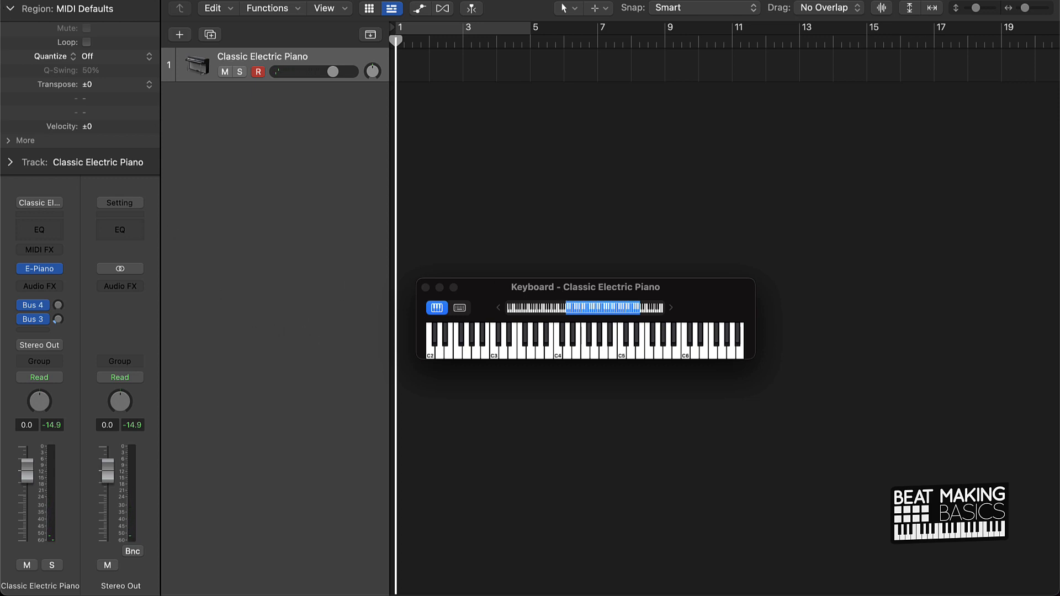
Step: Load the Boesendorfer Grand Piano sound from the Library and widen the on-screen keyboard to show lower octaves
key("y")
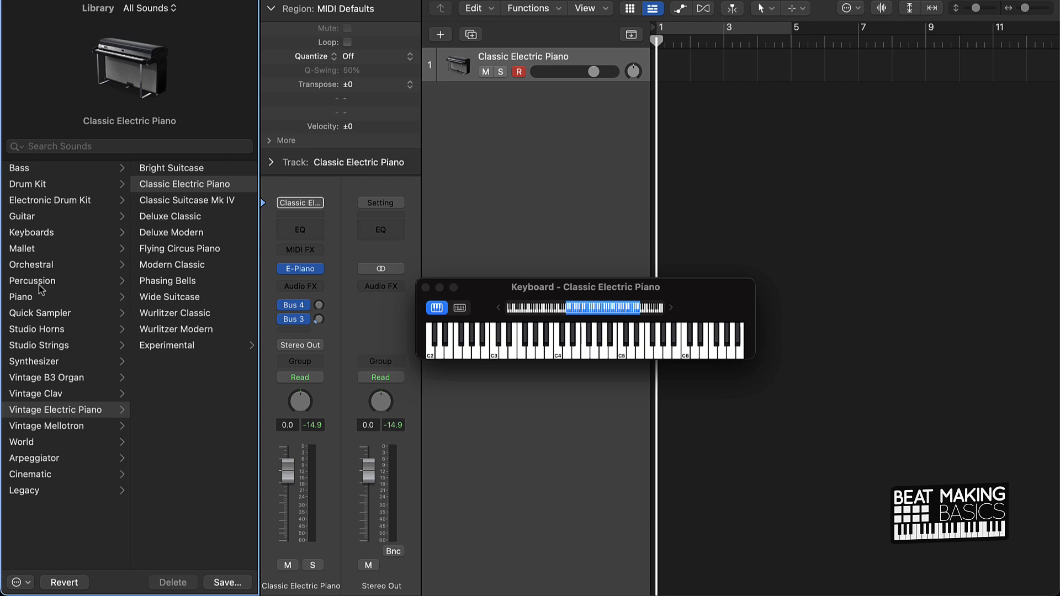
left_click(30, 298)
left_click(202, 169)
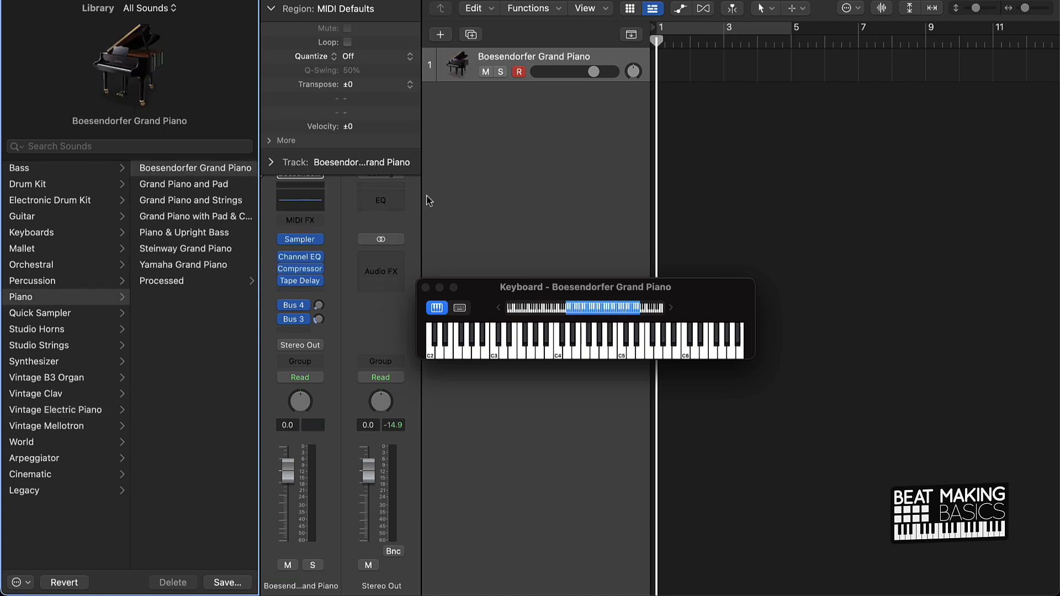
key("y")
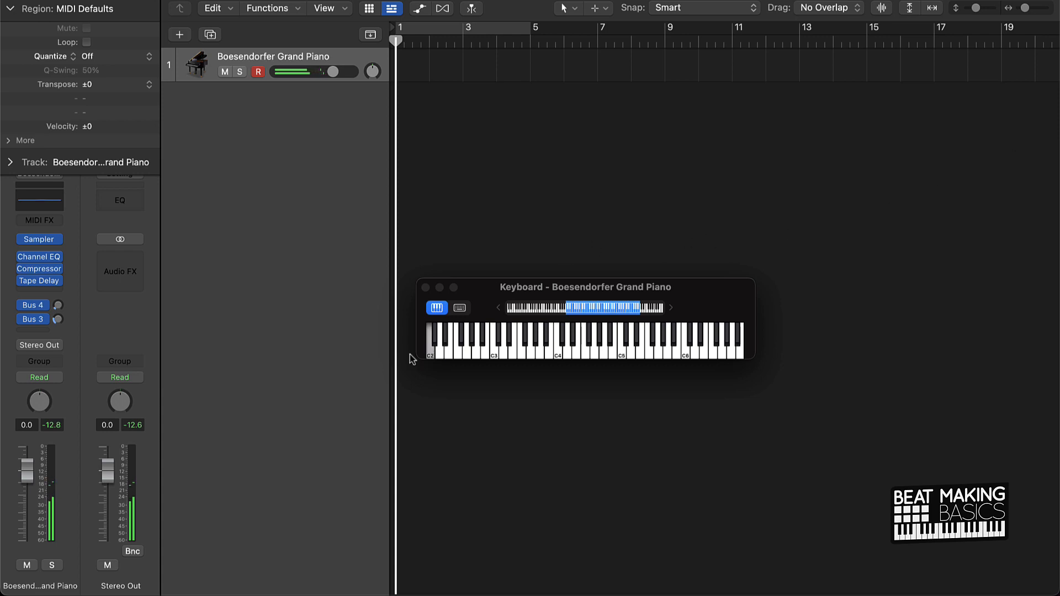
left_click_drag(417, 338, 234, 317)
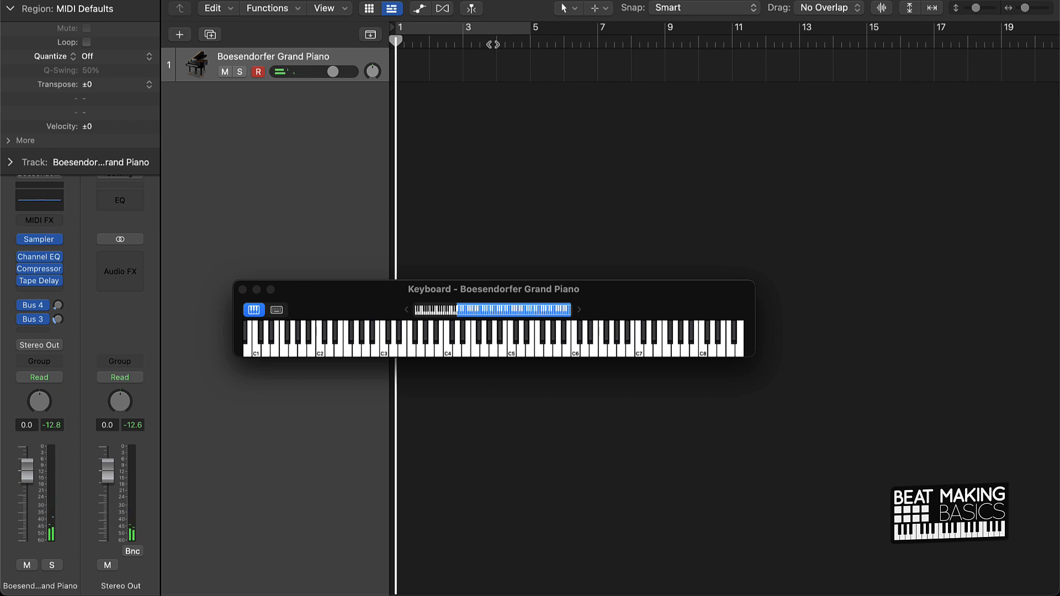
Step: Cycle bars 1 through 4 and record a single-note bass line on the grand piano track
left_click(488, 26)
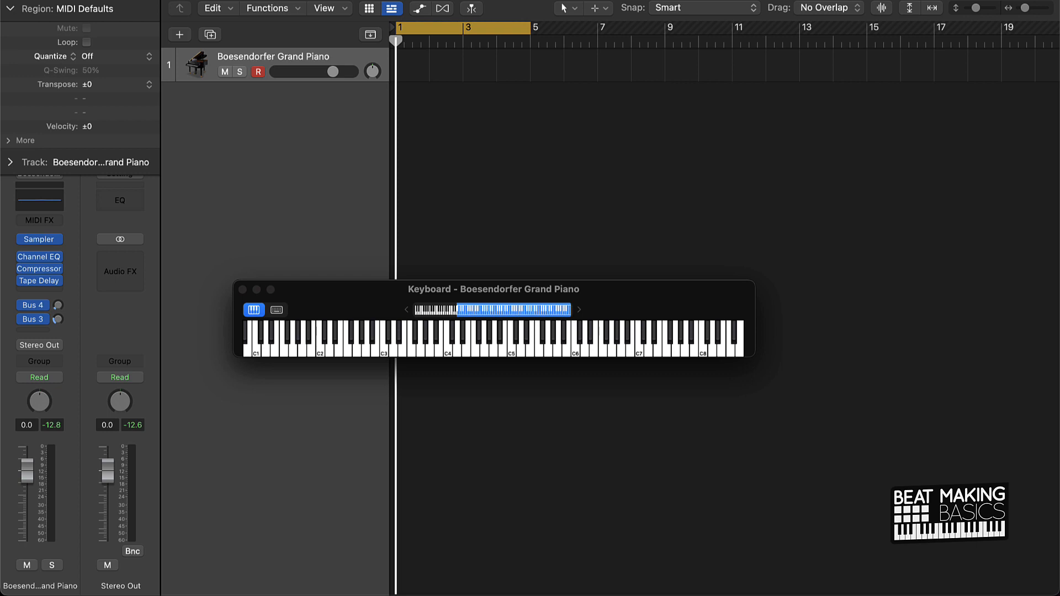
key("r")
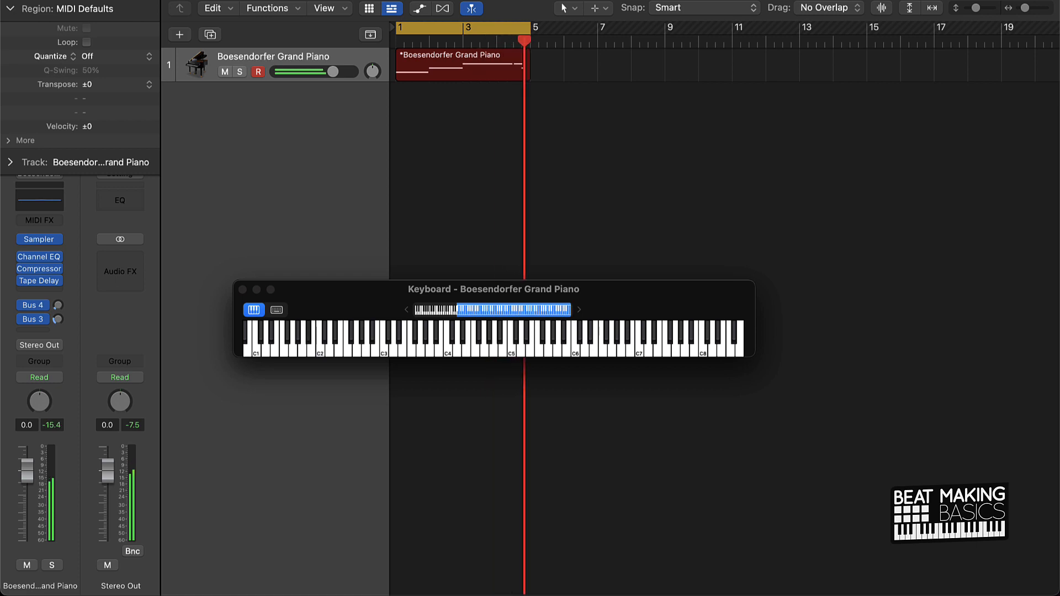
key("space")
key("space")
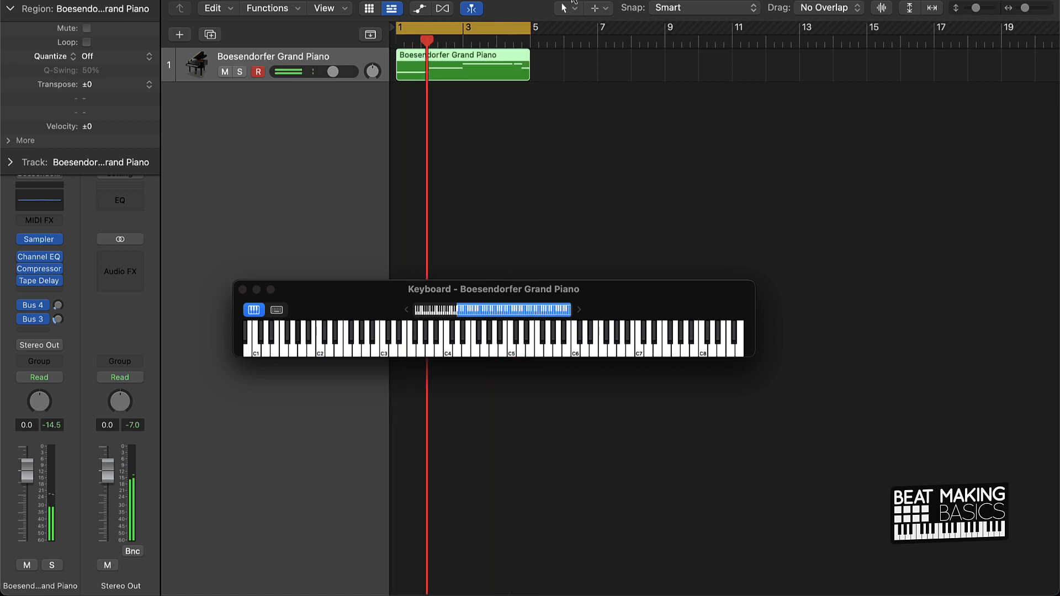
key("space")
Step: Open the recorded bass region in the Piano Roll and delete the very short stray note at bar 2
left_click(485, 84)
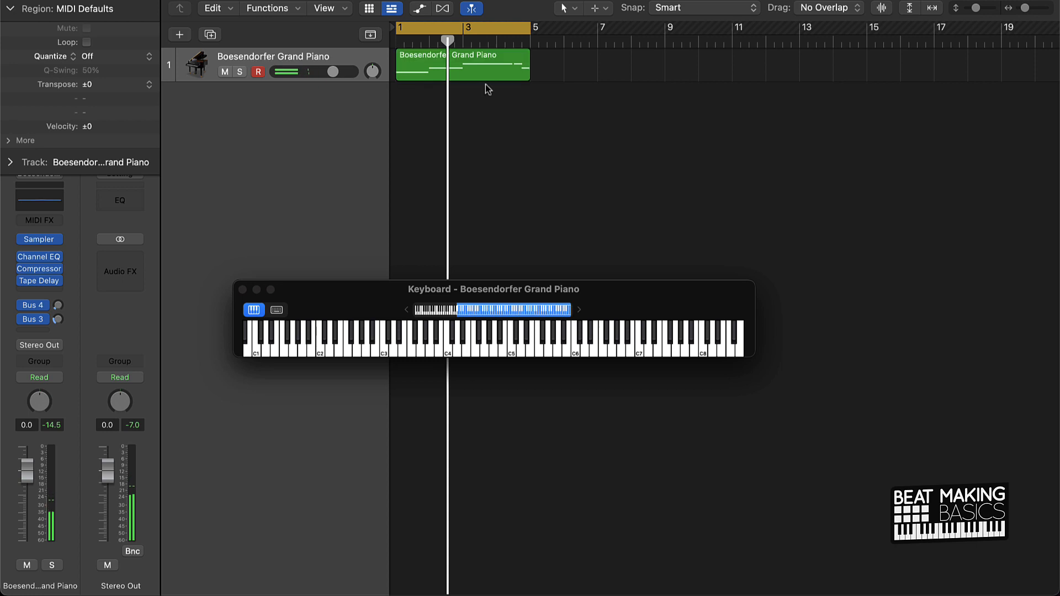
double_click(490, 76)
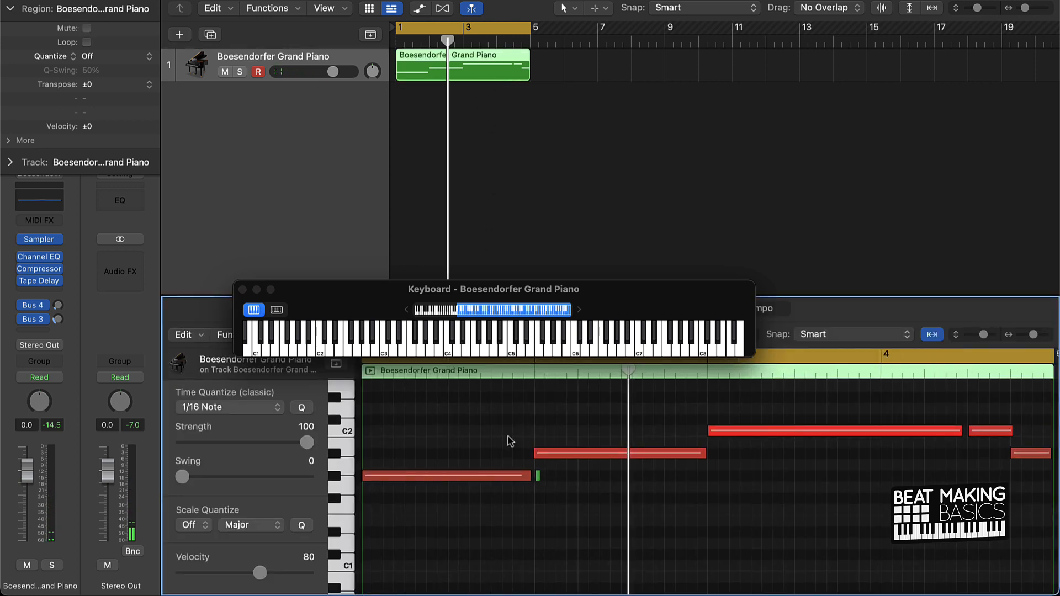
left_click(537, 476)
key("BackSpace")
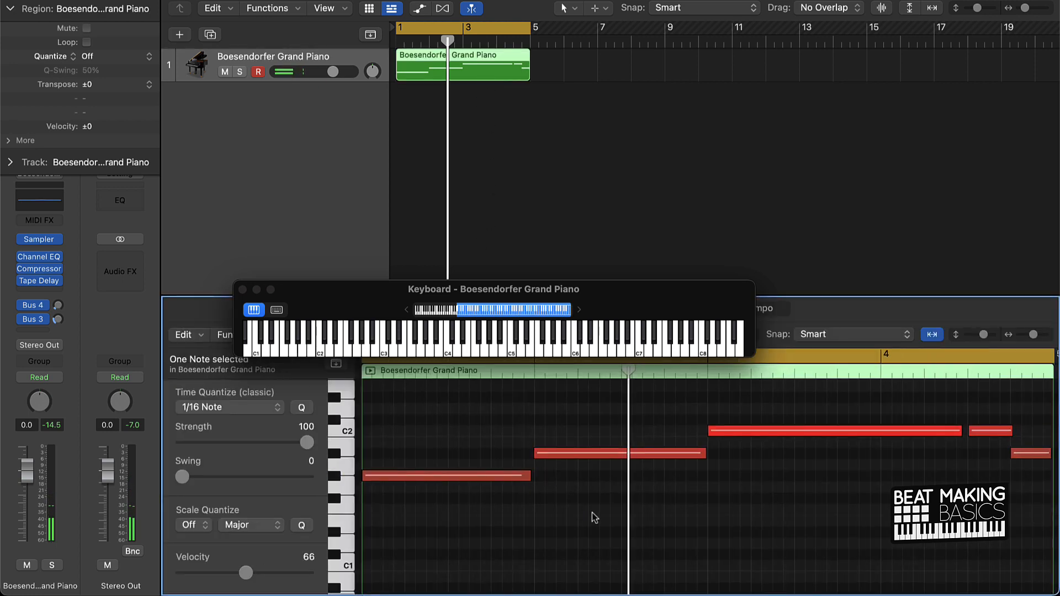
Step: Quantize all the bass notes to 1/16 Swing A
key("super+a")
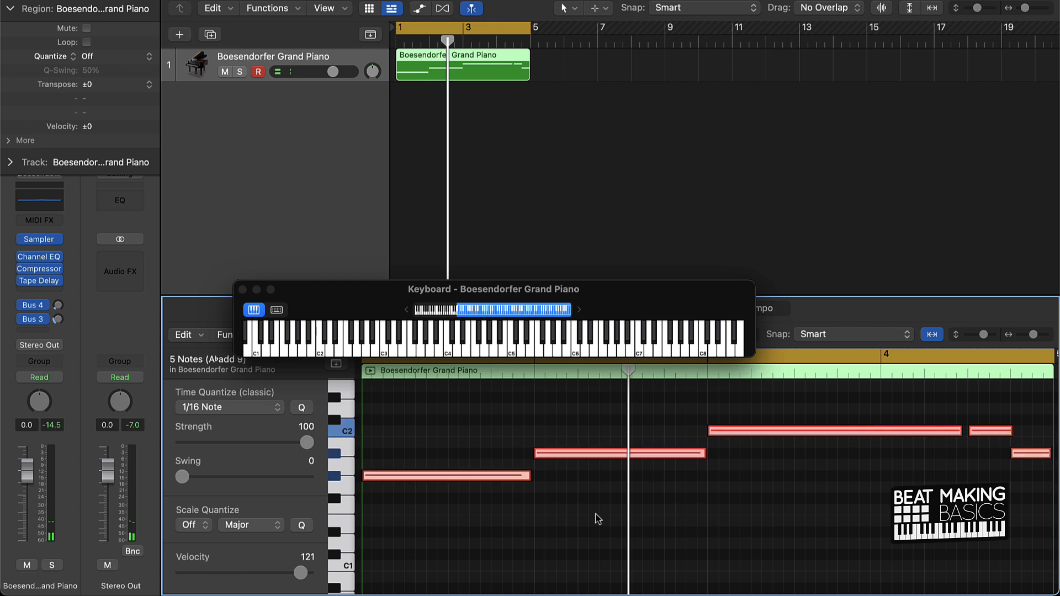
left_click(267, 409)
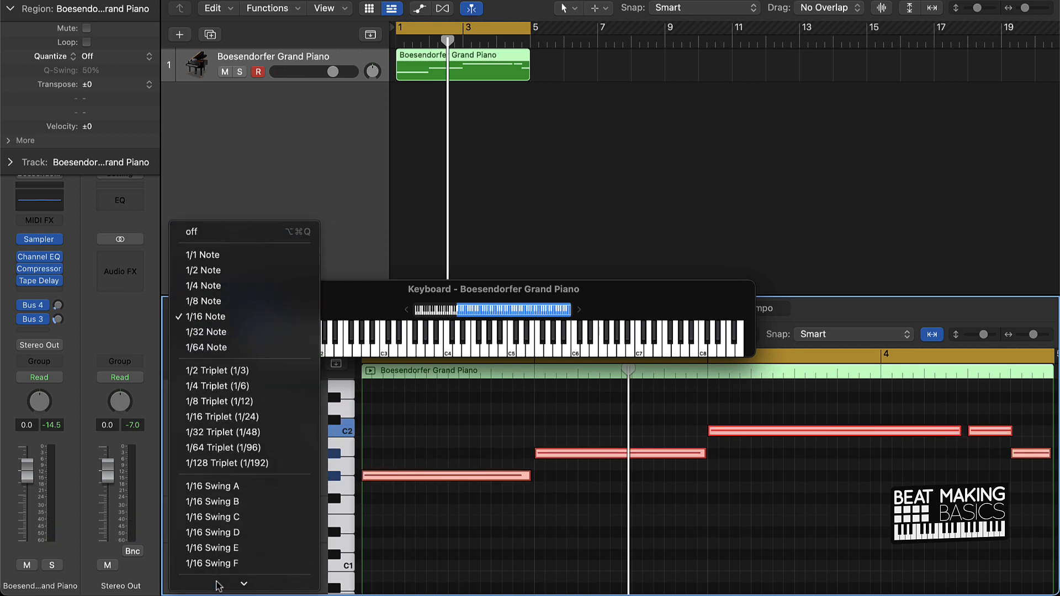
left_click(236, 486)
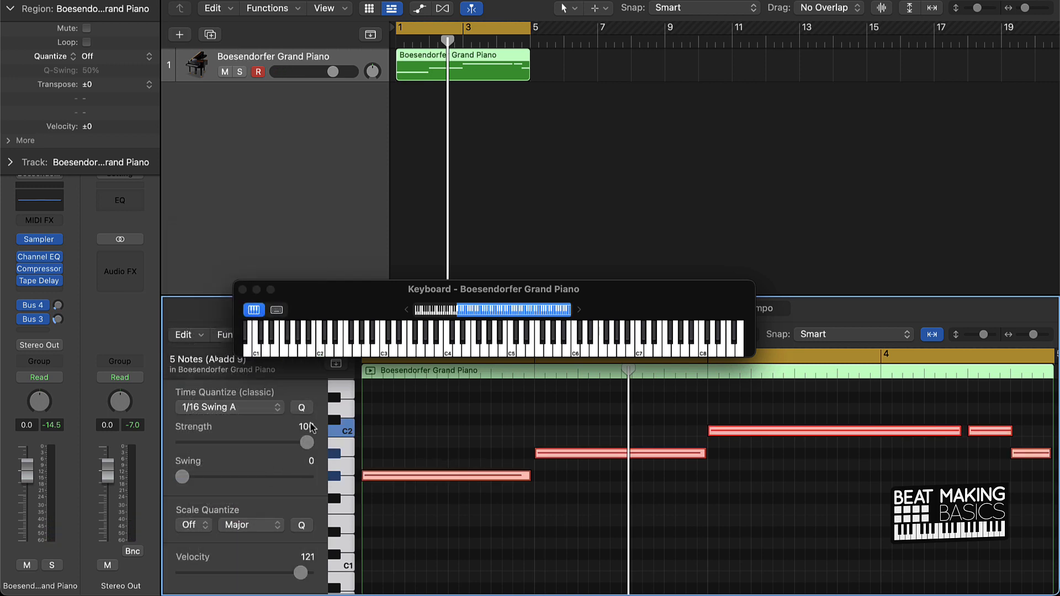
Step: Try a quantize strength of 60 on the bass notes and return it to 100
left_click_drag(307, 444, 257, 444)
left_click(408, 444)
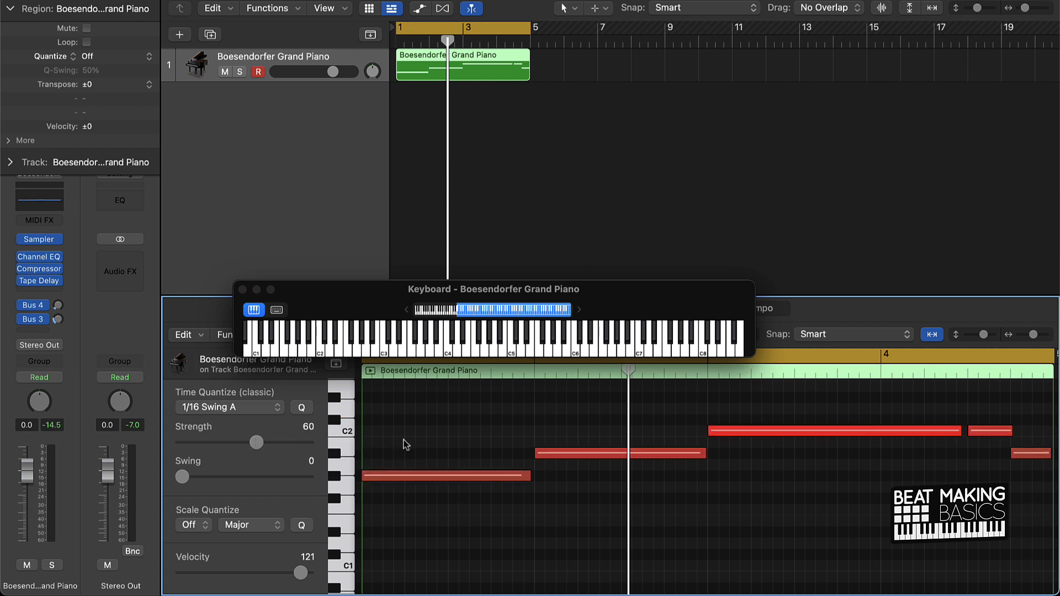
left_click(352, 474)
left_click_drag(256, 443, 307, 443)
left_click(468, 445)
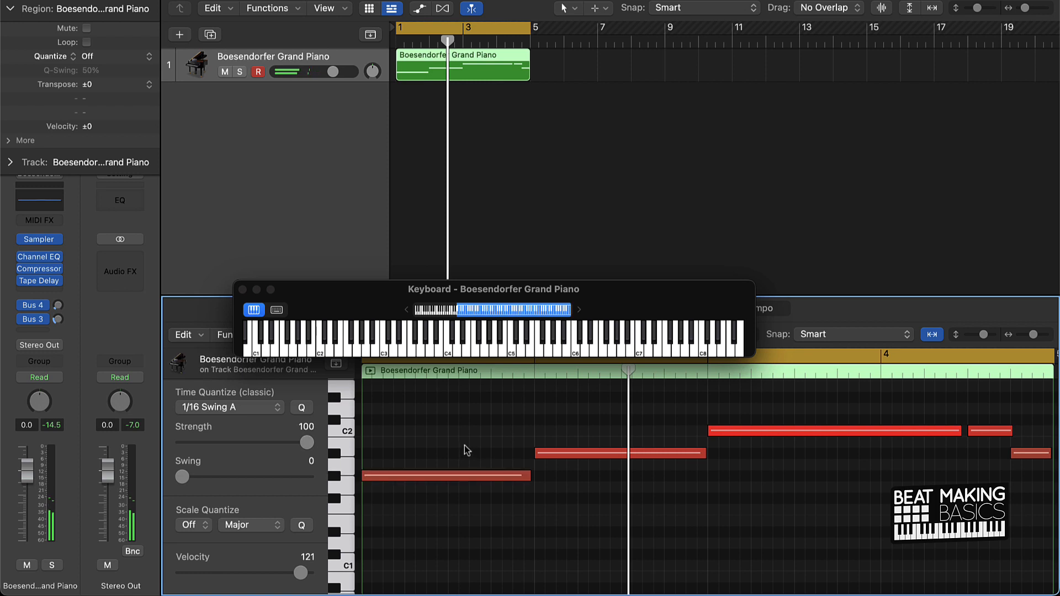
Step: Play back the quantized bass line to check its timing
key("space")
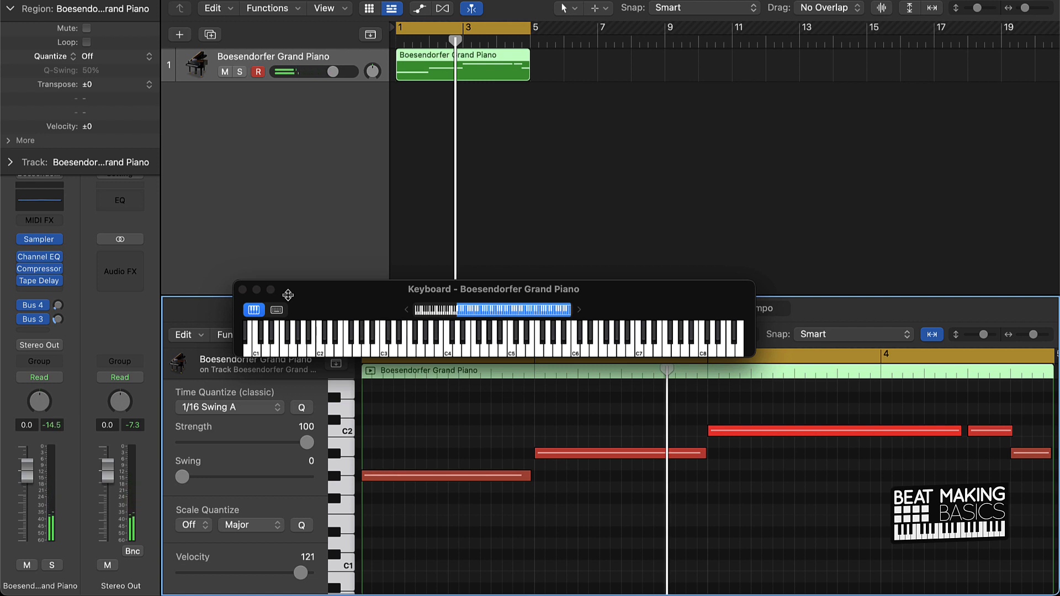
key("space")
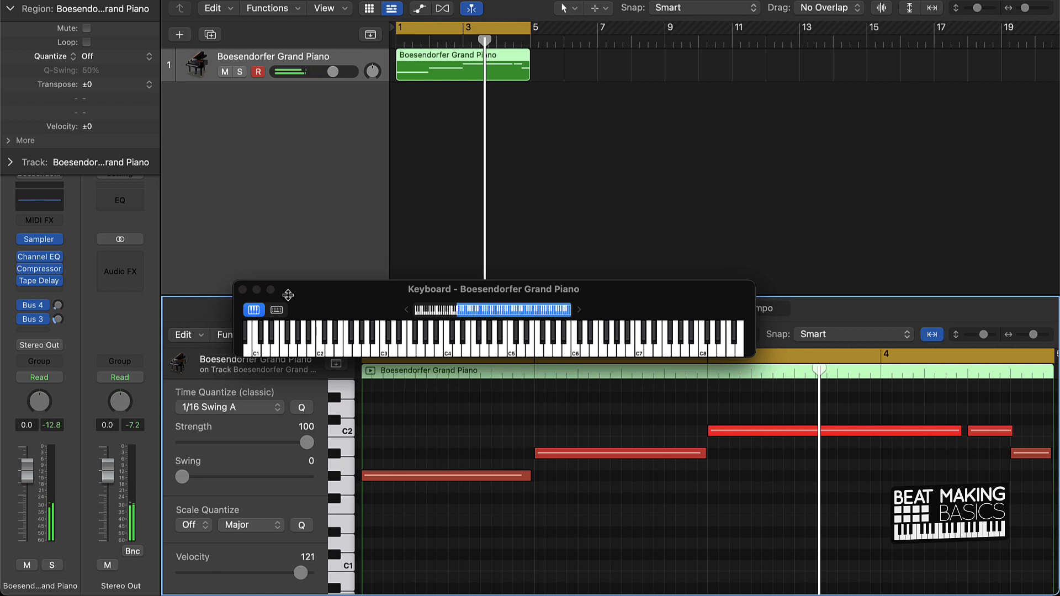
key("space")
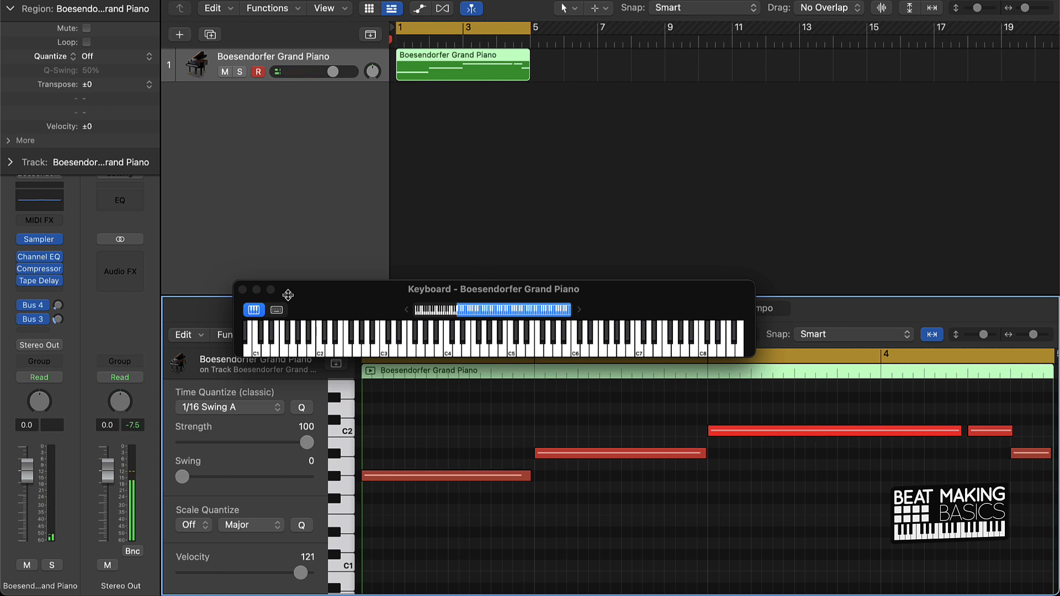
Step: Overdub the bass line one octave lower into the same region and quantize all its notes to 1/16 Swing A
key("r")
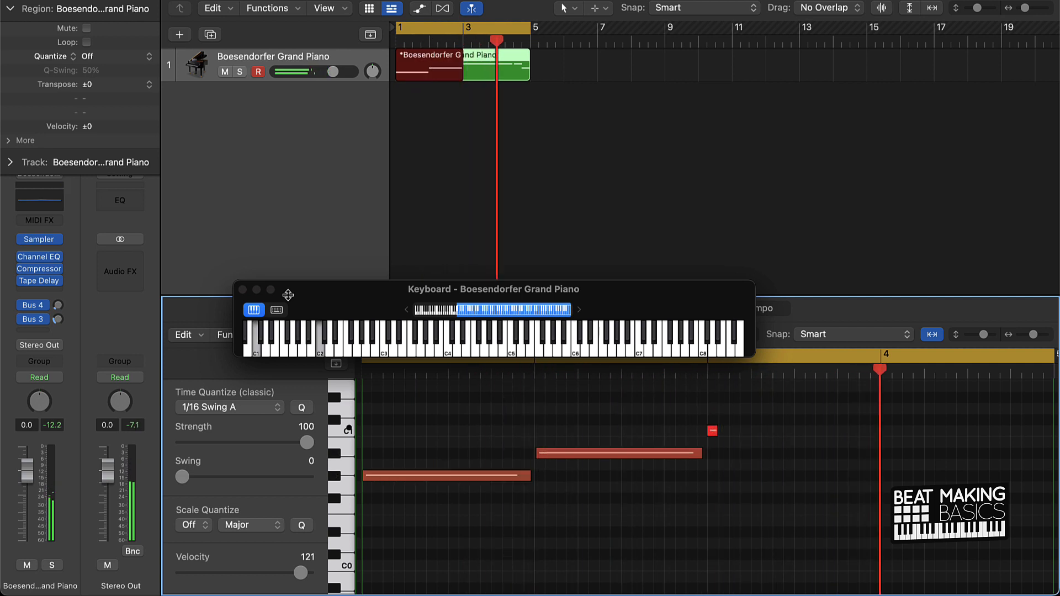
key("space")
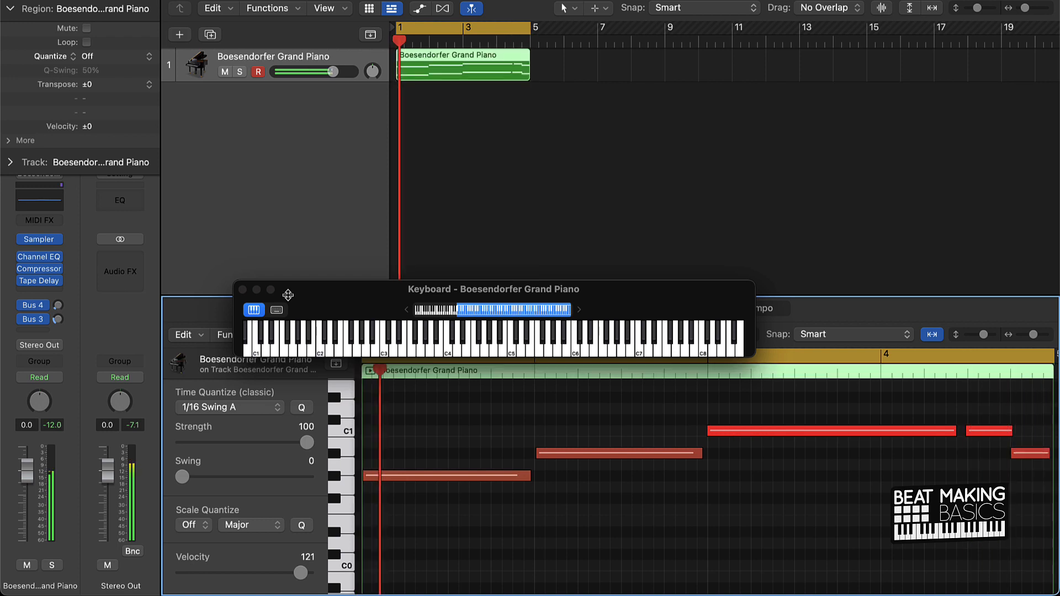
key("space")
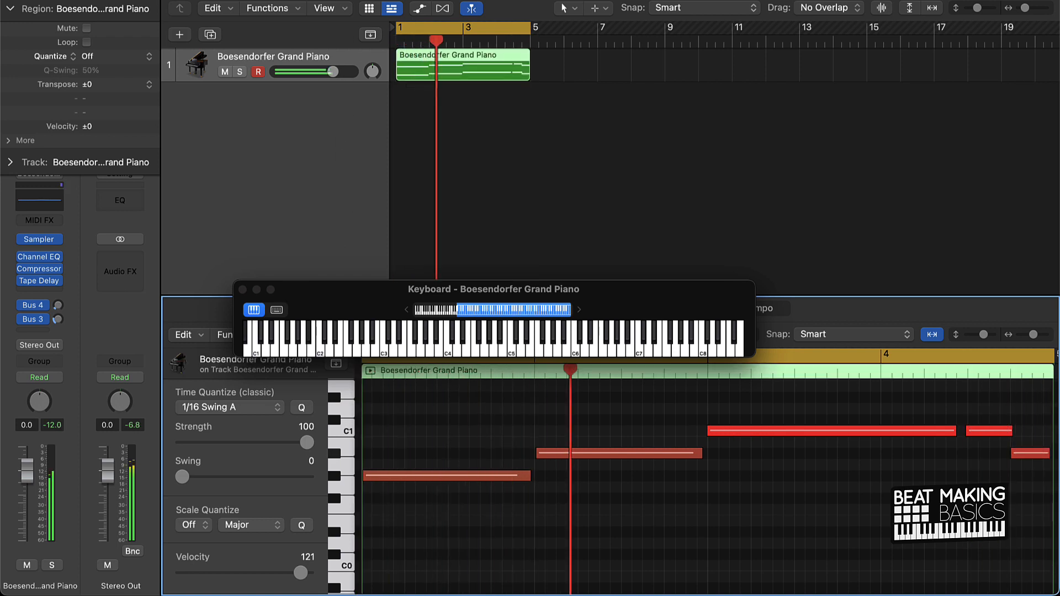
key("super+a")
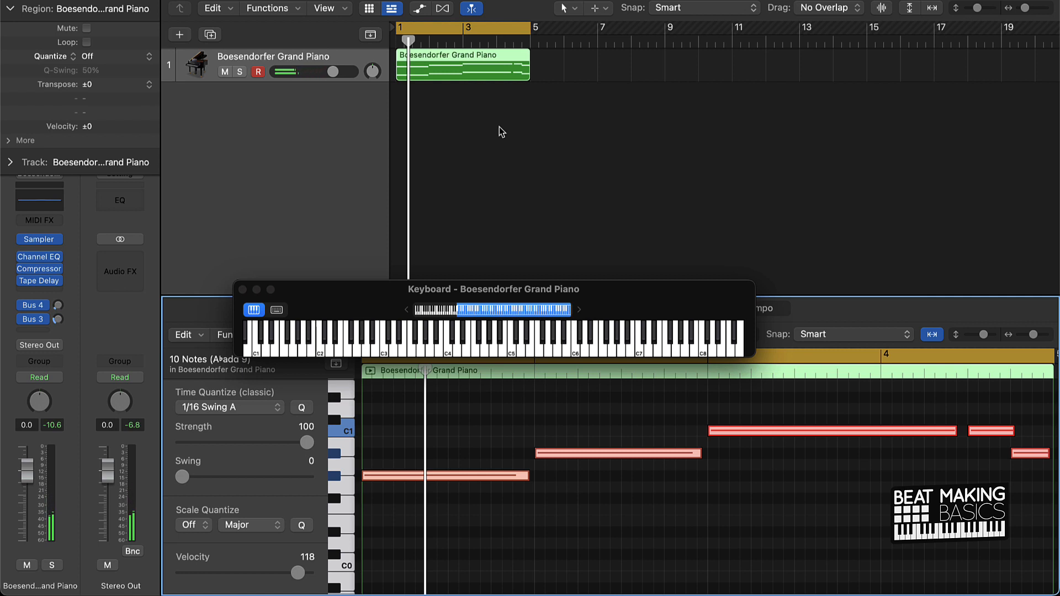
key("space")
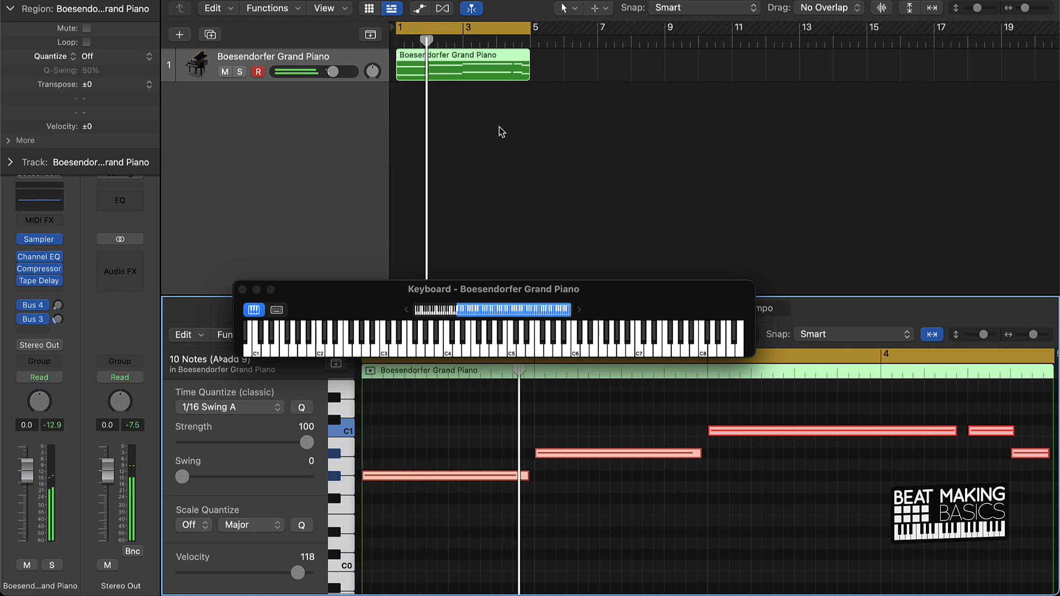
Step: Add a second track with the same grand piano sound and record rolled chords over bars 1 through 4
key("super+d")
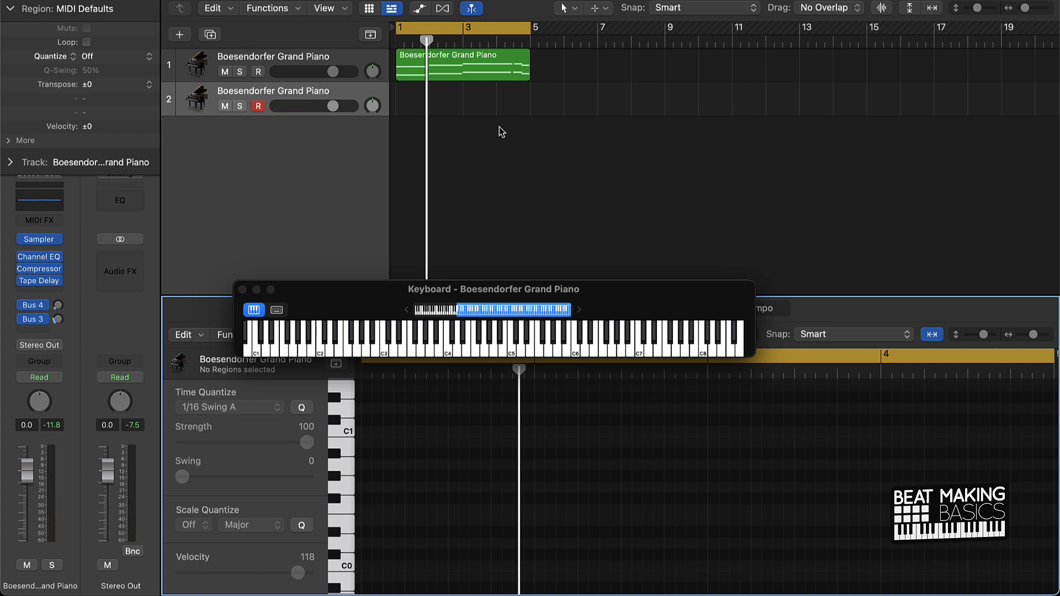
key("r")
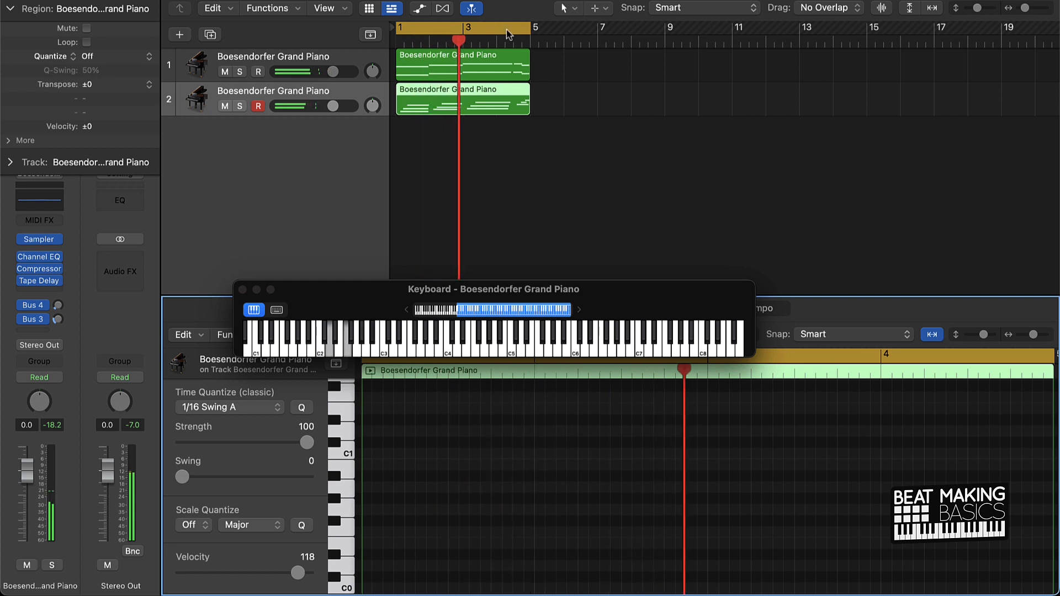
key("r")
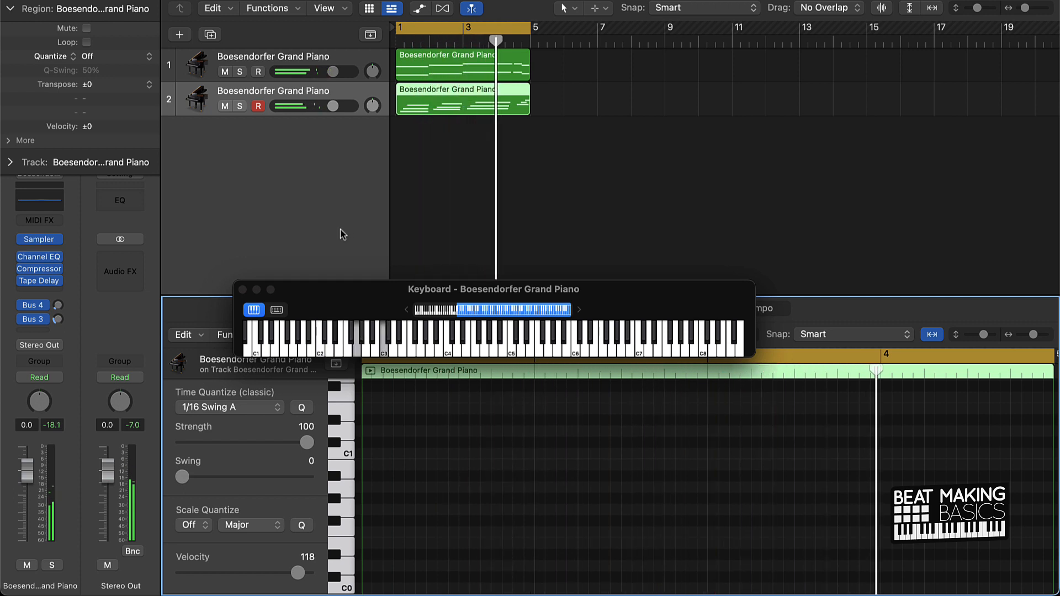
Step: Close the on-screen keyboard and lower the bottom note of the short closing chord in bar 4 to G#2
left_click(243, 290)
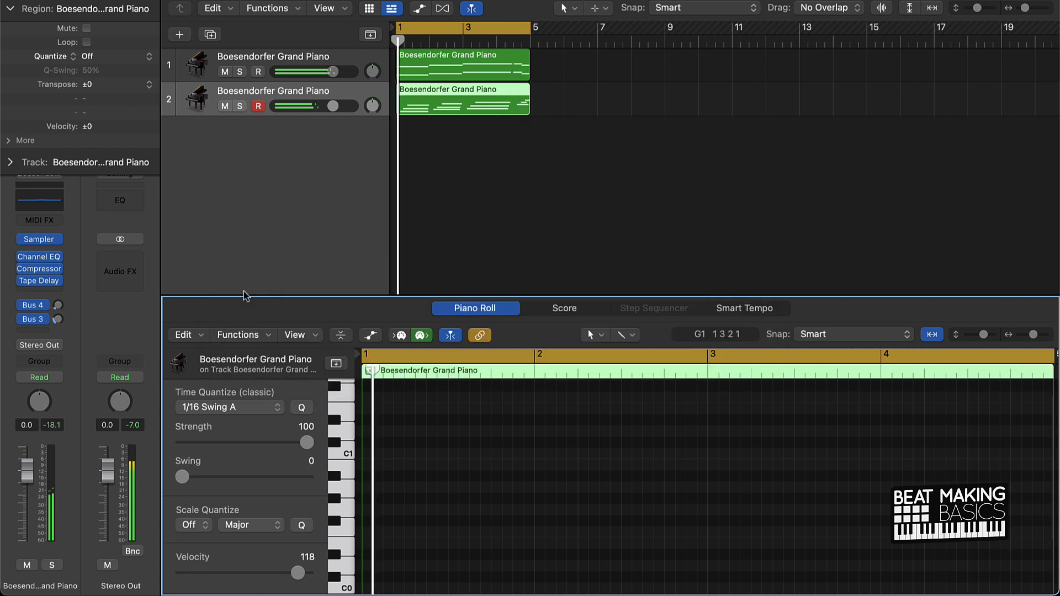
scroll(764, 500, "right", 10)
scroll(757, 497, "up", 5)
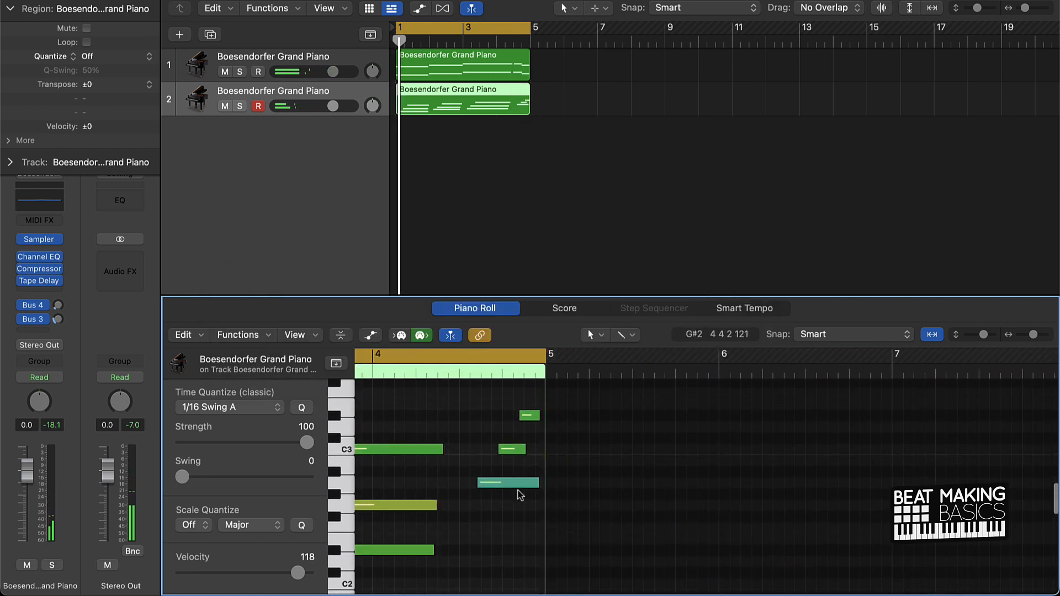
left_click_drag(495, 485, 496, 496)
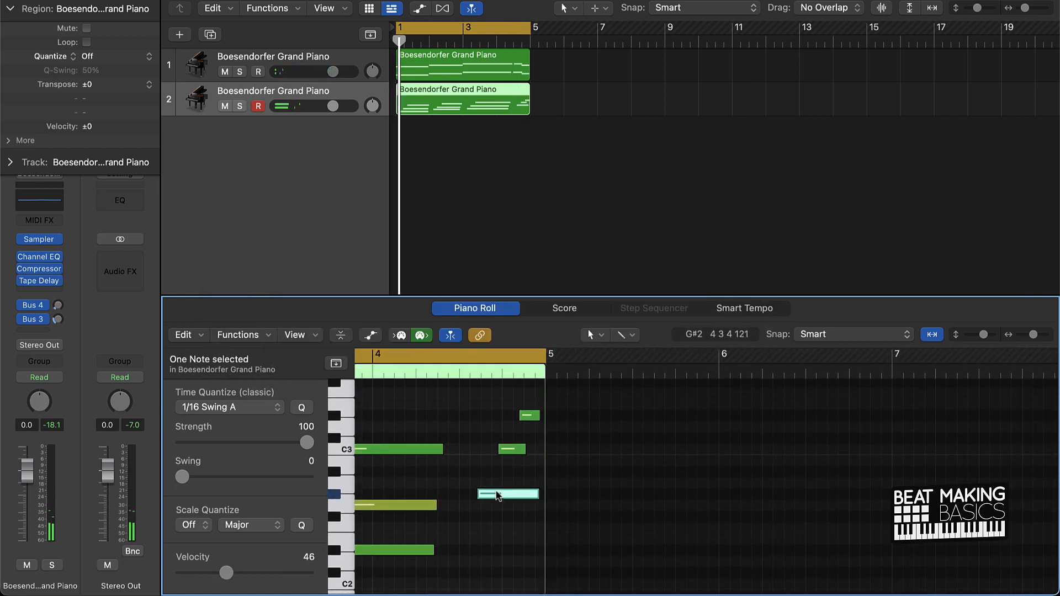
left_click(508, 449)
left_click(490, 426)
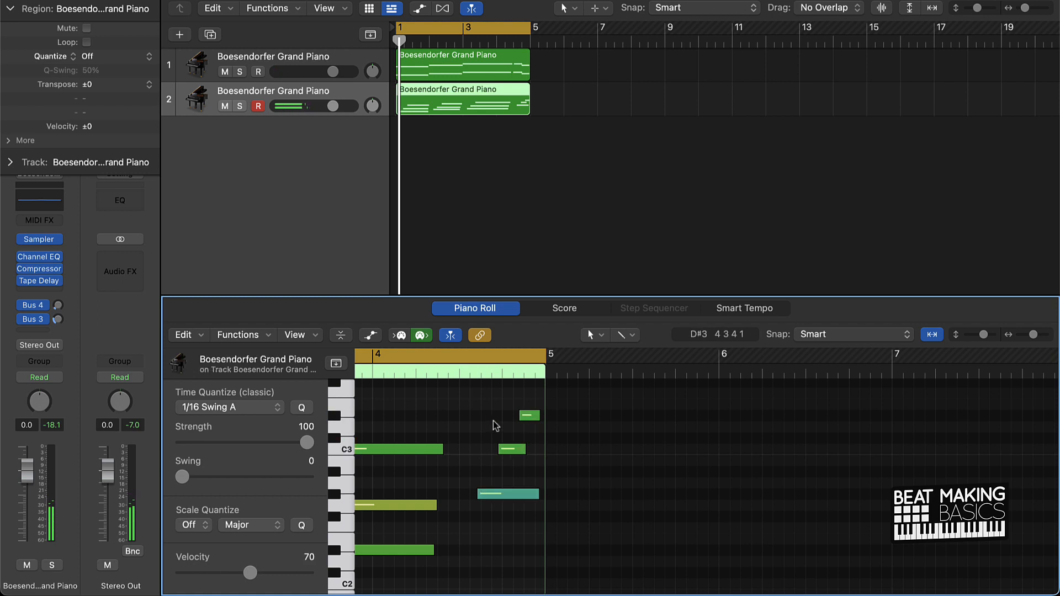
Step: Quantize all the chord notes on the second track to 1/16 Swing A with a strength of 72
scroll(487, 424, "left", 6)
left_click(485, 421, "ctrl+alt")
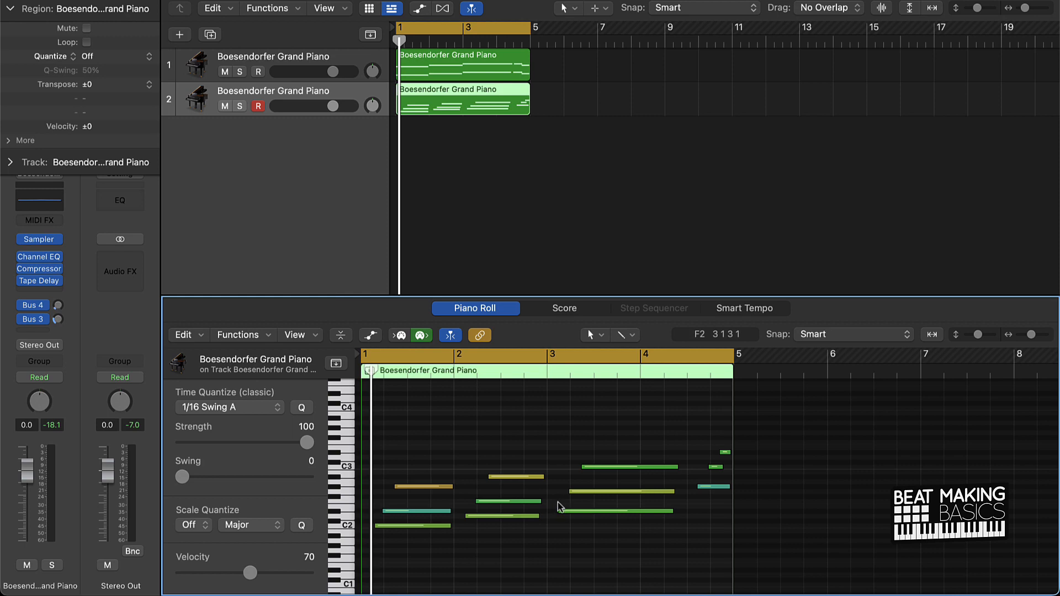
key("super+a")
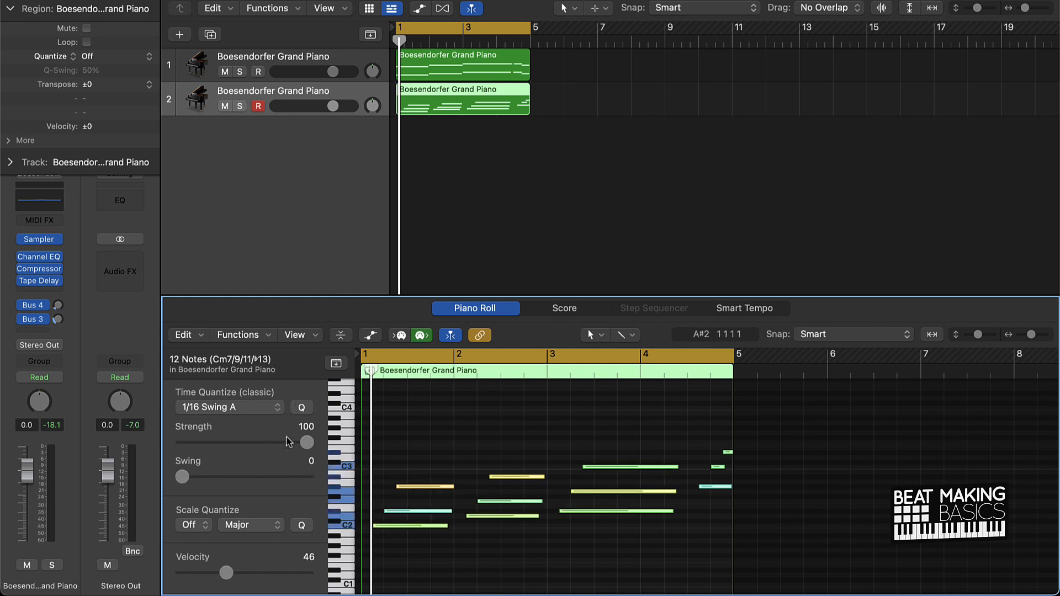
left_click_drag(307, 443, 271, 443)
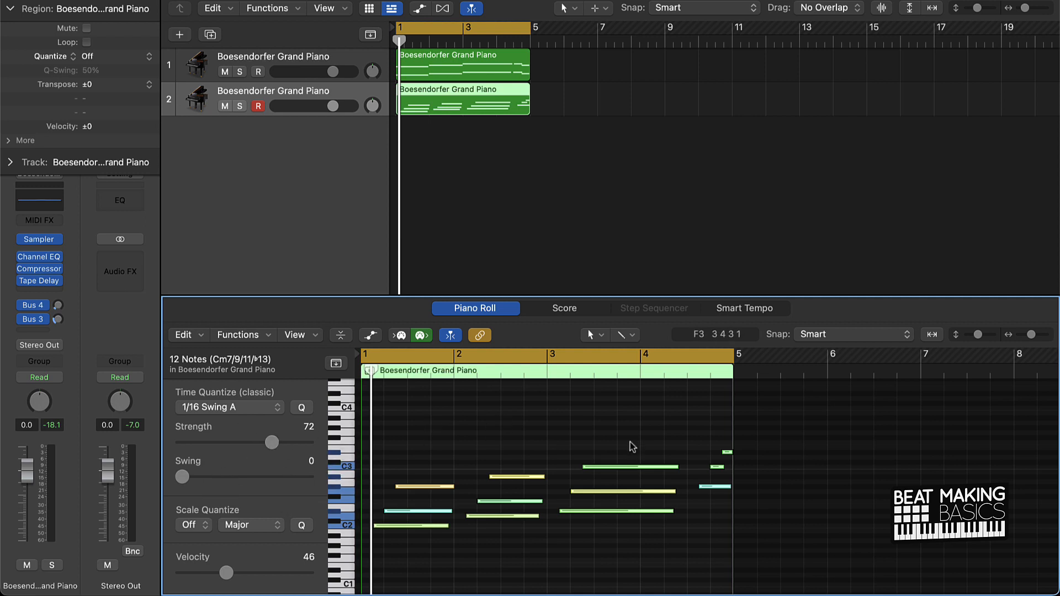
Step: Play the loop and slightly lower the volume of the bass line piano track
key("space")
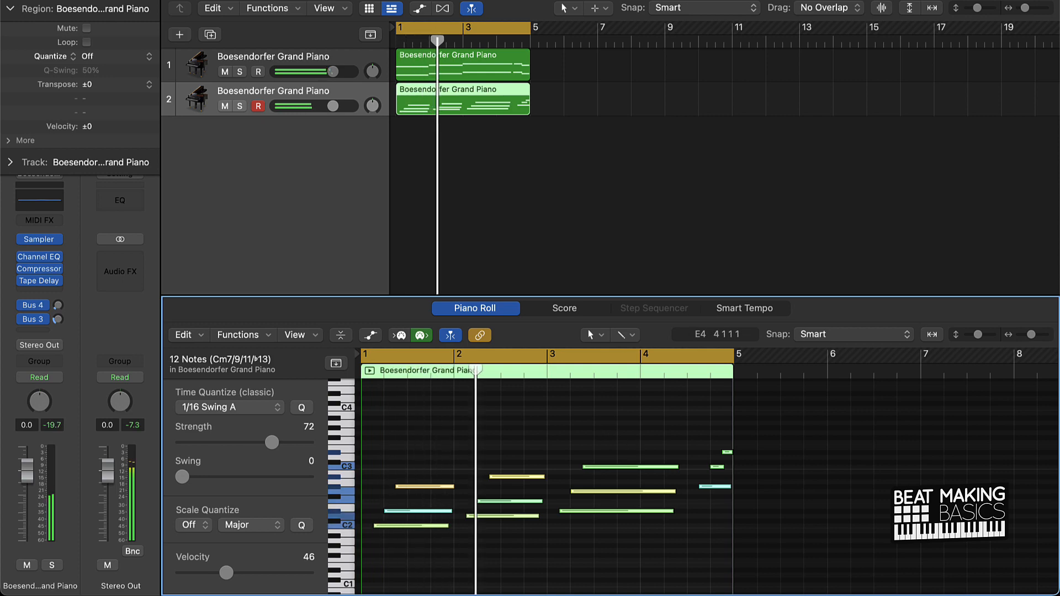
left_click_drag(333, 72, 319, 71)
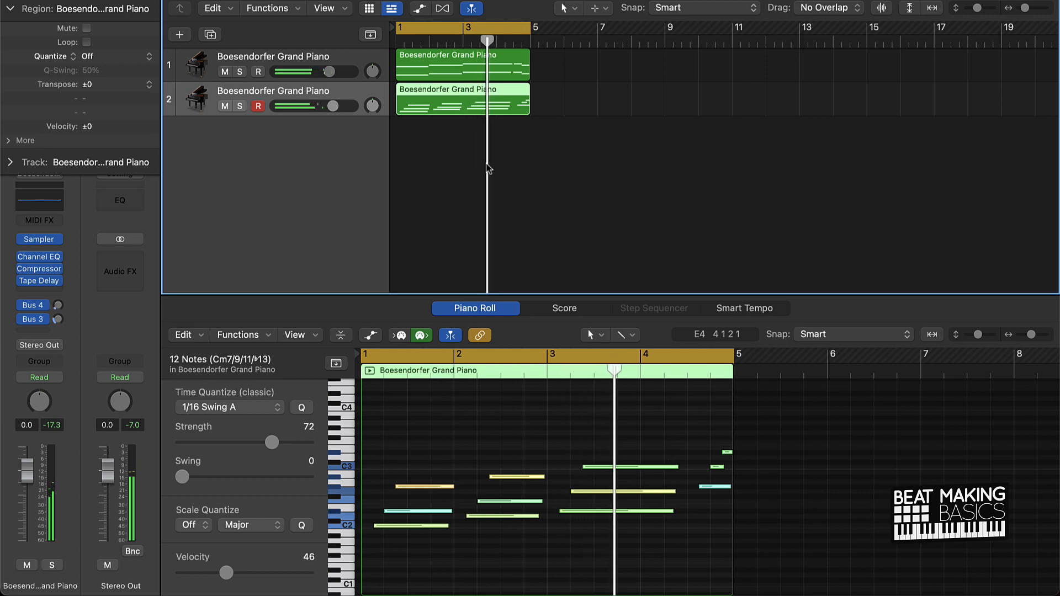
Step: Lower the bottom note of the short closing chord in bar 4 by one semitone to G2
left_click(706, 507)
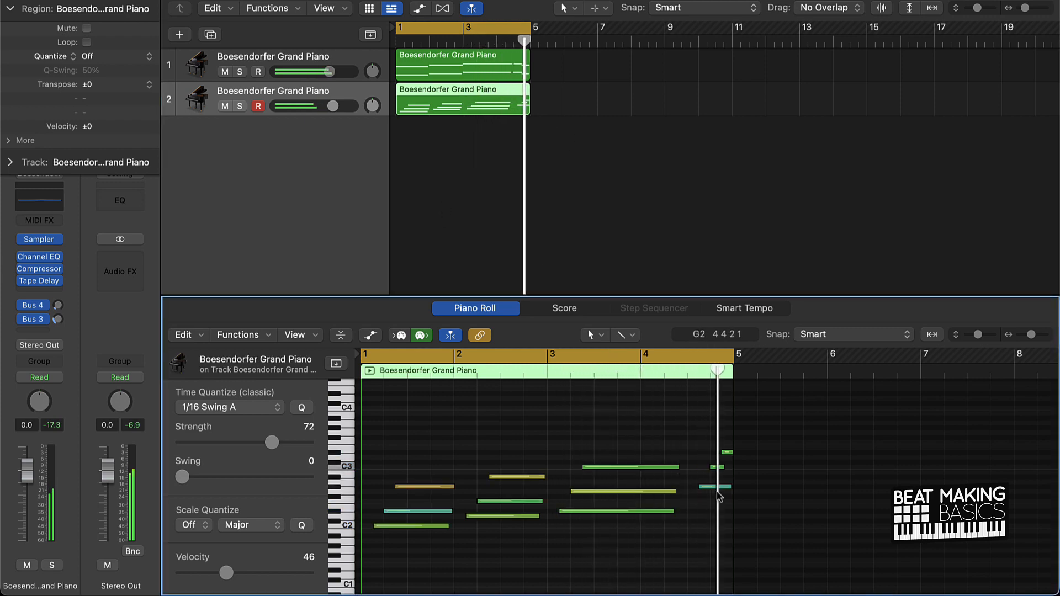
left_click_drag(714, 488, 714, 494)
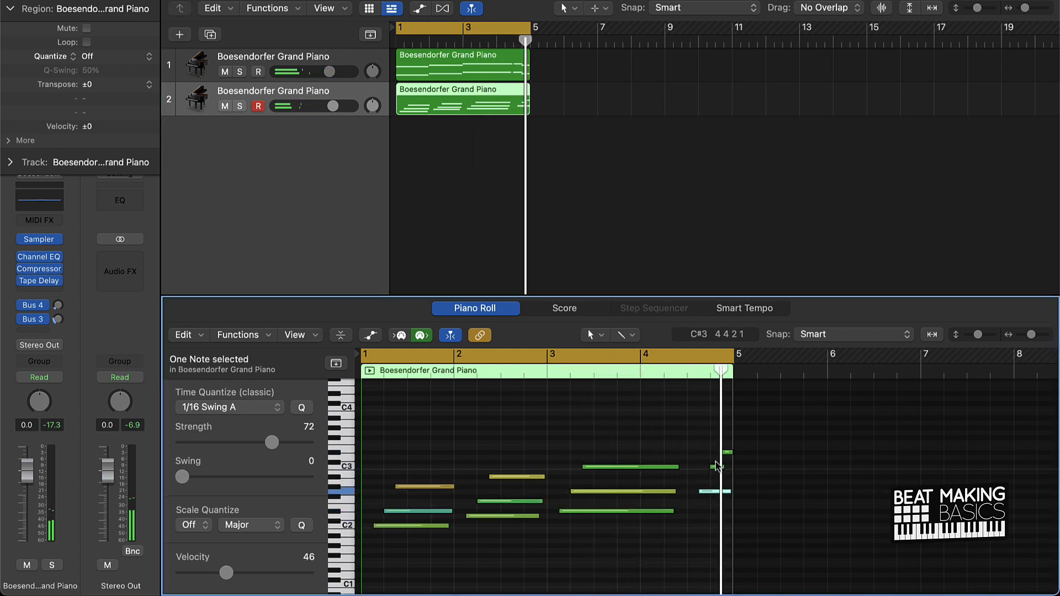
left_click(717, 466)
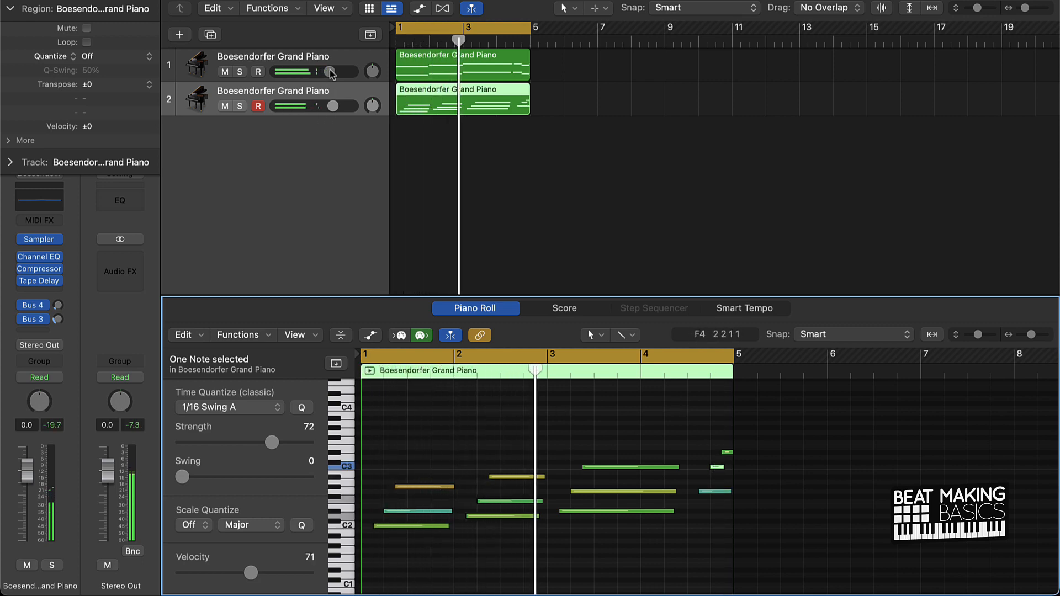
Step: Select both piano regions and rebalance the two tracks during playback, bringing the second track's volume to -1.7 dB
left_click(179, 36)
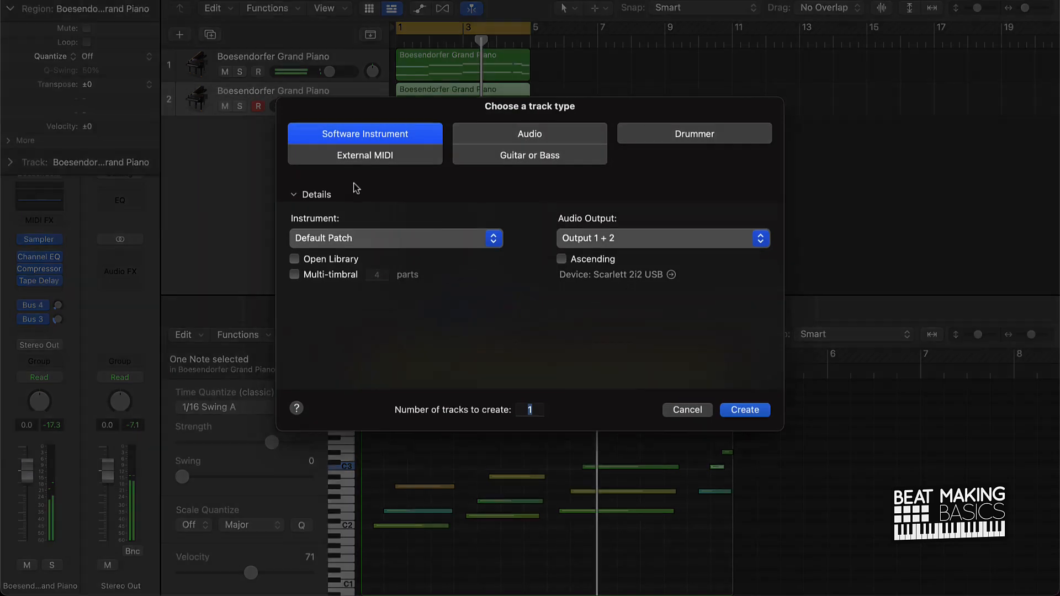
left_click(687, 411)
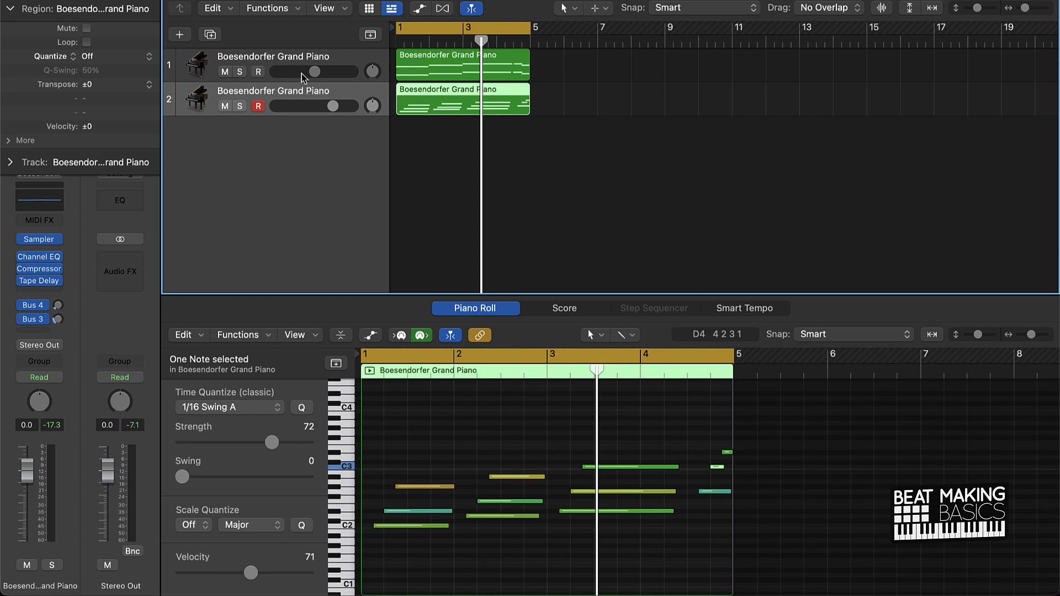
left_click_drag(425, 158, 467, 43)
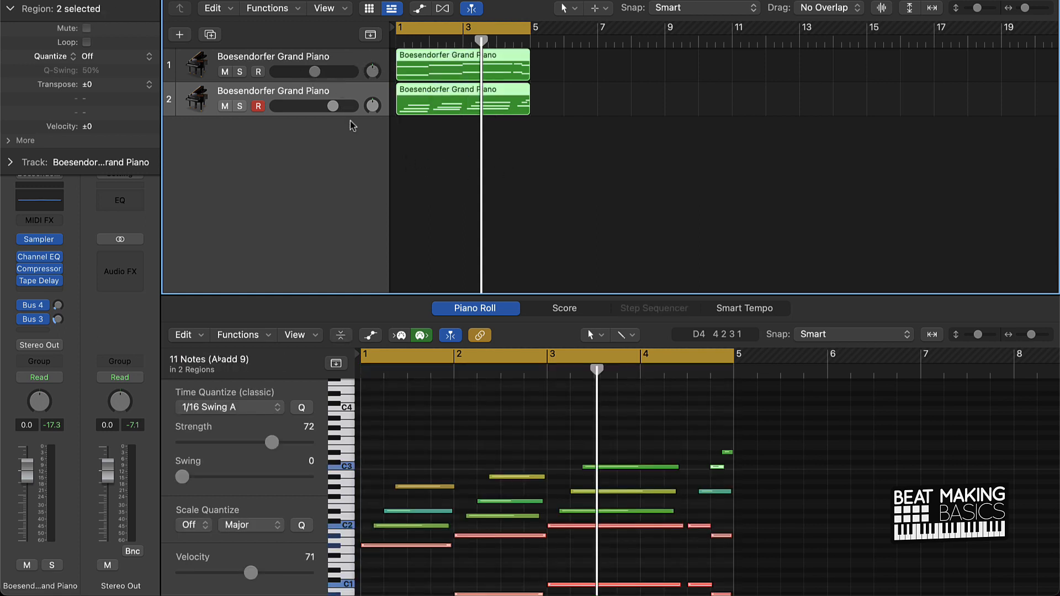
key("space")
left_click_drag(335, 106, 328, 106)
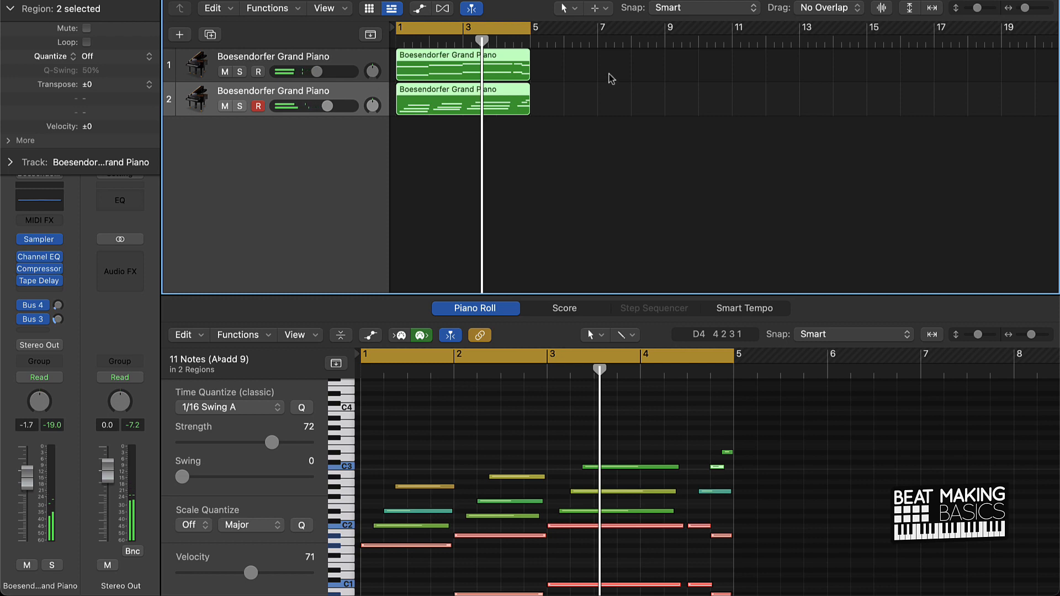
Step: Bounce both piano regions in place to a new track with the sources muted, mute tracks 1 and 2, and play the result
right_click(447, 80)
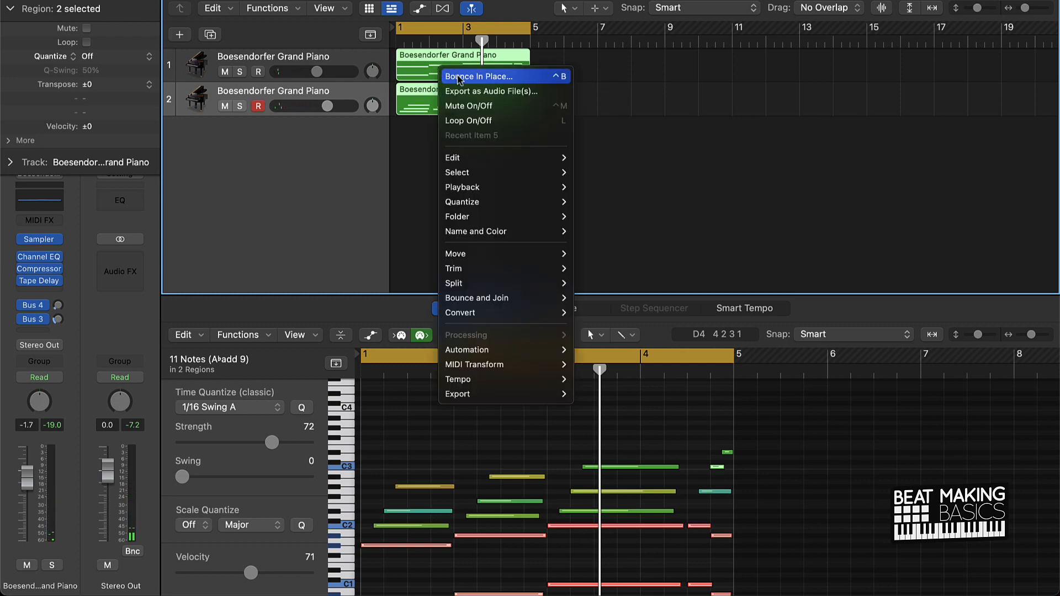
left_click(458, 77)
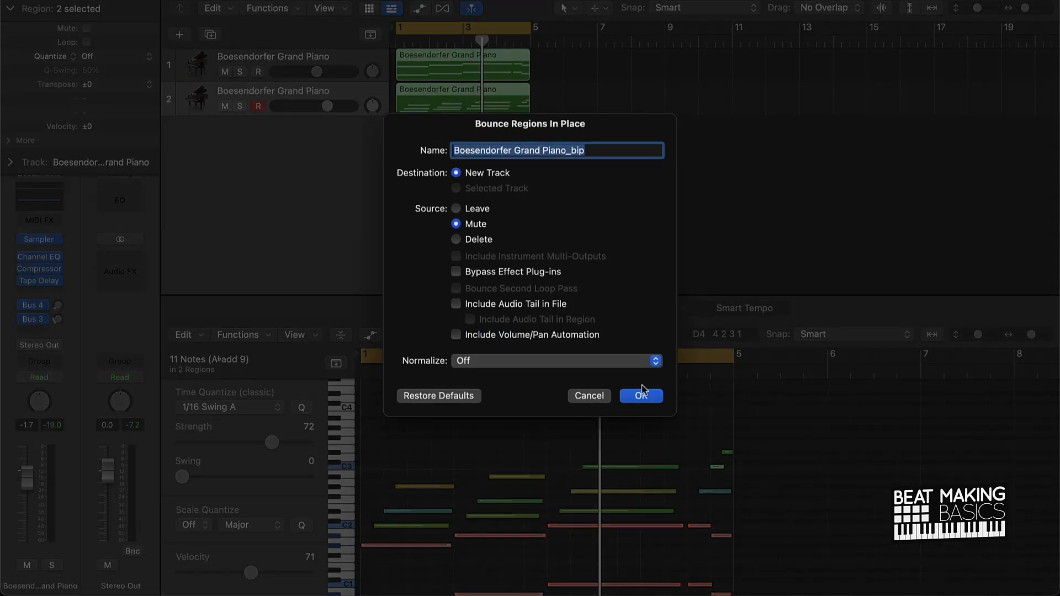
left_click(641, 396)
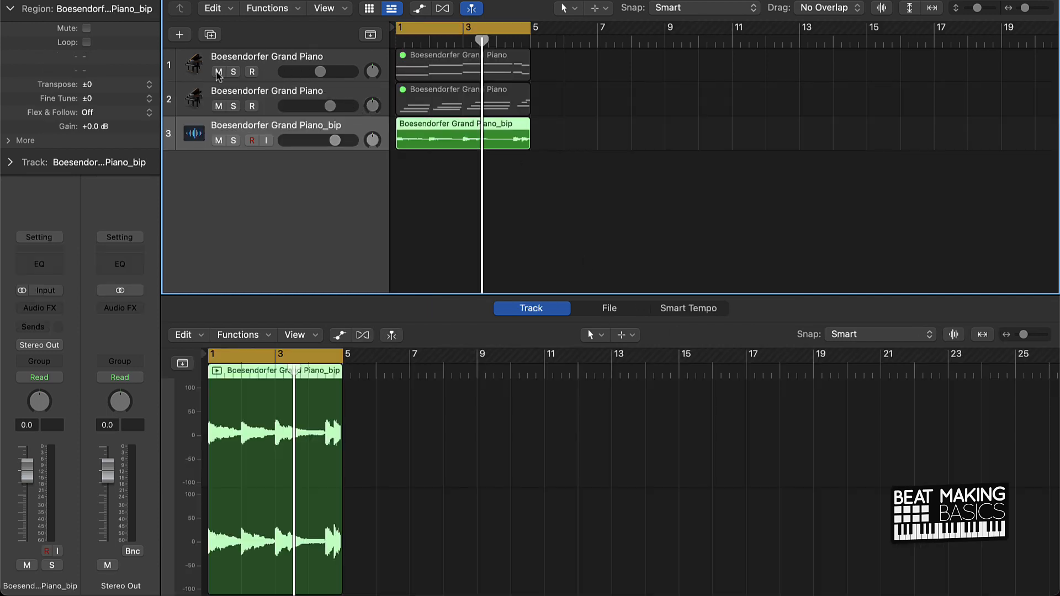
key("space")
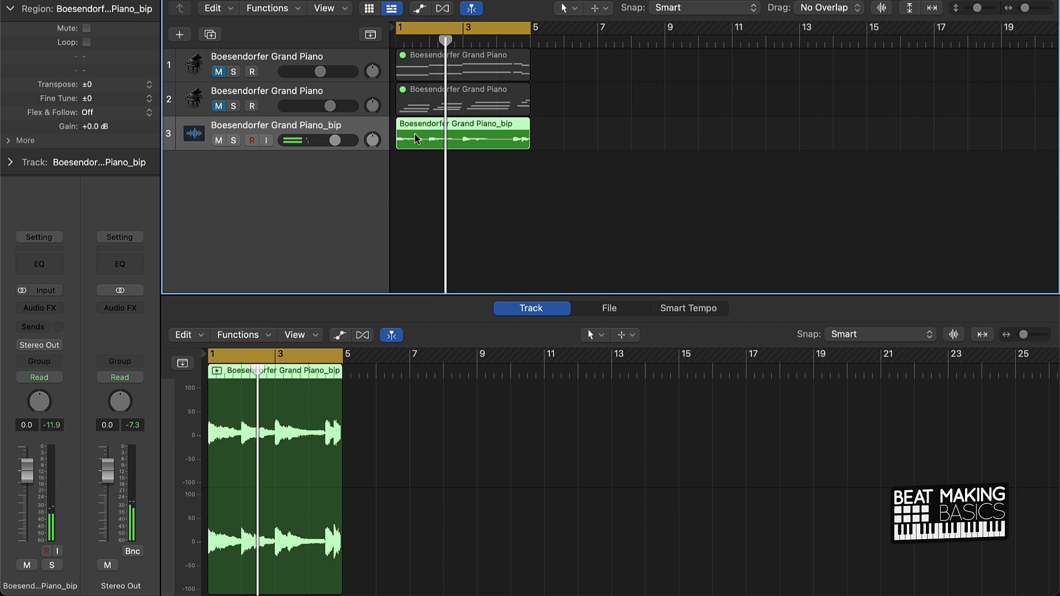
Step: Load the bounced audio region into Quick Sampler on a new track with Follow Tempo on, and mute the bounced audio track
left_click_drag(428, 134, 263, 177)
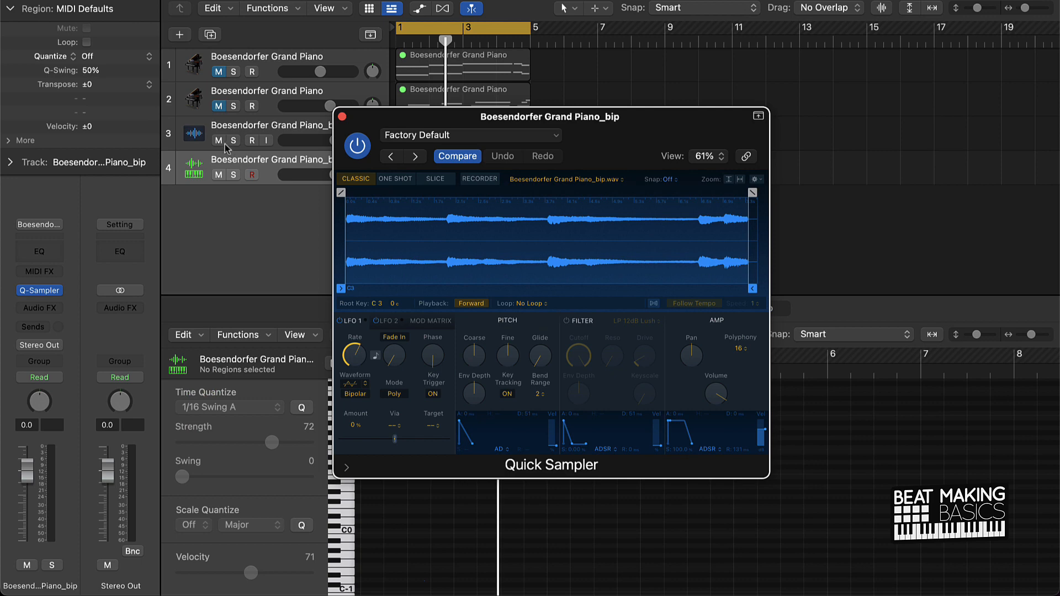
left_click(219, 141)
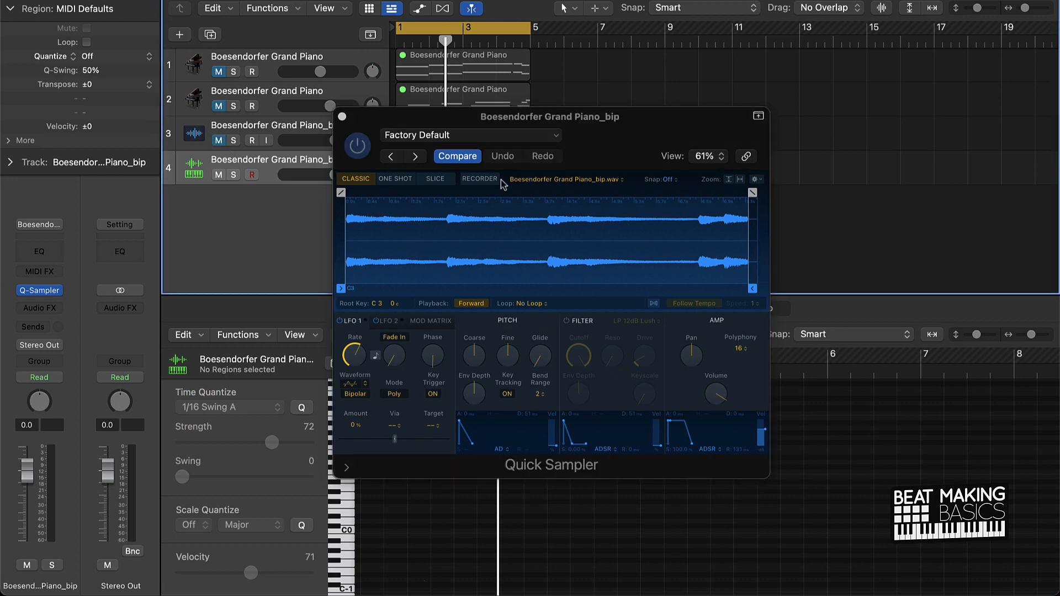
left_click(678, 311)
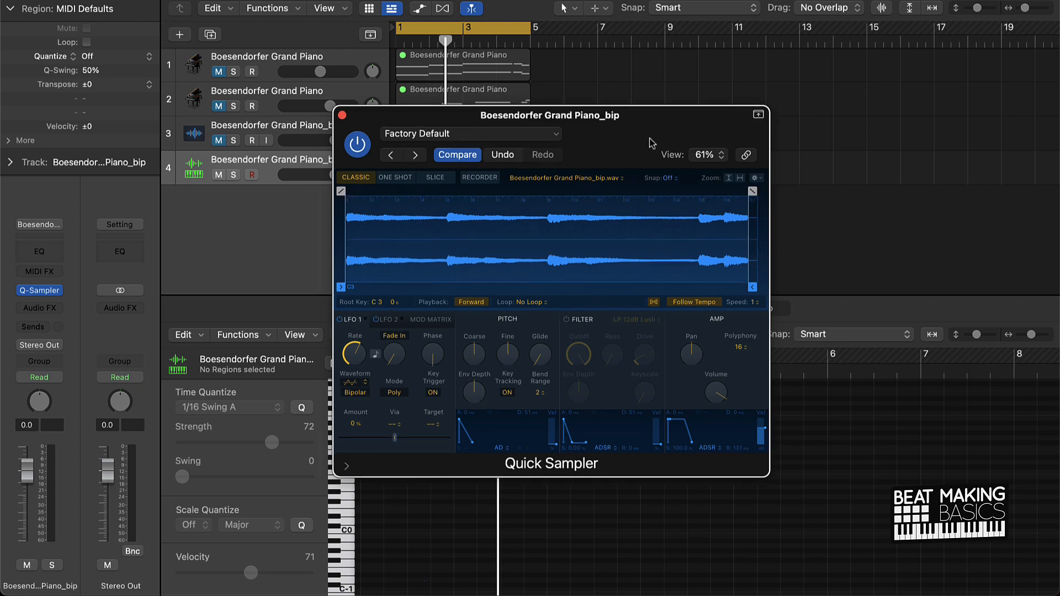
Step: Show the on-screen piano keyboard, audition the sample, set Quick Sampler's playback to Reverse and close the plug-in window
left_click_drag(652, 144, 806, 62)
key("cmd+k")
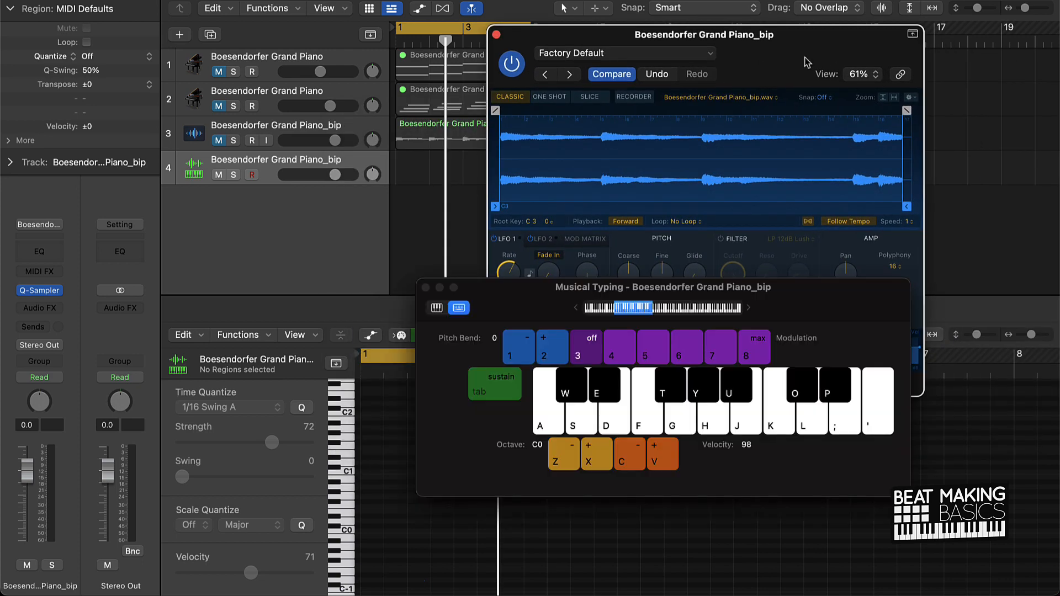
left_click(437, 307)
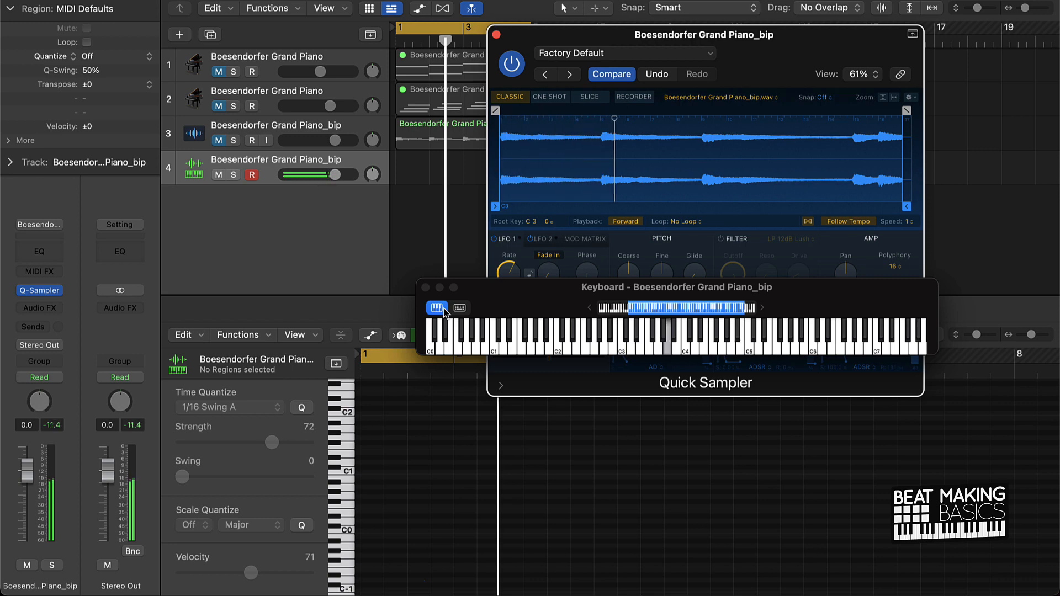
left_click(808, 222)
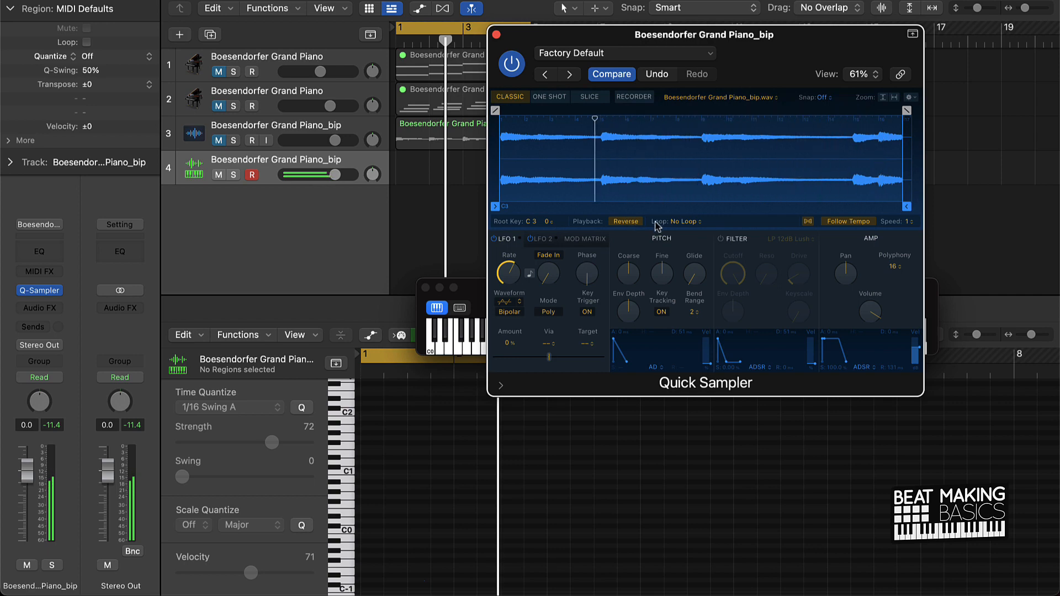
left_click(276, 239)
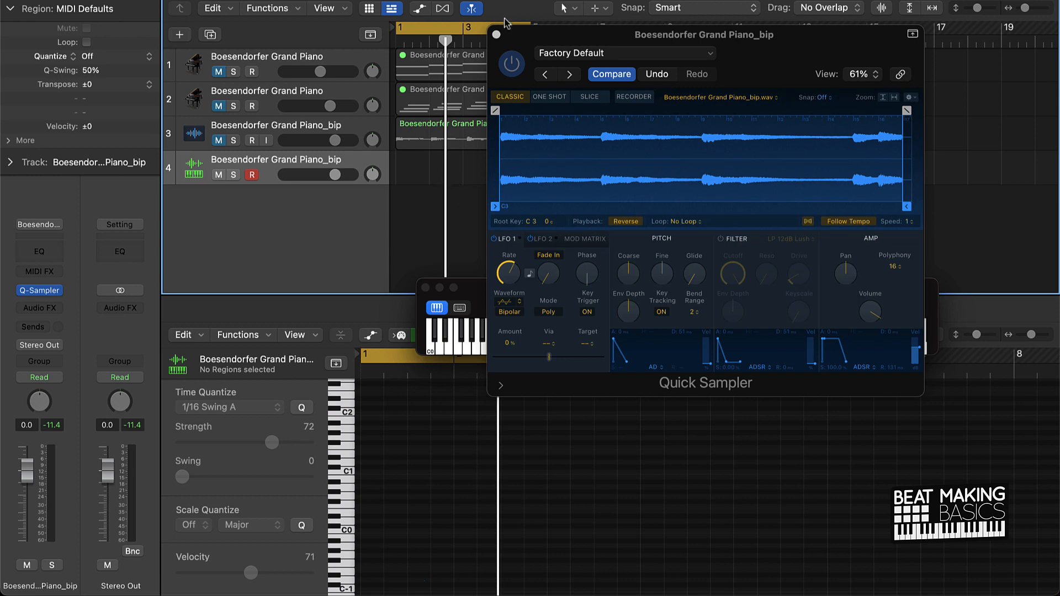
left_click(497, 36)
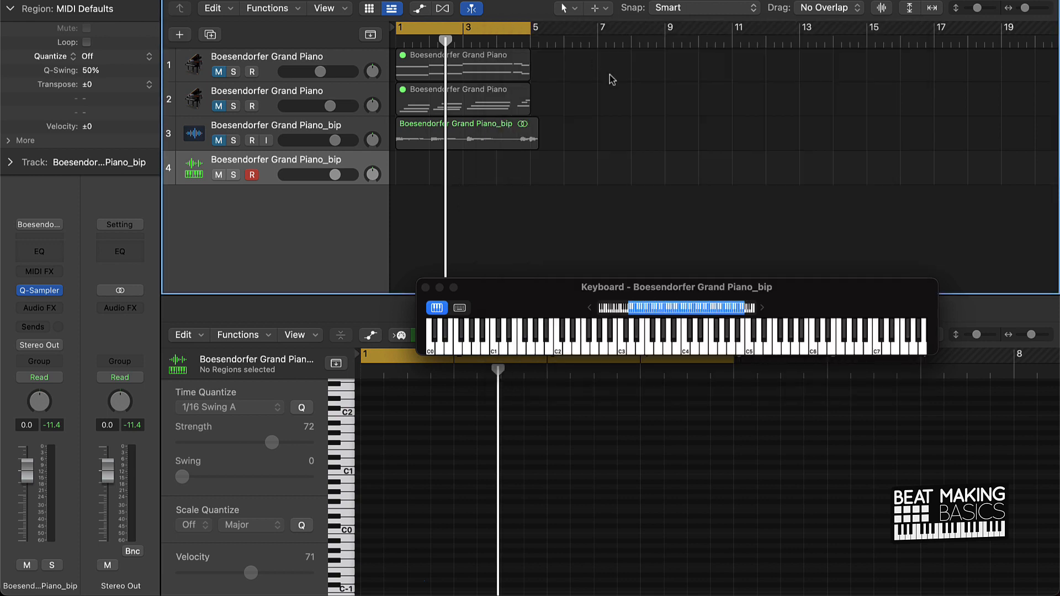
Step: Record one sustained G2 note over bars 1 through 4 on the sampler track and quantize it to 1/16 Swing A at strength 100
key("r")
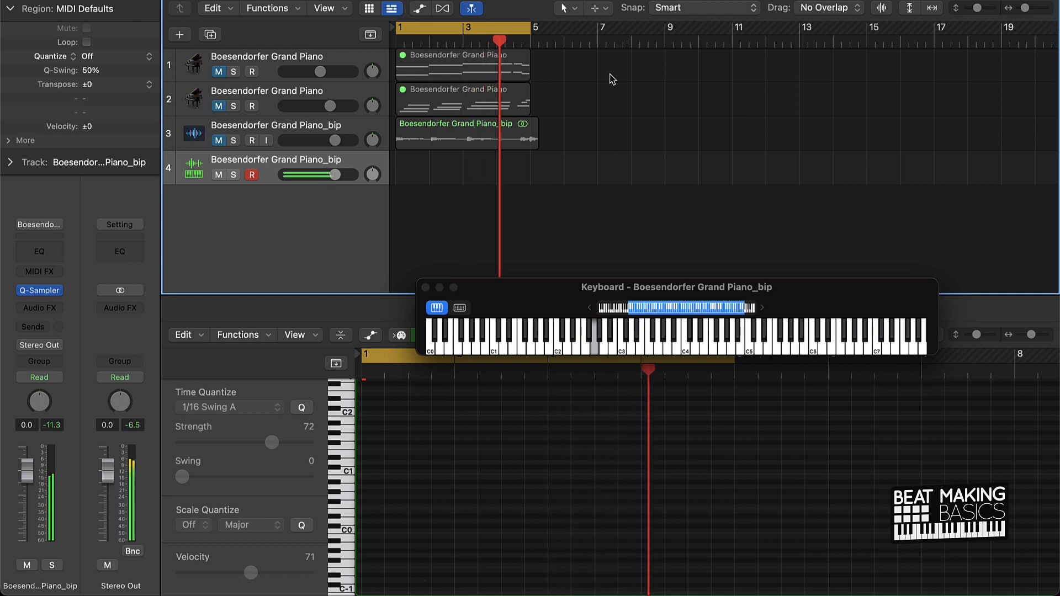
key("space")
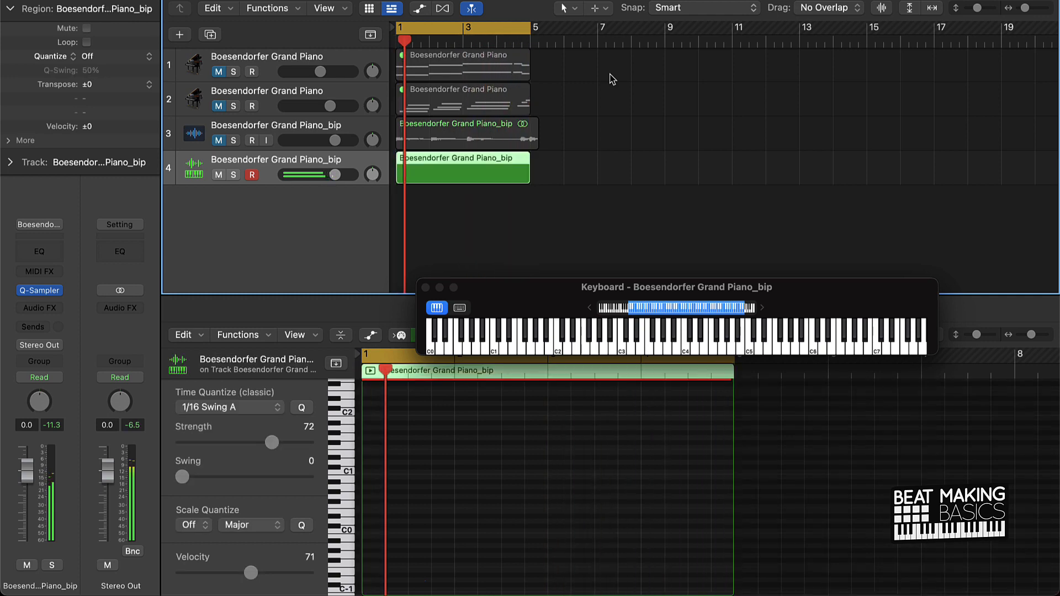
left_click(493, 432)
key("super+a")
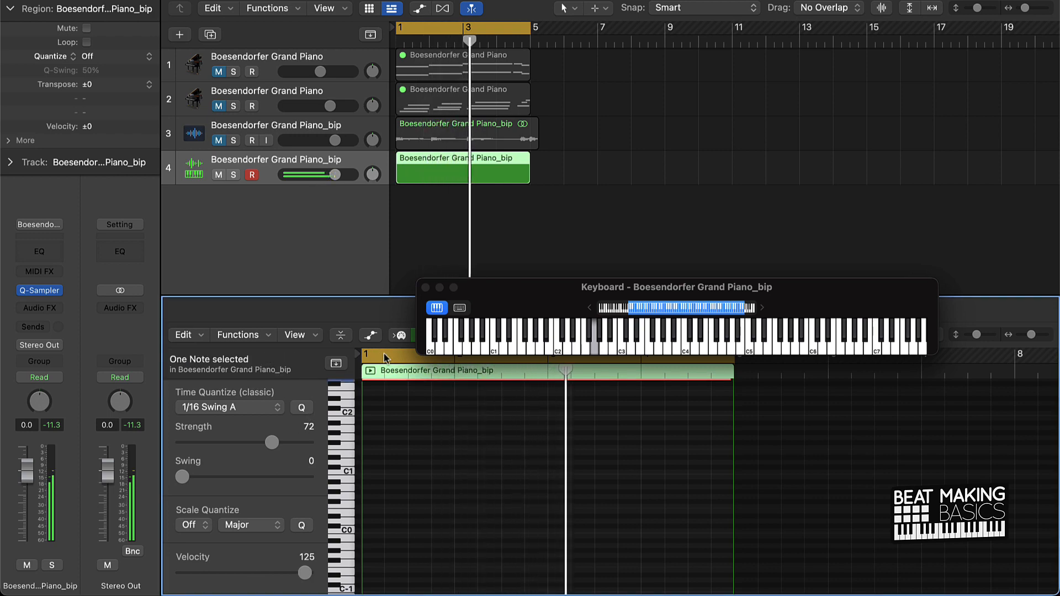
key("space")
left_click(444, 168)
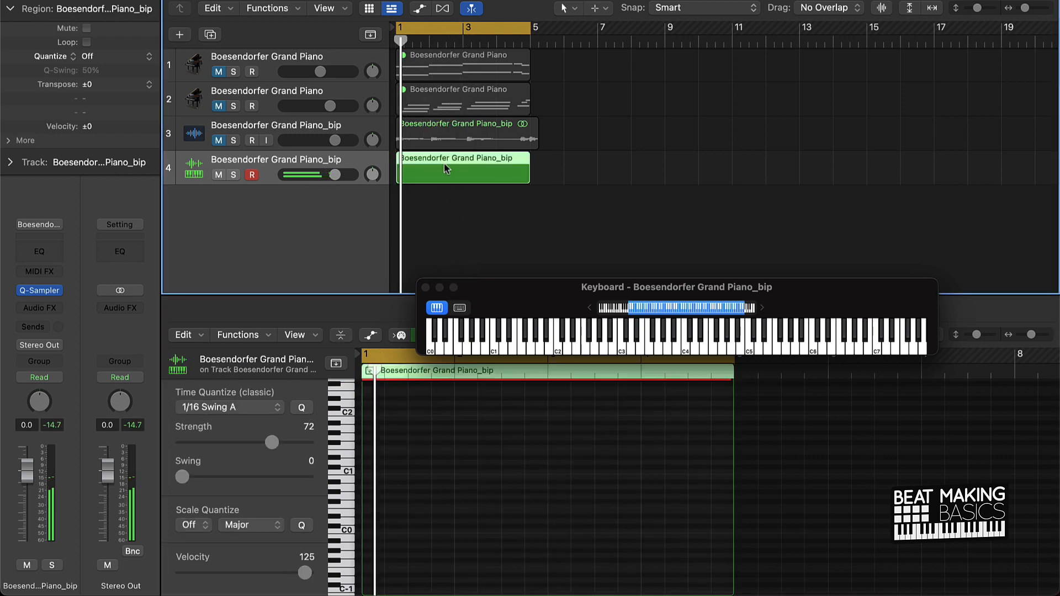
left_click(444, 446)
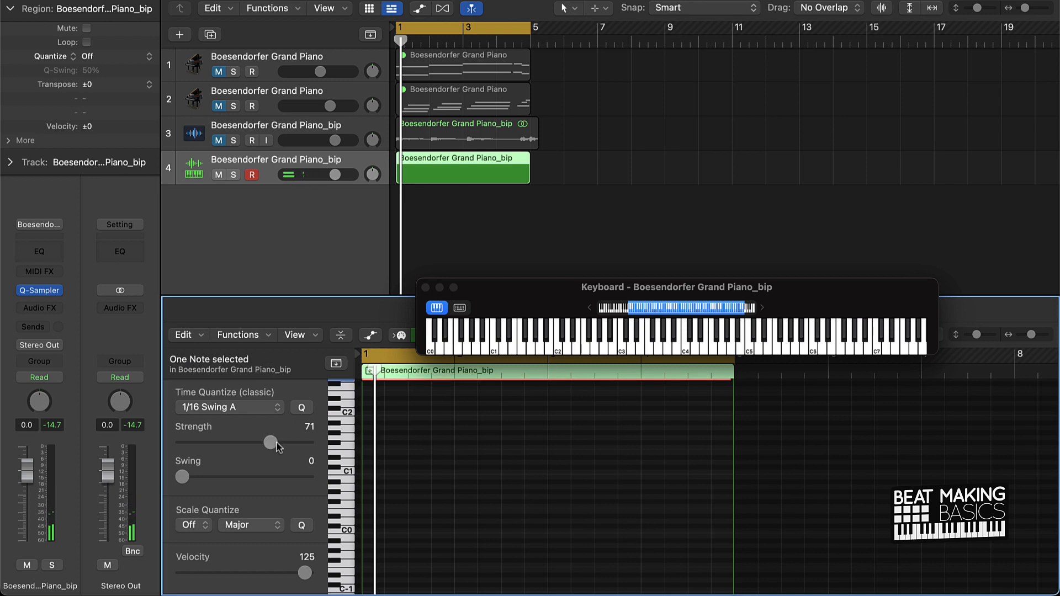
key("space")
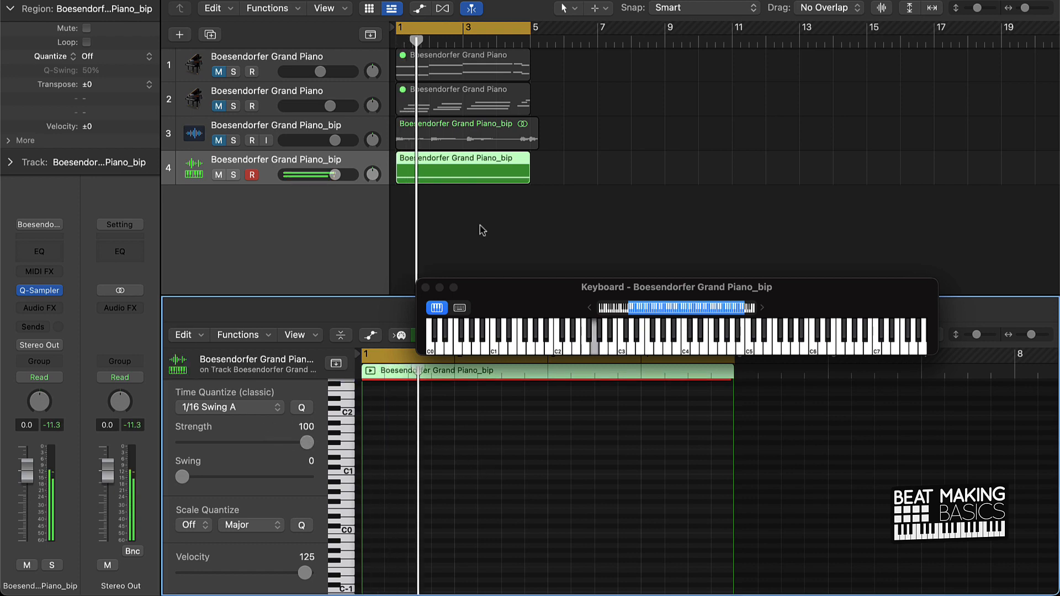
Step: Duplicate the Quick Sampler track and copy its four-bar region onto the new track 5
left_click(449, 175)
key("super+d")
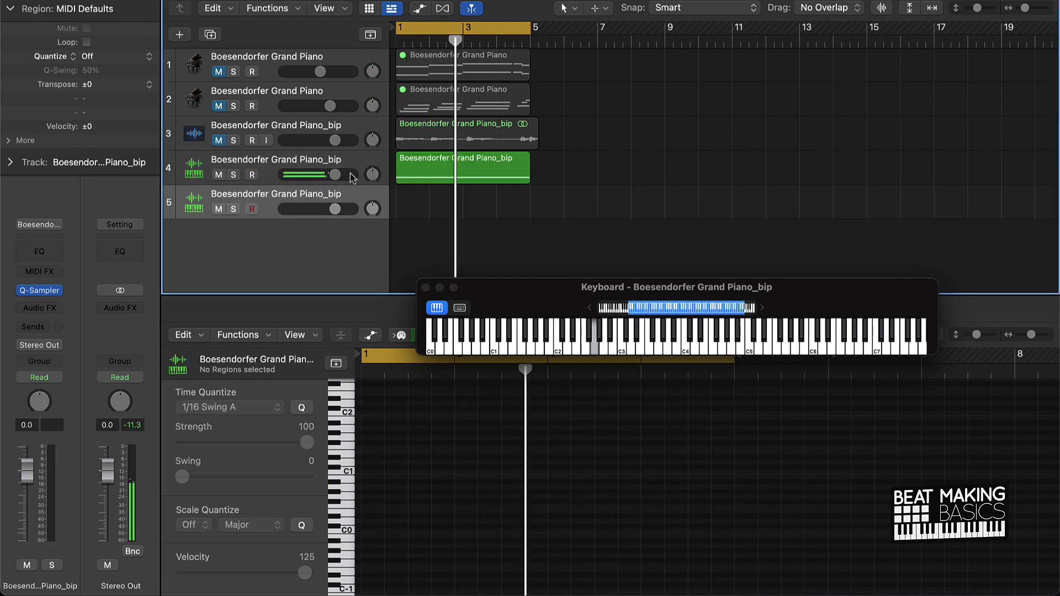
left_click_drag(418, 182, 419, 195)
Step: Open the copied region on track 5 in the piano roll and raise its sustained note one octave to G3
key("e")
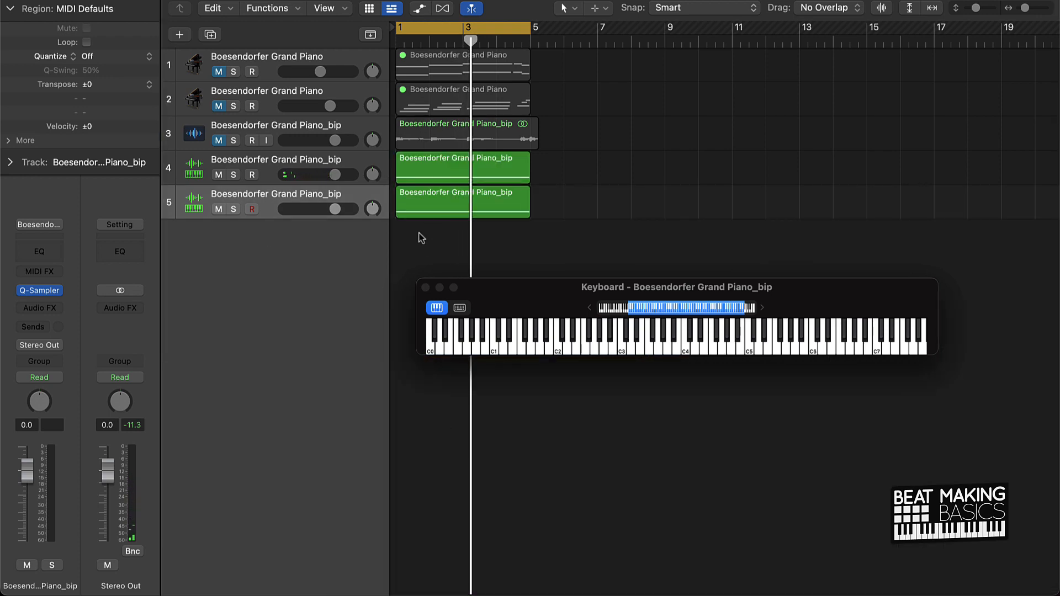
double_click(430, 214)
scroll(467, 480, "up", 2)
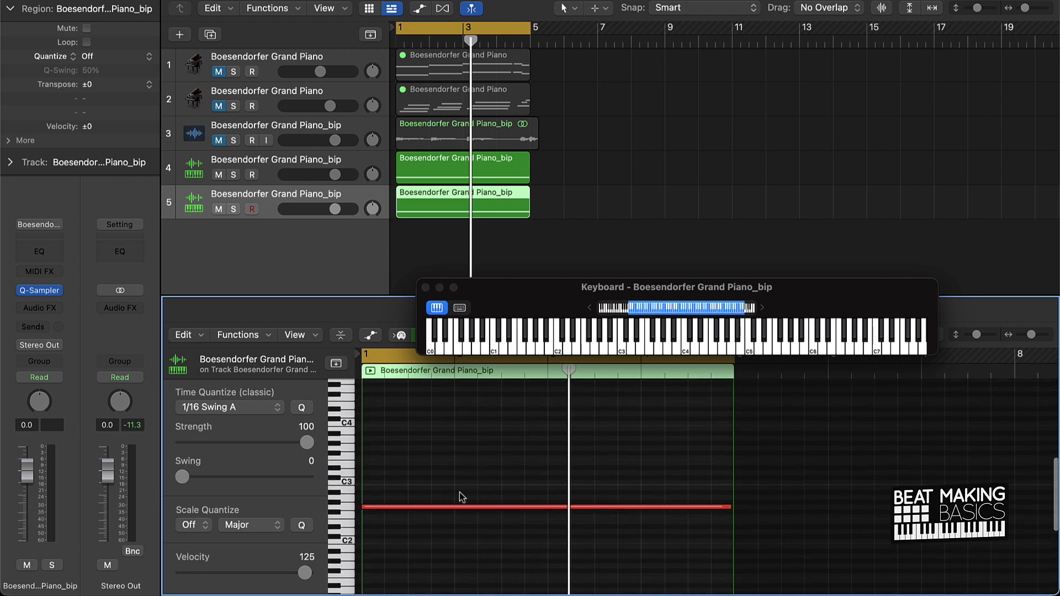
scroll(451, 511, "up", 2)
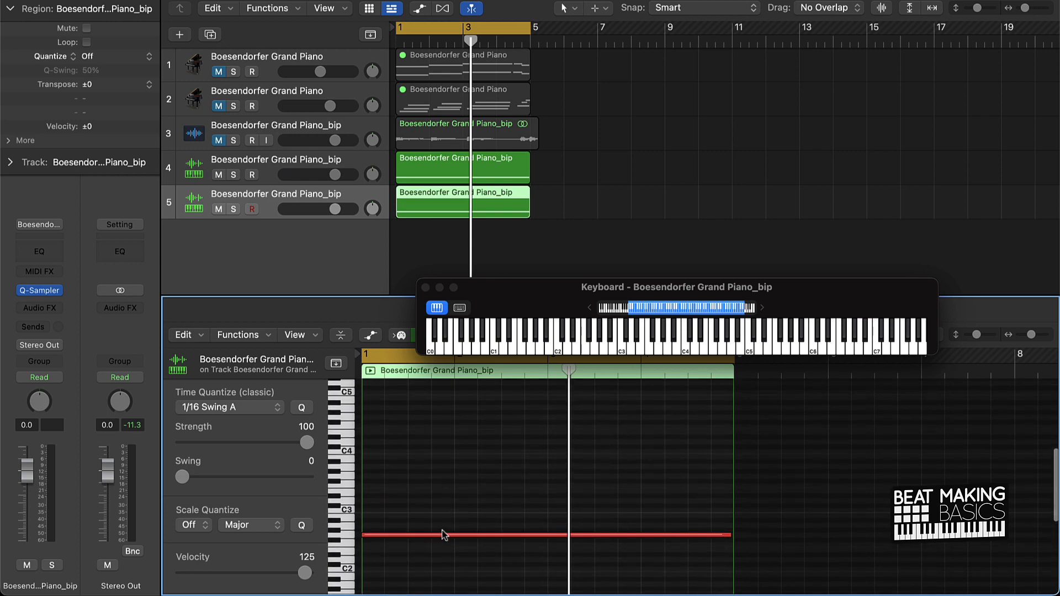
left_click_drag(442, 532, 436, 475)
Step: Play both reversed sampler layers together and lower the volume of track 5 to -3.1 dB
key("space")
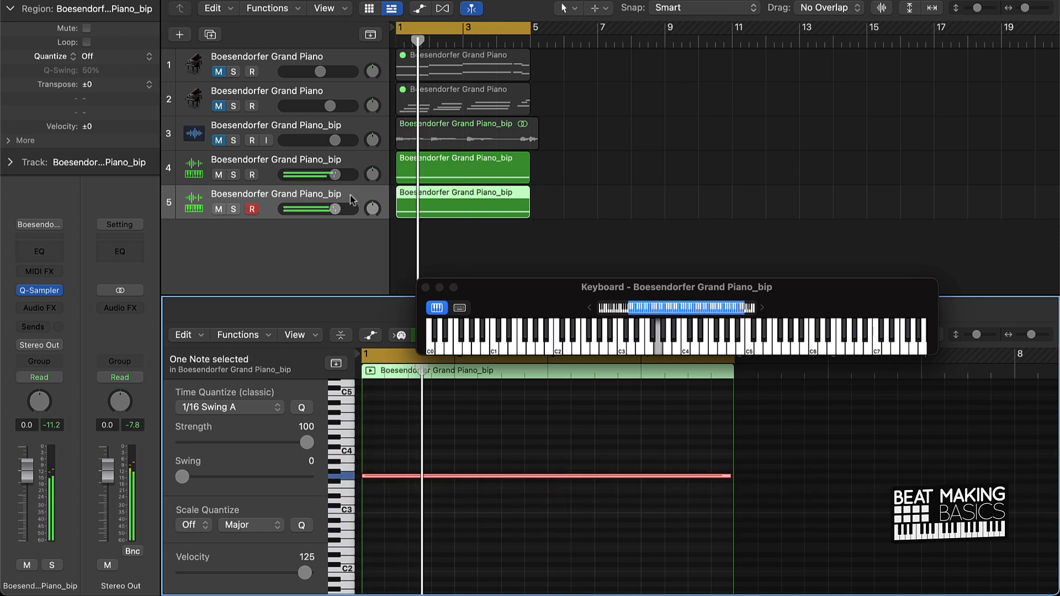
left_click_drag(335, 209, 326, 209)
left_click(627, 181)
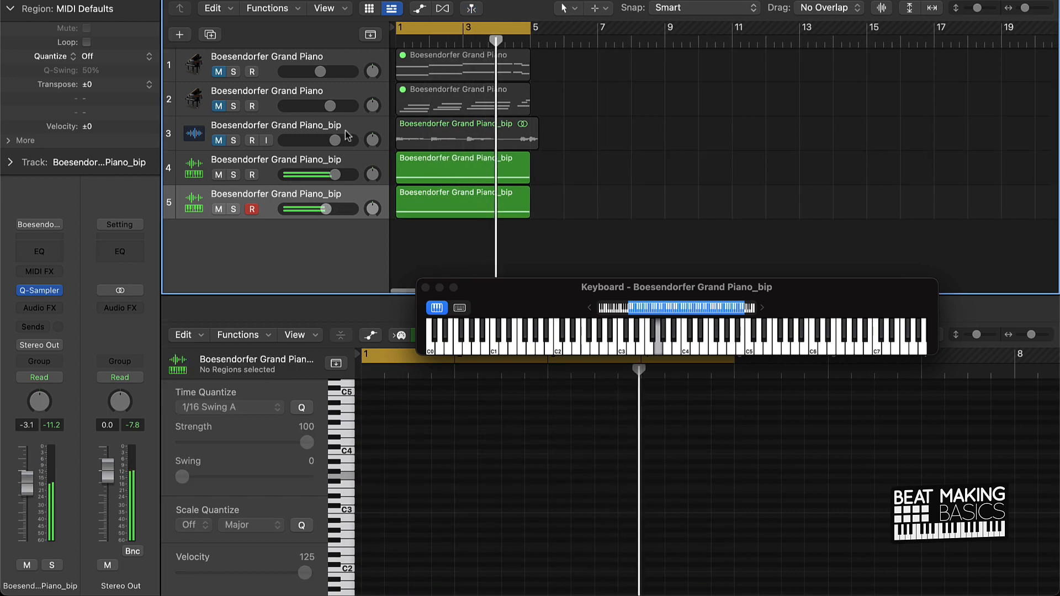
Step: Mute the octave-up sampler track 5 and insert a Channel EQ on sampler track 4
left_click(218, 209)
left_click(202, 175)
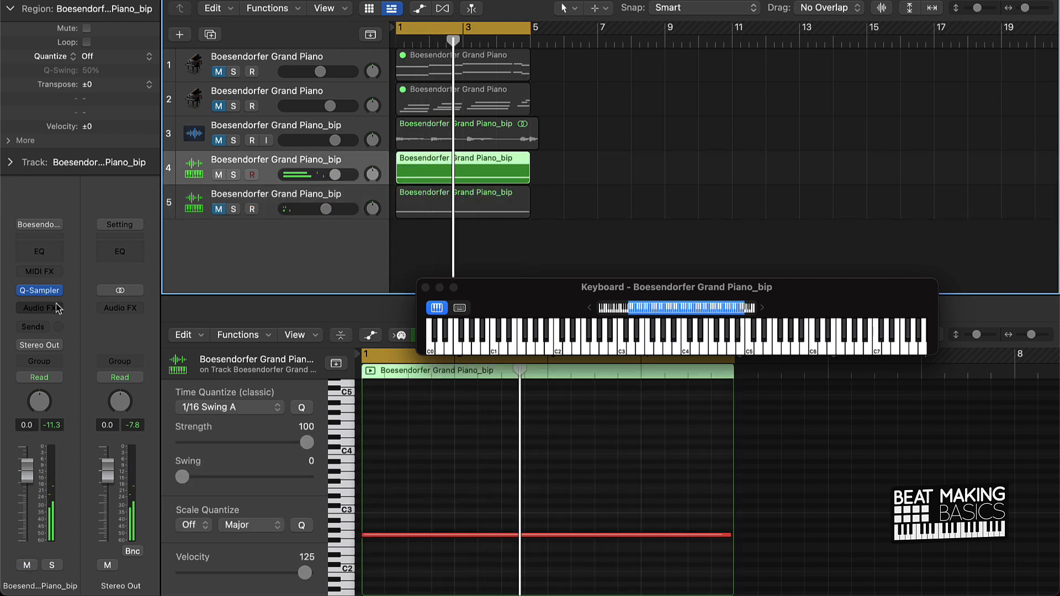
left_click(54, 261)
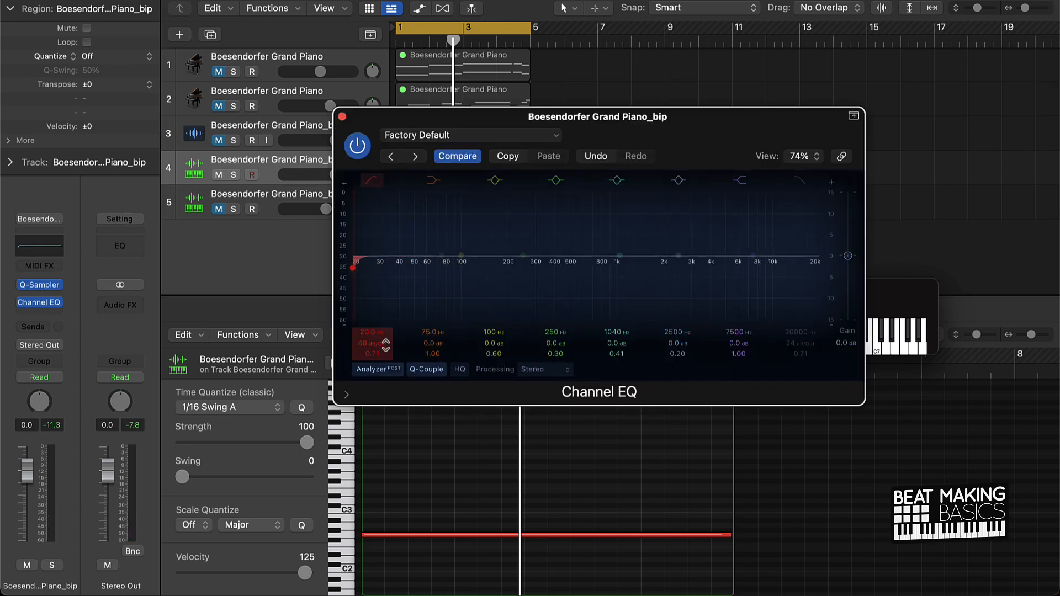
Step: In track 4's Channel EQ, set the low cut to 101 Hz and the high cut to 4880 Hz during playback
left_click_drag(366, 268, 459, 269)
key("space")
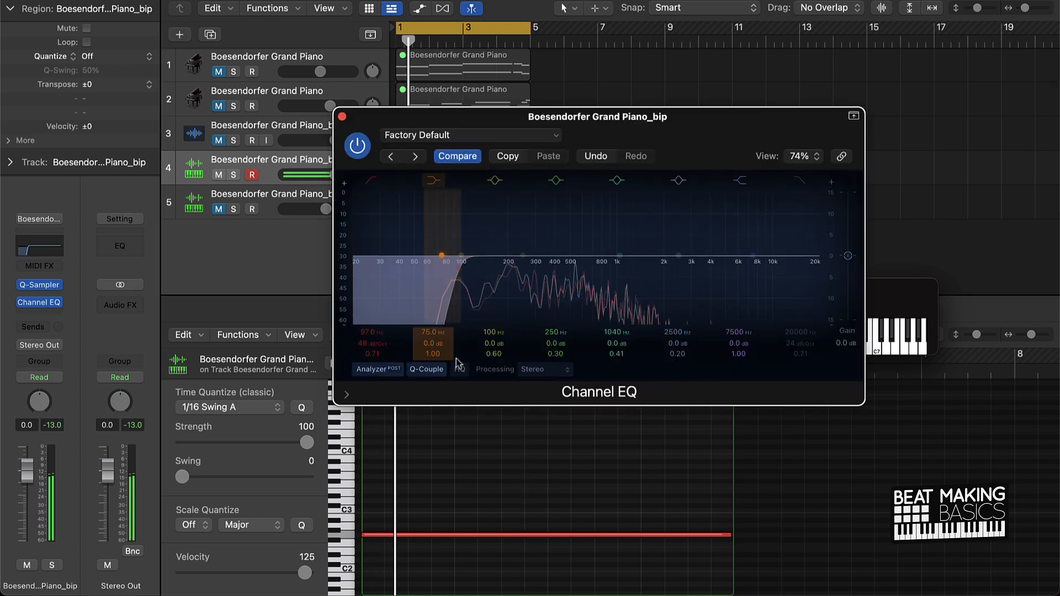
mouse_move(370, 333)
left_mouse_down()
mouse_move(370, 320)
mouse_move(370, 331)
left_mouse_up()
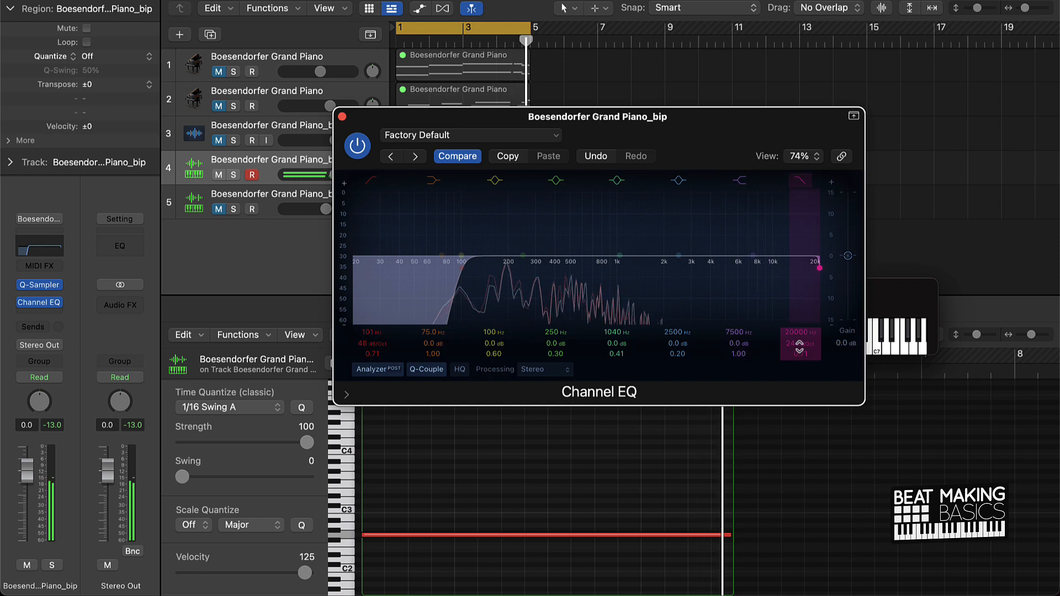
left_click_drag(798, 199, 724, 198)
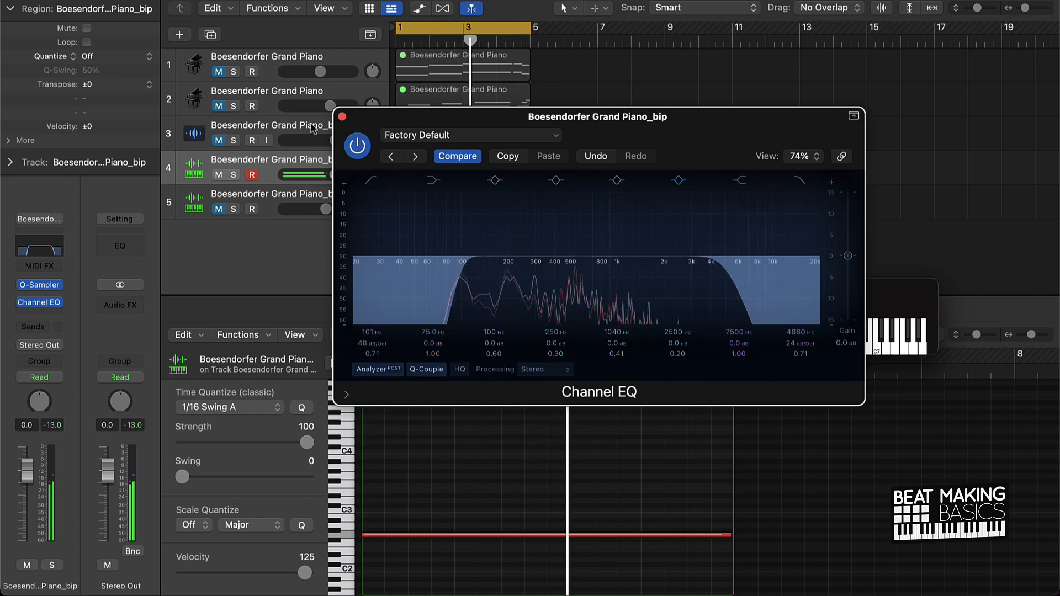
left_click(342, 117)
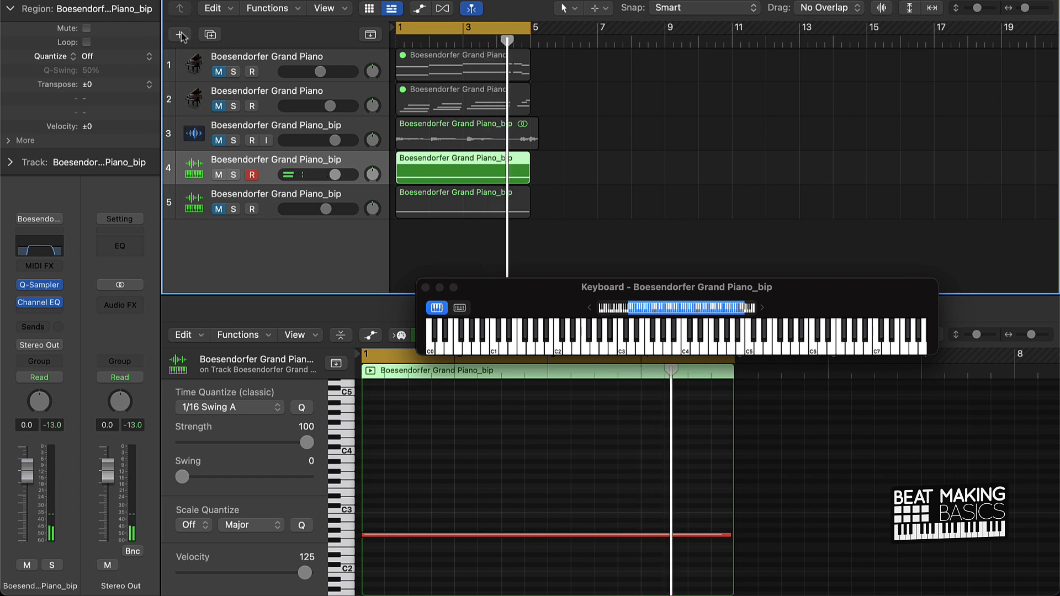
Step: Move the equalized sampler track below the muted octave-up sampler track
left_click_drag(183, 176, 180, 229)
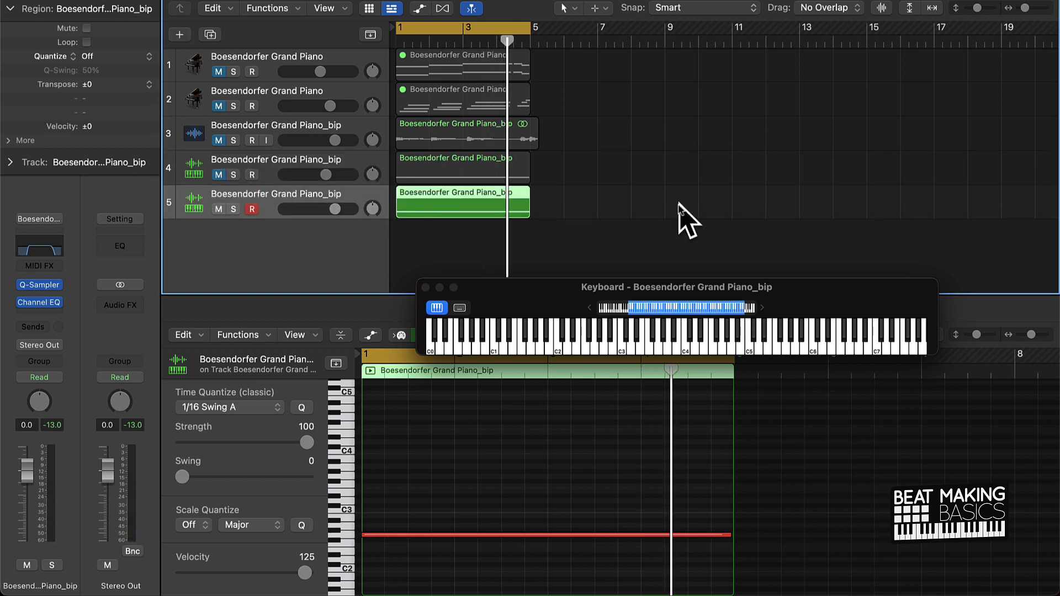
left_click(681, 202)
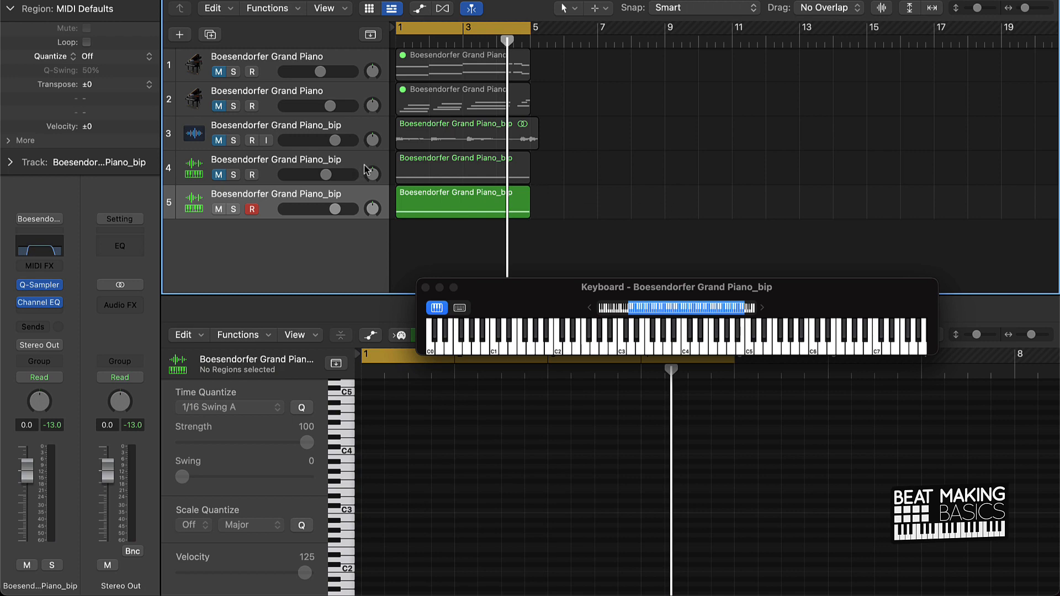
Step: Save the project as "talk about" in the Logic folder, organized as a package
key("super+s")
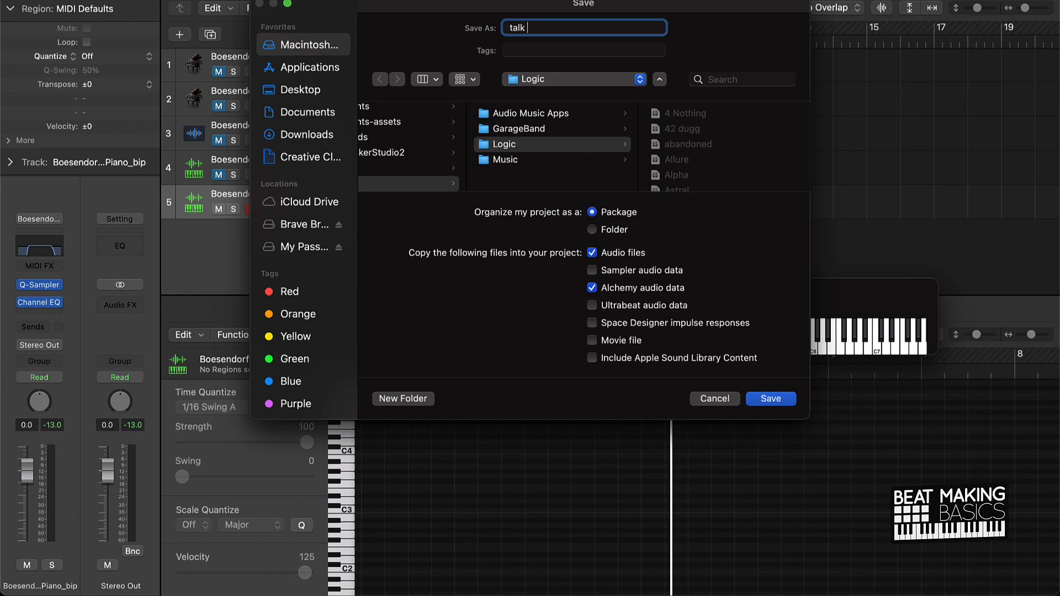
key("Return")
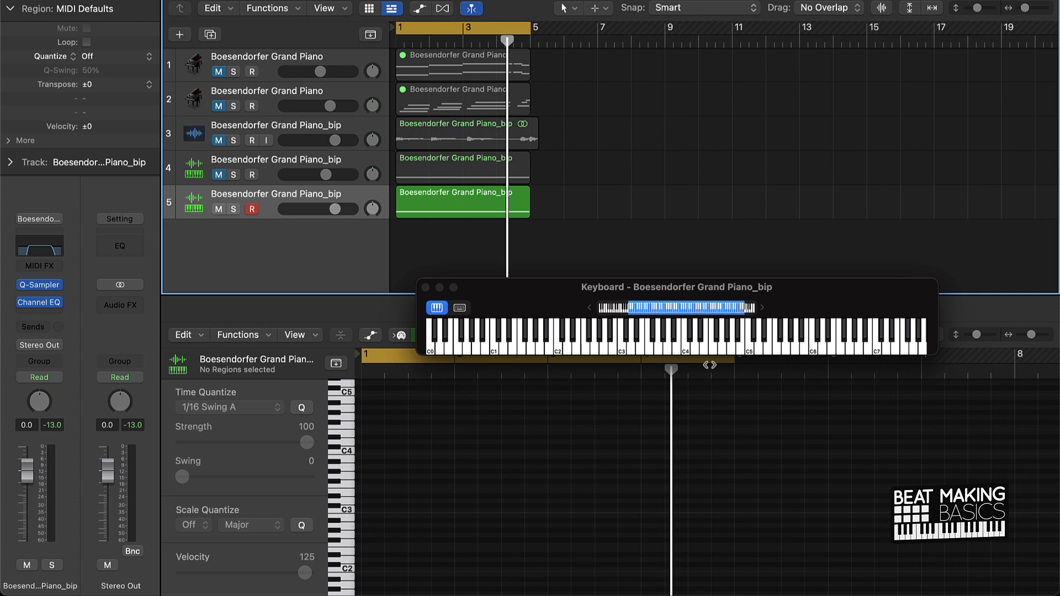
key("super+s")
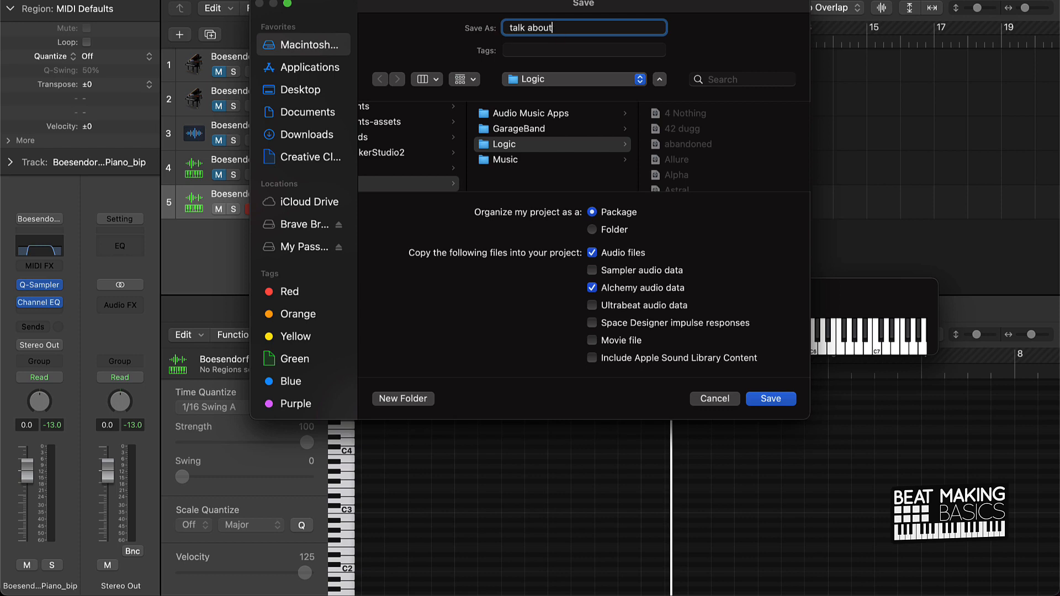
key("Return")
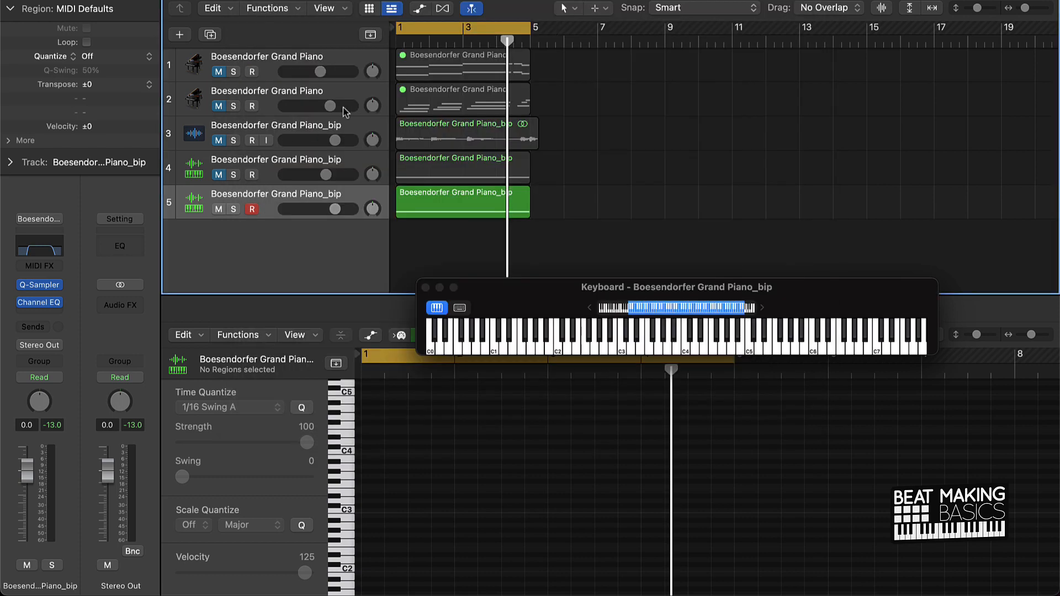
Step: Delete the two original grand piano tracks and the bounced audio track together with their regions
left_click(277, 132)
left_click(271, 62, "shift")
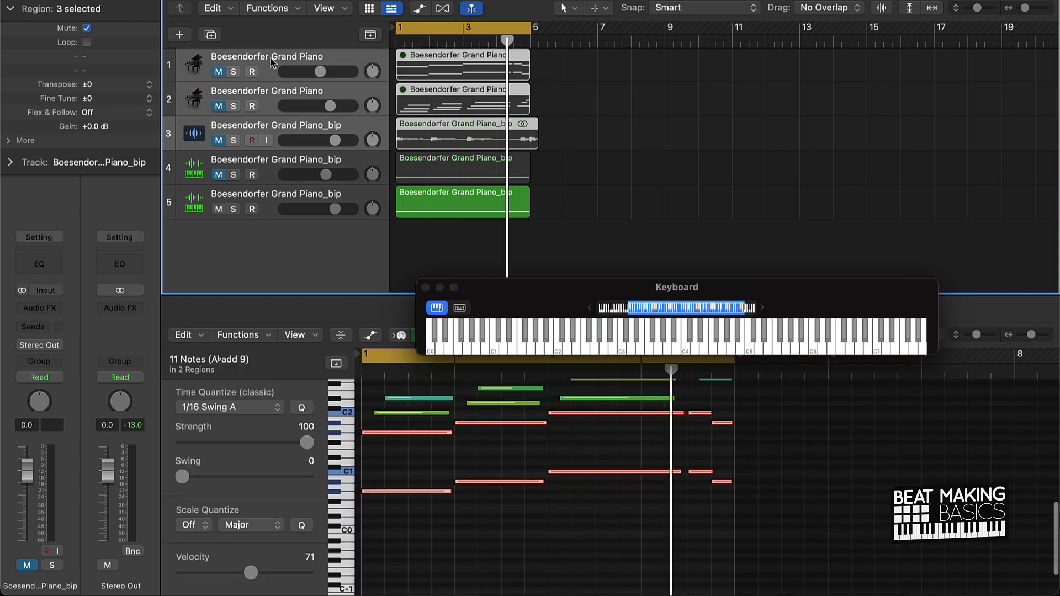
key("Delete")
key("Delete")
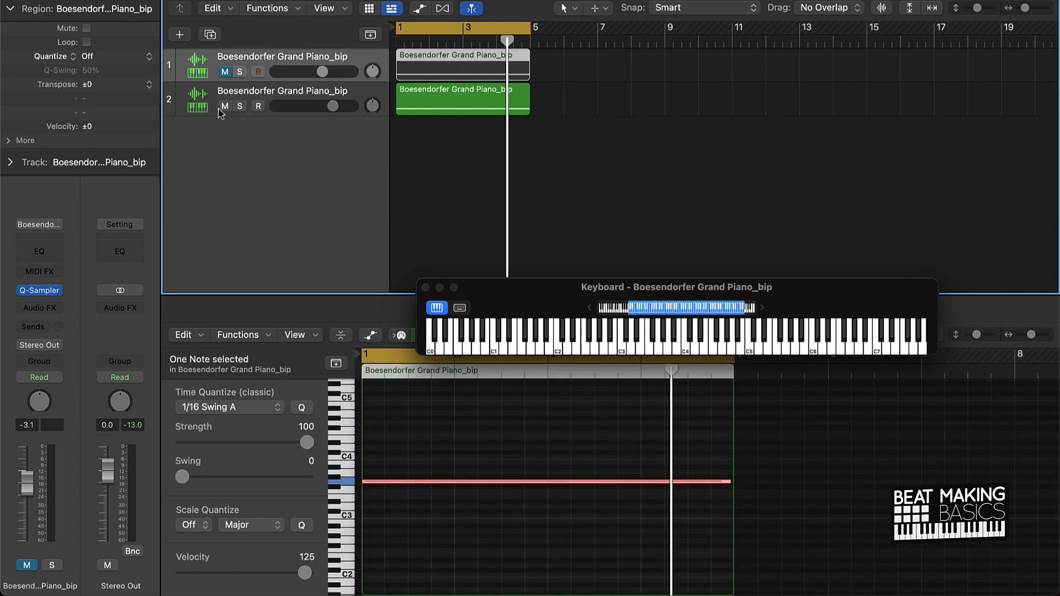
Step: Create a stereo Quick Sampler software instrument track below the equalized sampler track
left_click(200, 101)
left_click(180, 34)
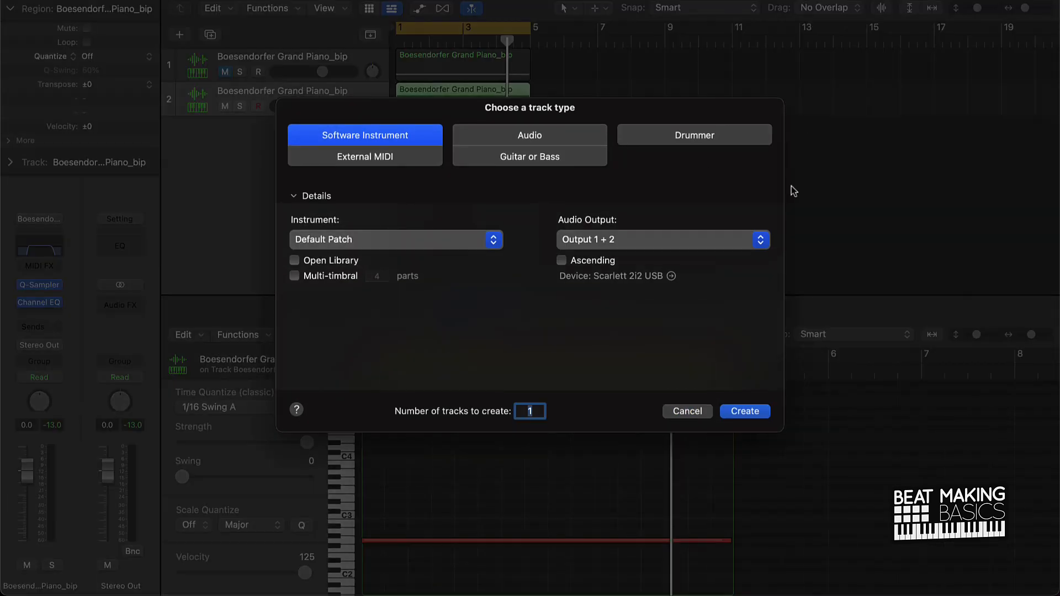
left_click(454, 238)
mouse_move(355, 416)
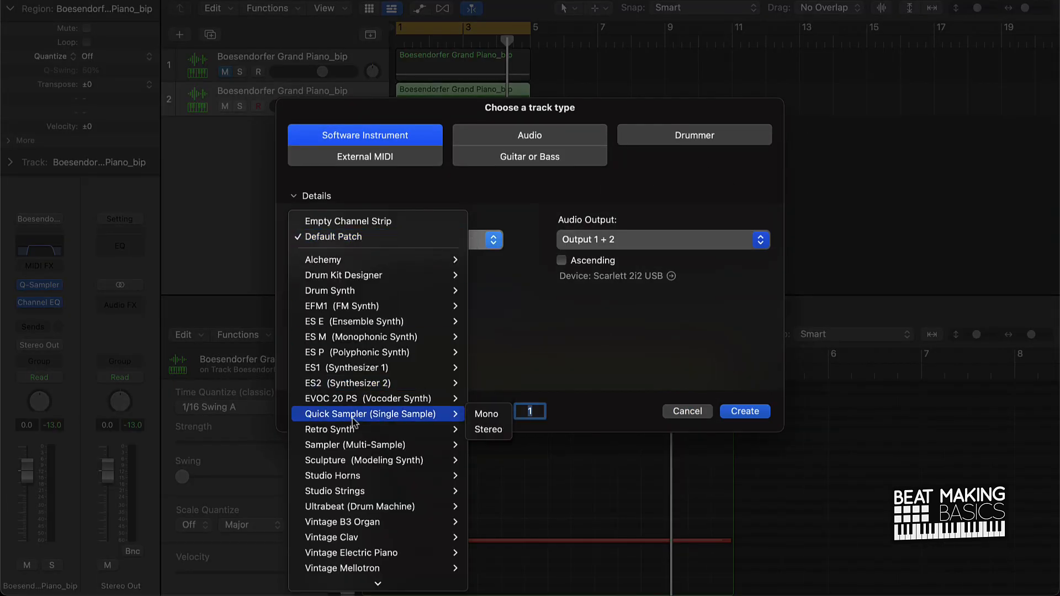
left_click(489, 430)
left_click(745, 412)
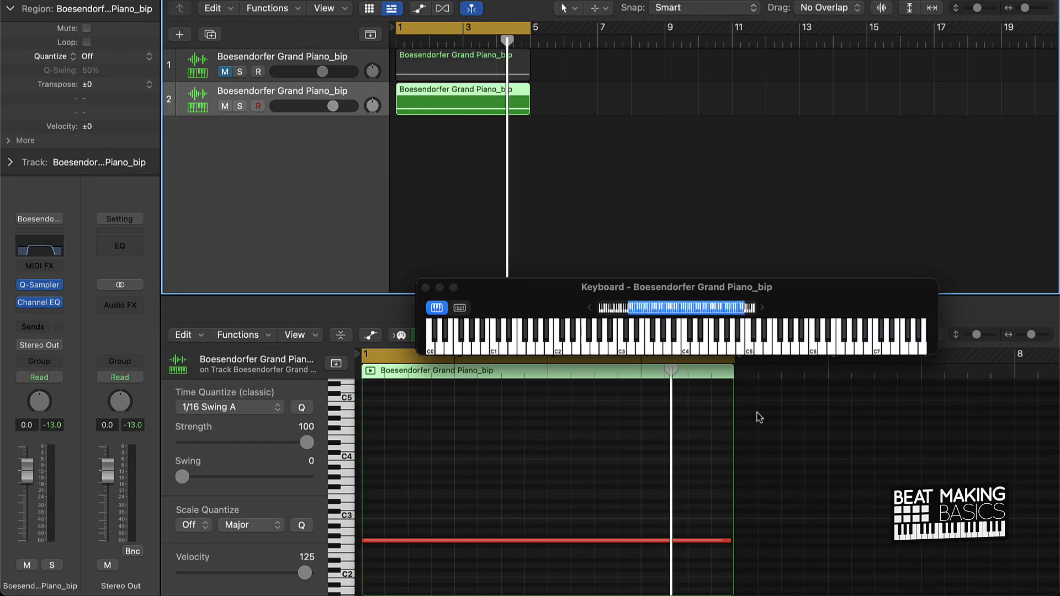
Step: Load the 808 01 preset into the new track's Quick Sampler and close the plug-in window
left_click(450, 136)
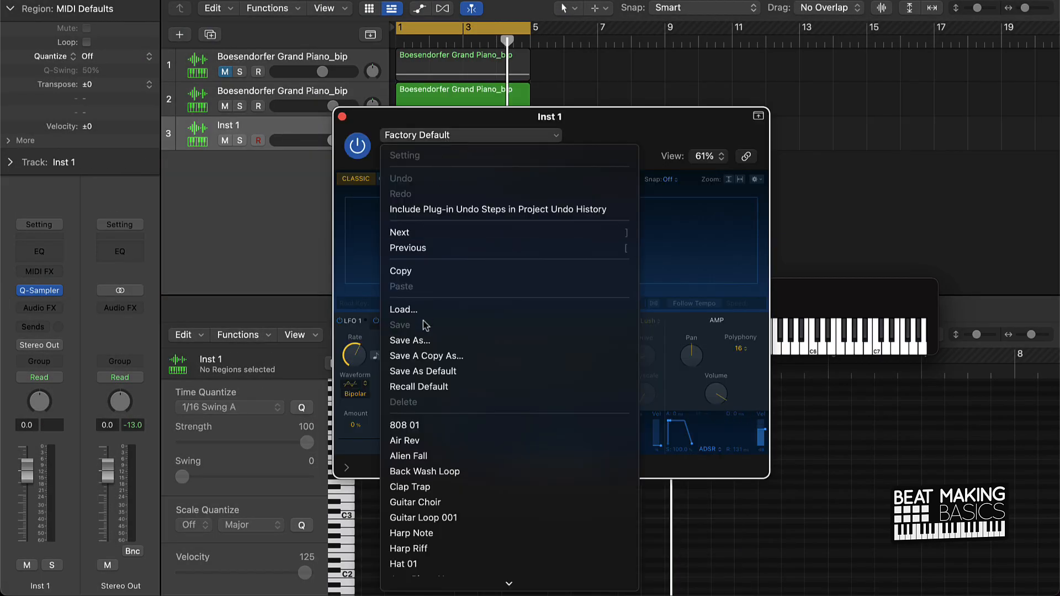
left_click(434, 426)
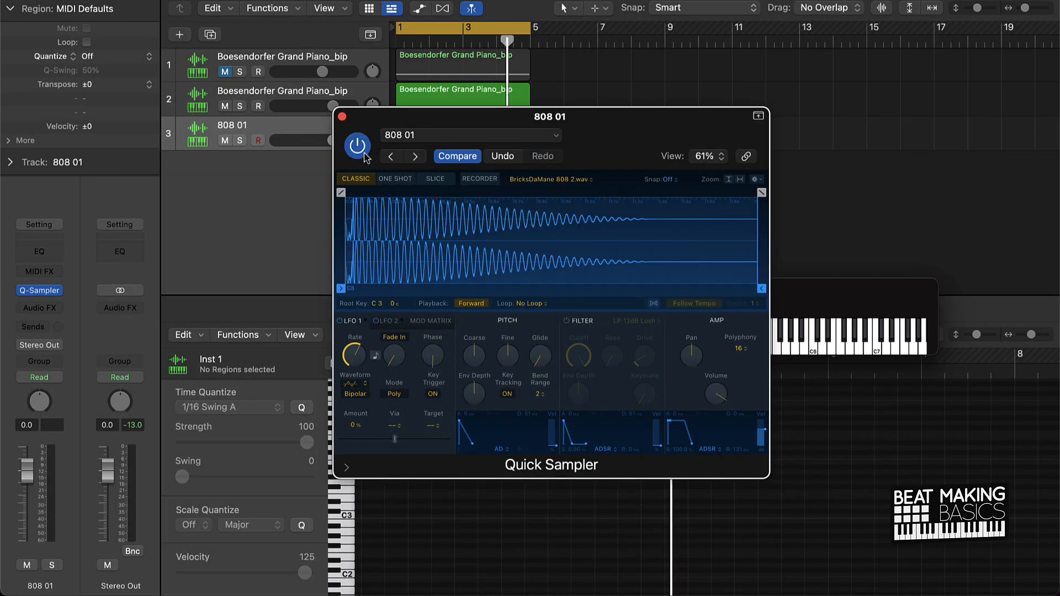
left_click(341, 115)
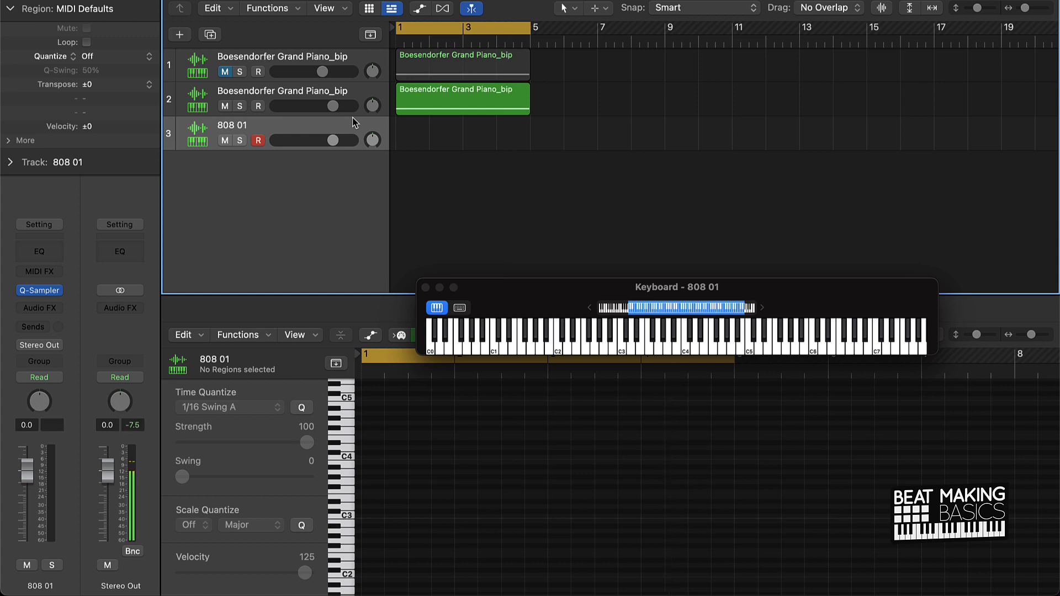
Step: Record a four-bar 808 bass line over the sample on track 3, discarding the first take and recording it again
key("r")
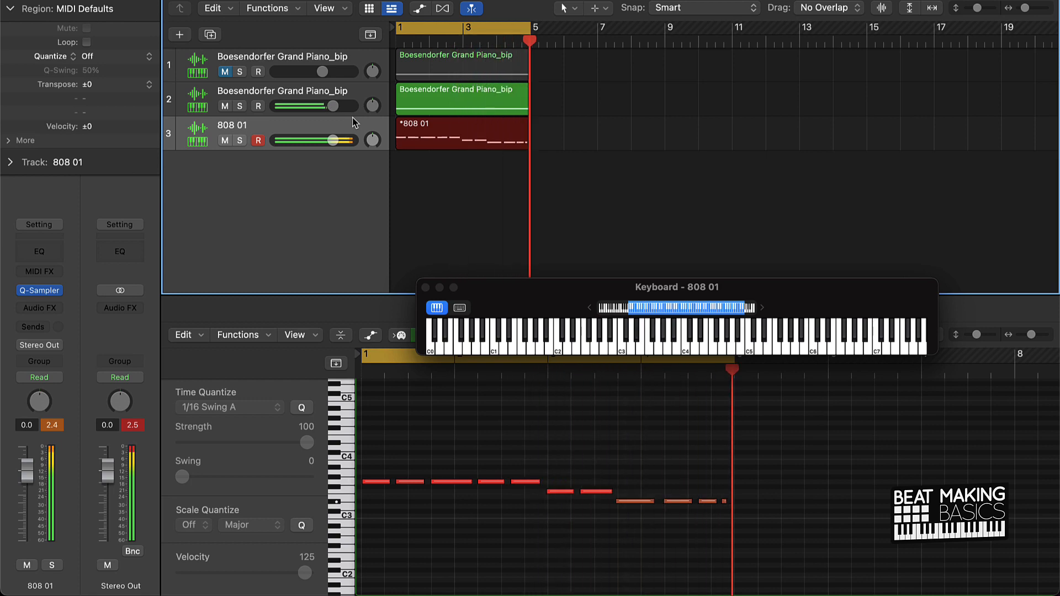
key("super+period")
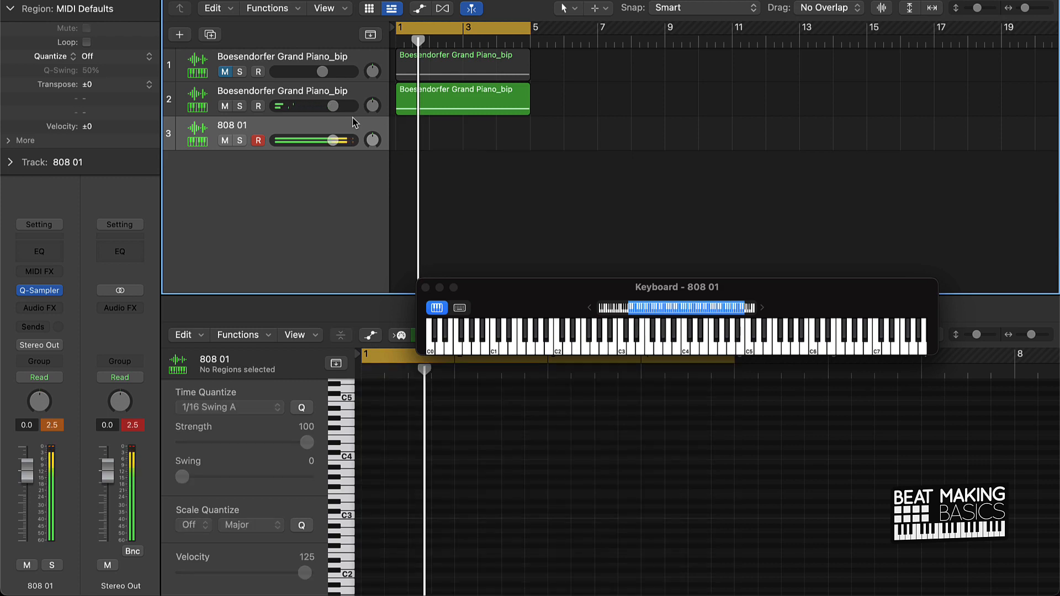
key("r")
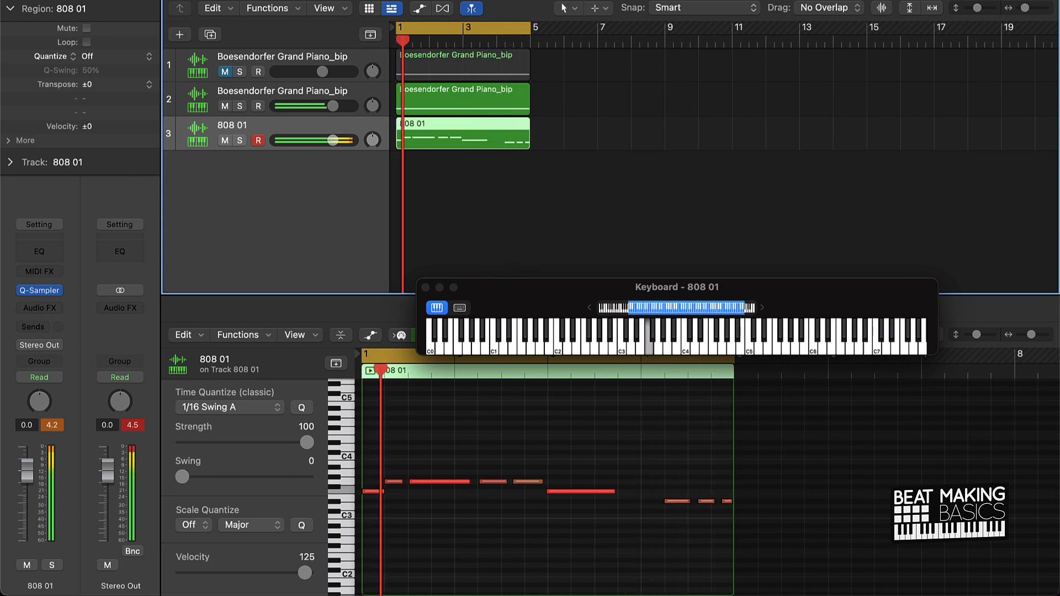
key("r")
Step: Quantize all 808 notes to 1/16 Swing A and extend each note's end to the following note (Force Legato)
left_click(603, 473)
key("super+a")
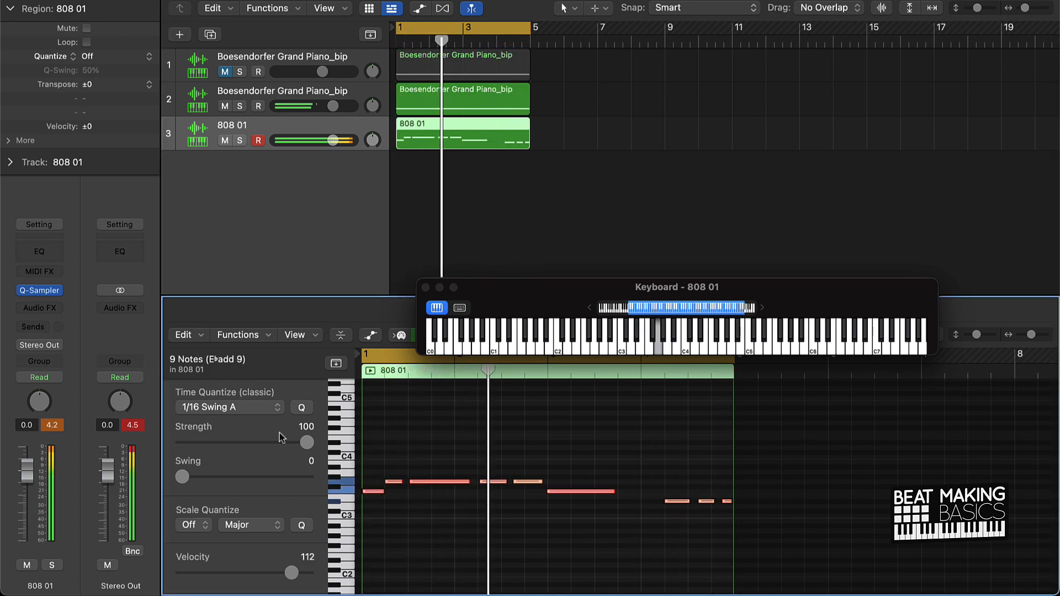
left_click(302, 408)
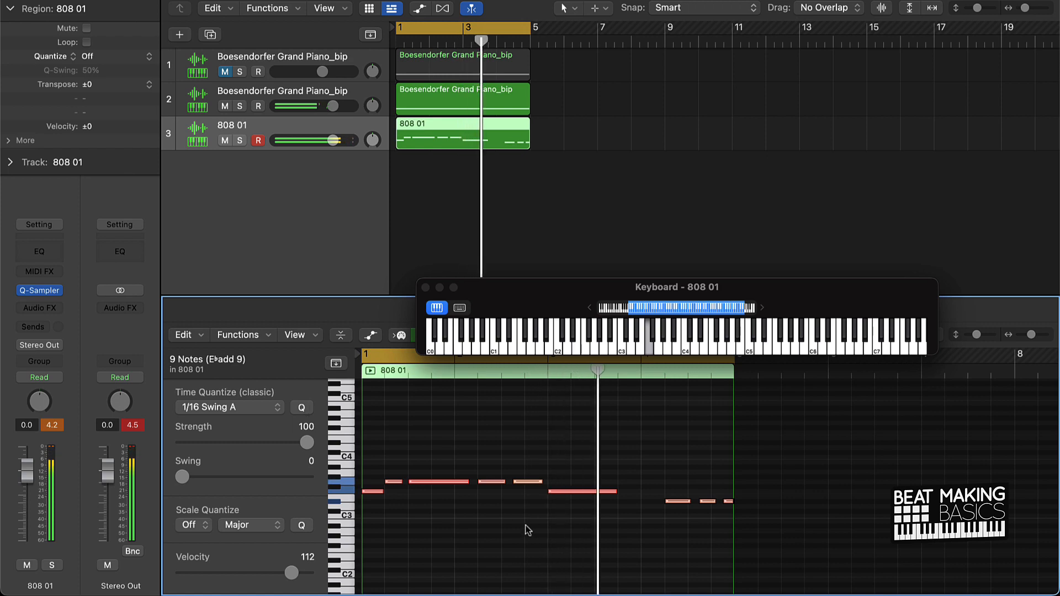
right_click(469, 485)
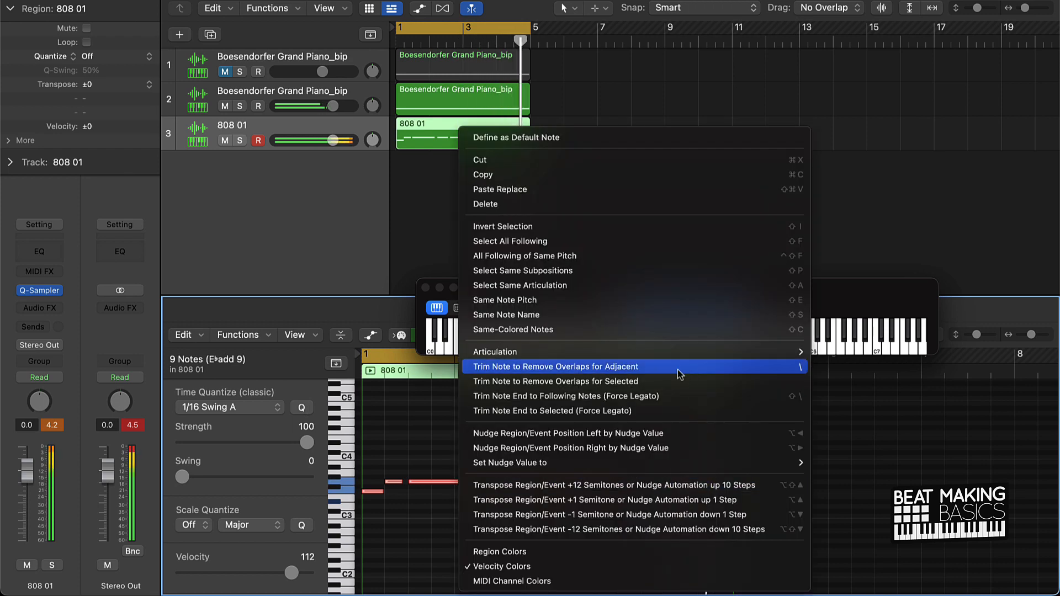
left_click(657, 399)
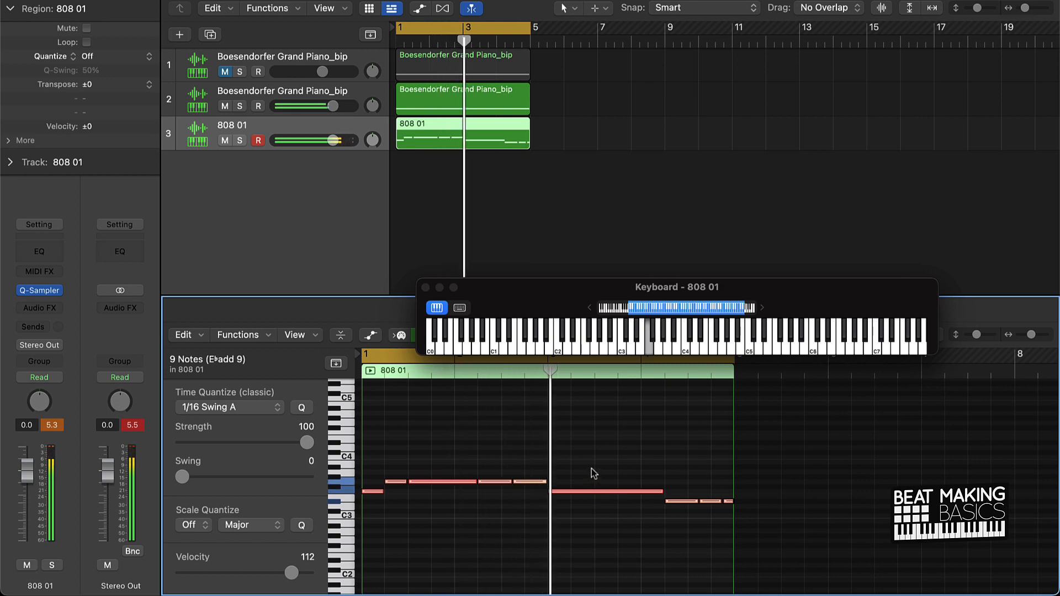
Step: Add another Quick Sampler software instrument track below the 808 and load the Clap Trap preset into it
left_click(179, 35)
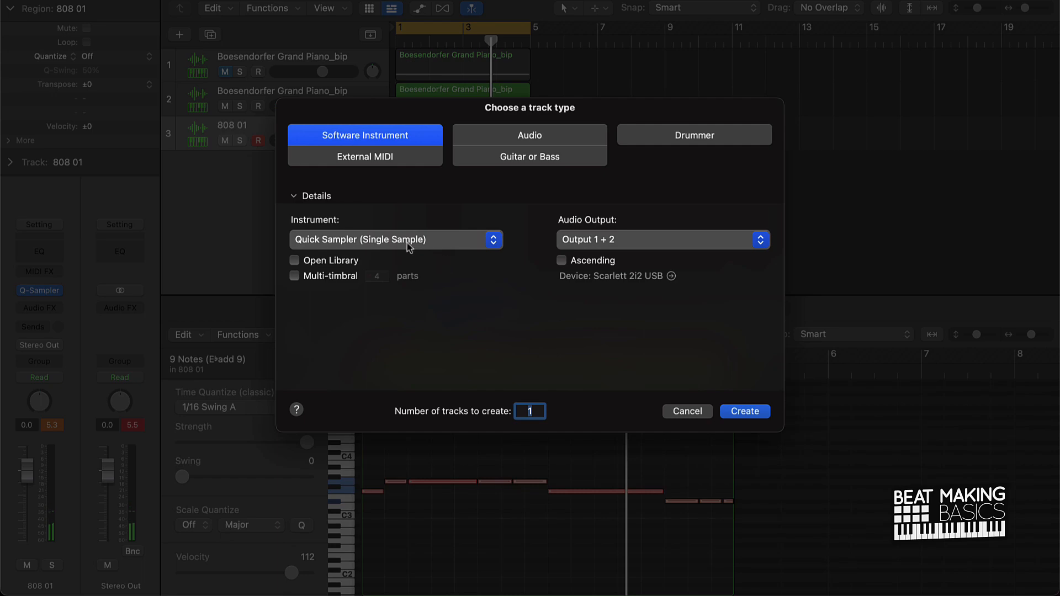
left_click(736, 412)
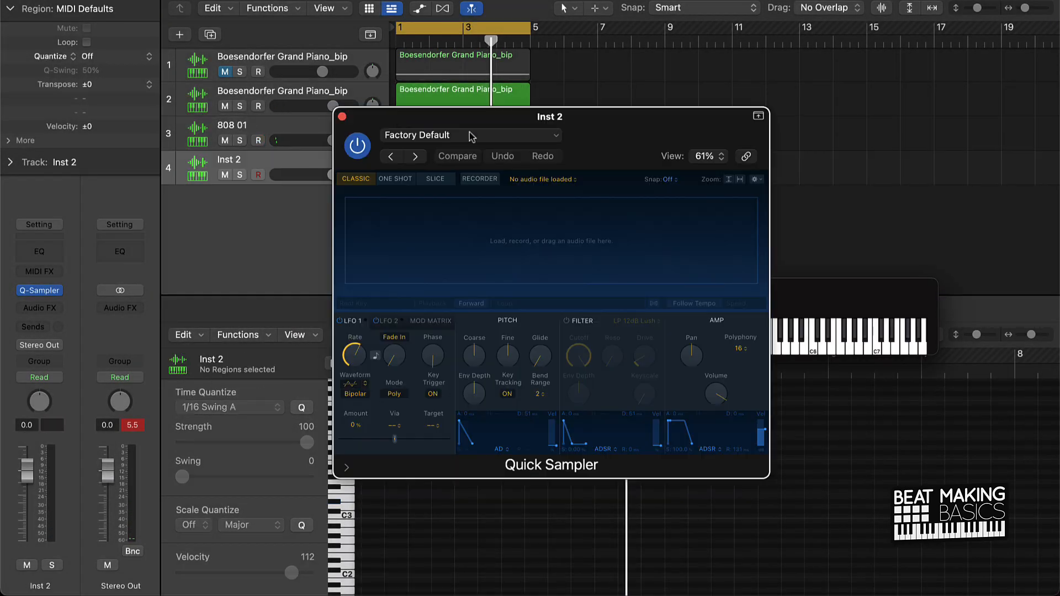
left_click(471, 137)
scroll(387, 451, "down", 5)
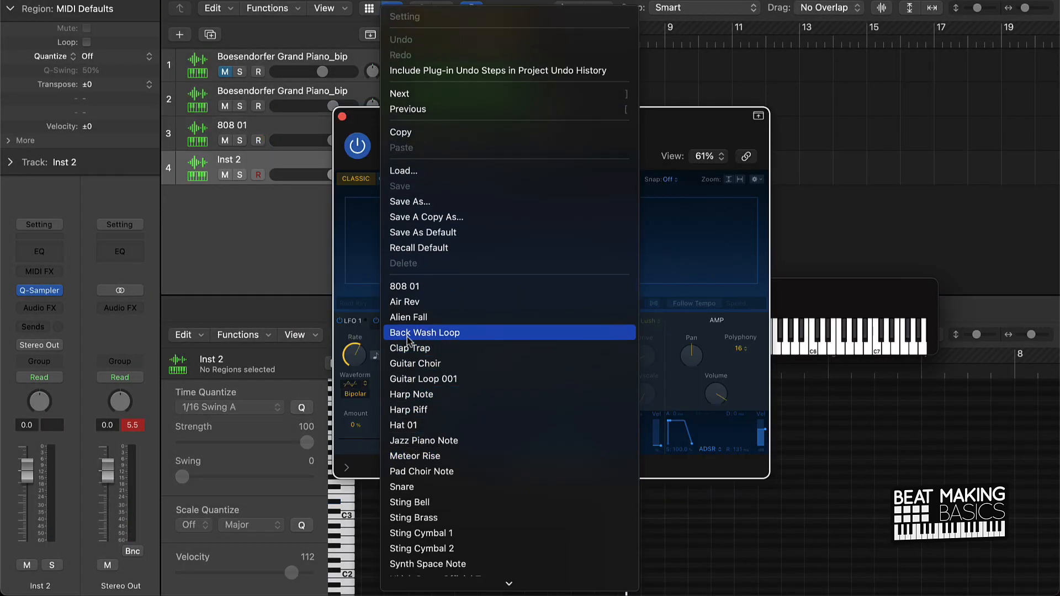
left_click(394, 350)
left_click(342, 117)
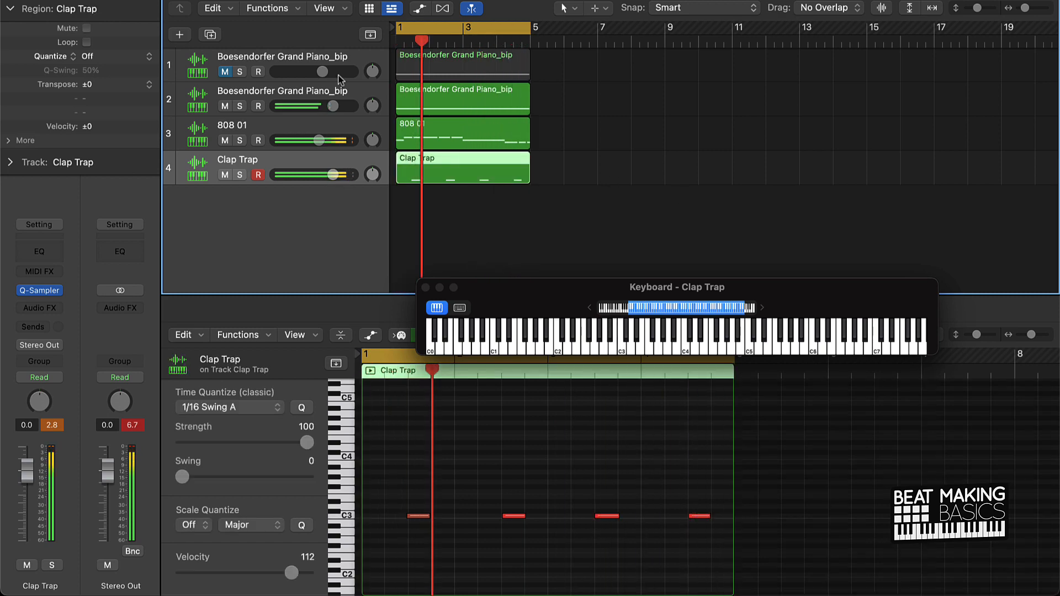
Step: Select all recorded notes in the Clap Trap region and quantize them to 1/16 Swing A
left_click(508, 439)
key("super+a")
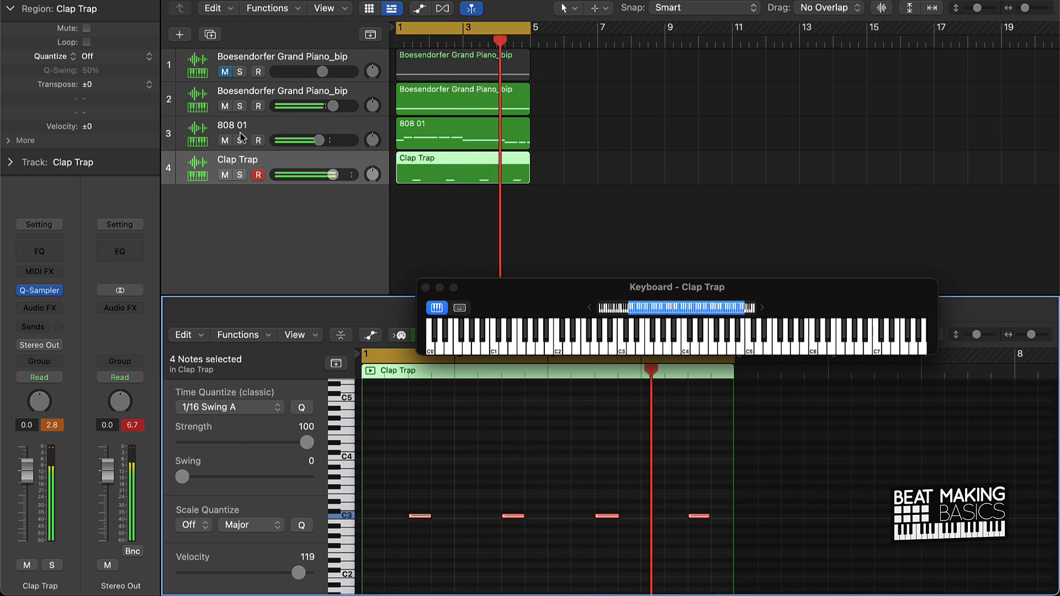
left_click(179, 35)
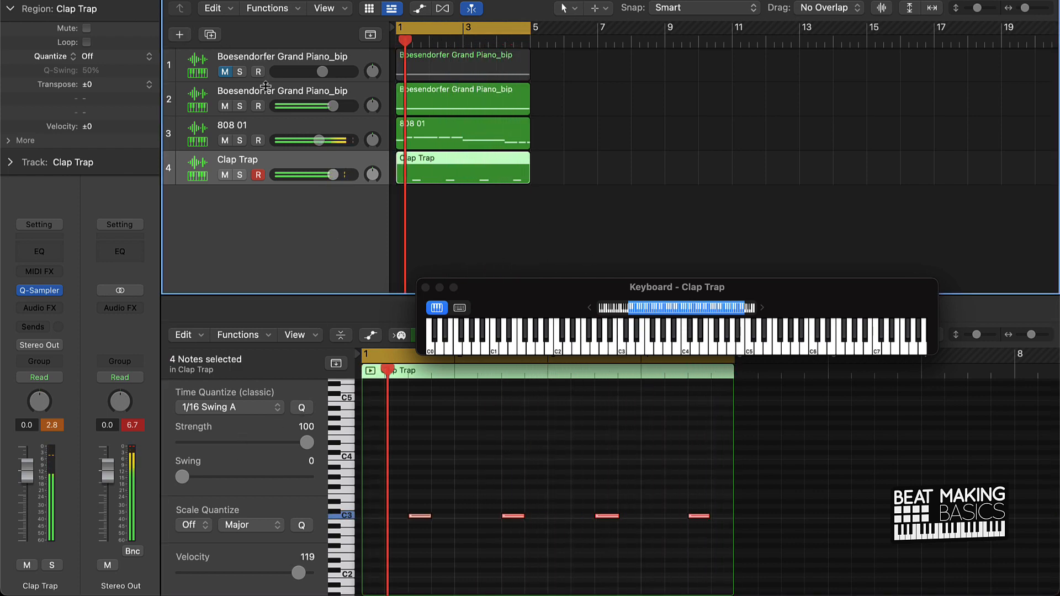
Step: Unmute the octave-up sampler track 1 and mute the equalized sampler track 2
left_click(225, 72)
left_click(224, 106)
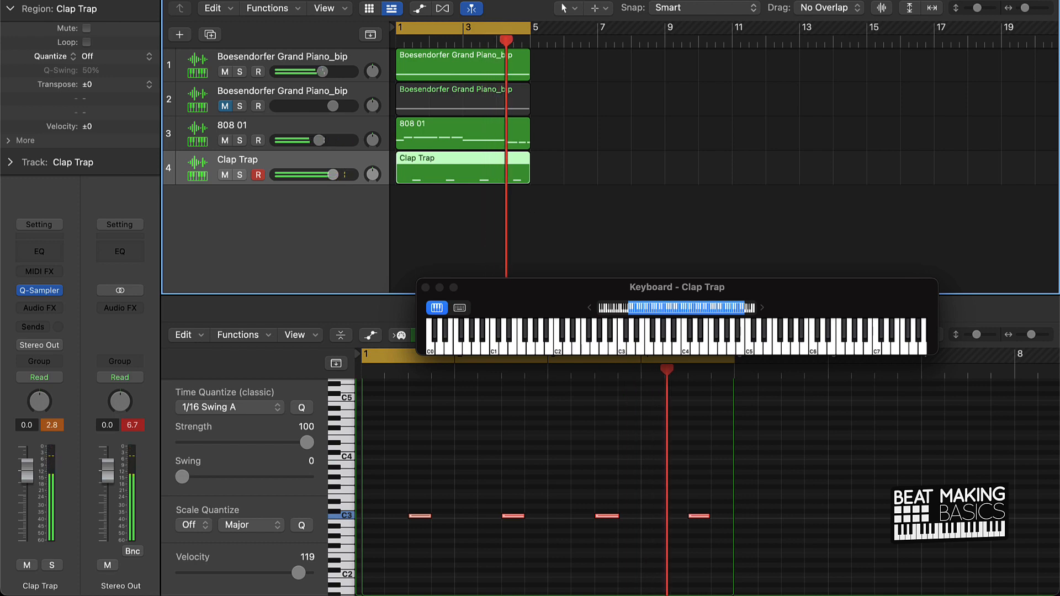
Step: Add another Quick Sampler software instrument track below Clap Trap and load the Hat 01 preset into it
key("alt+super+n")
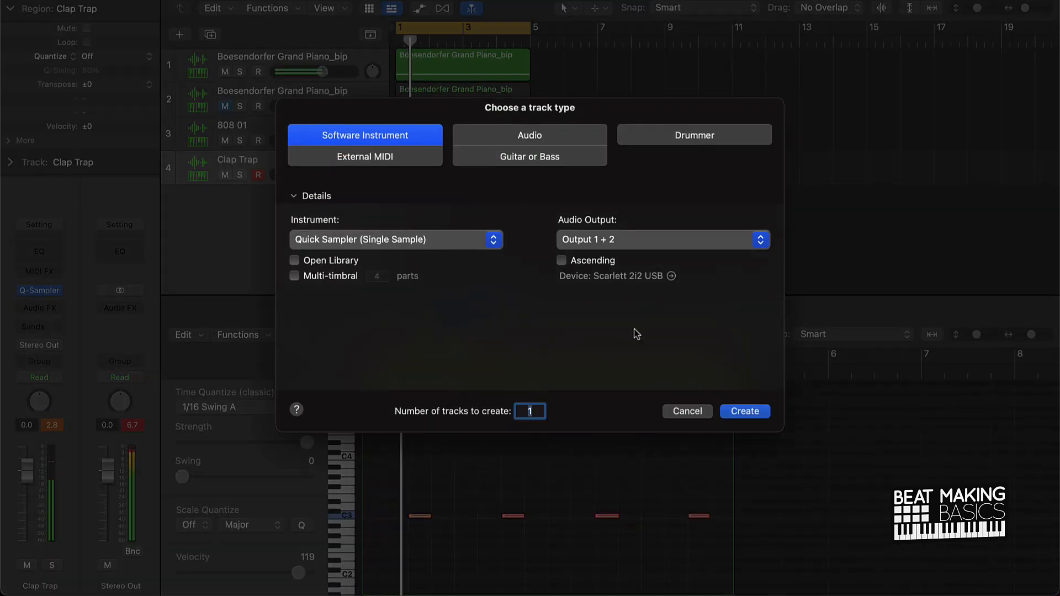
key("Return")
key("space")
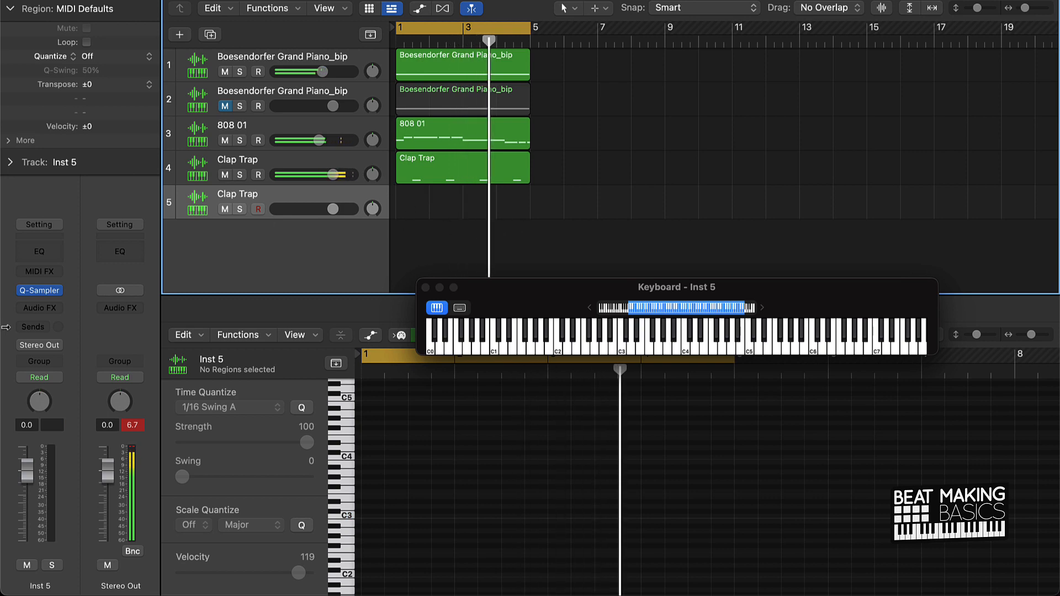
left_click(39, 290)
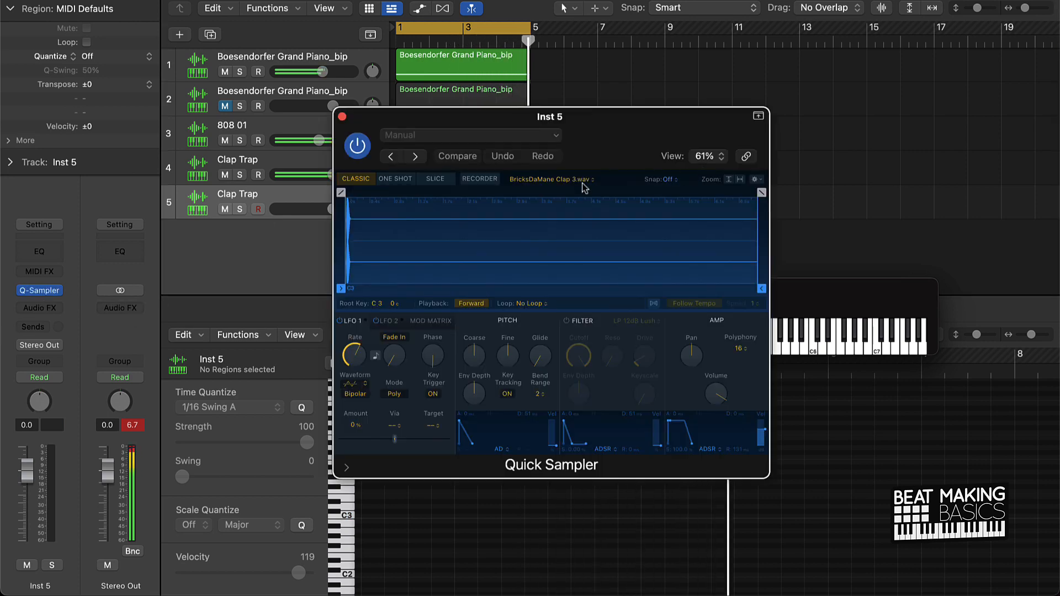
left_click(480, 133)
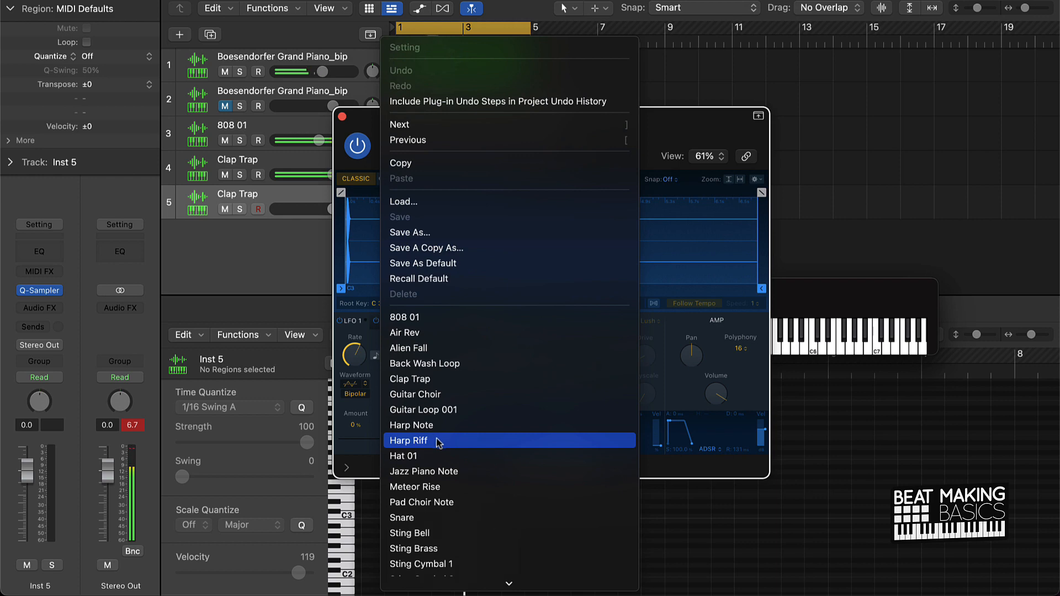
left_click(420, 456)
left_click(342, 117)
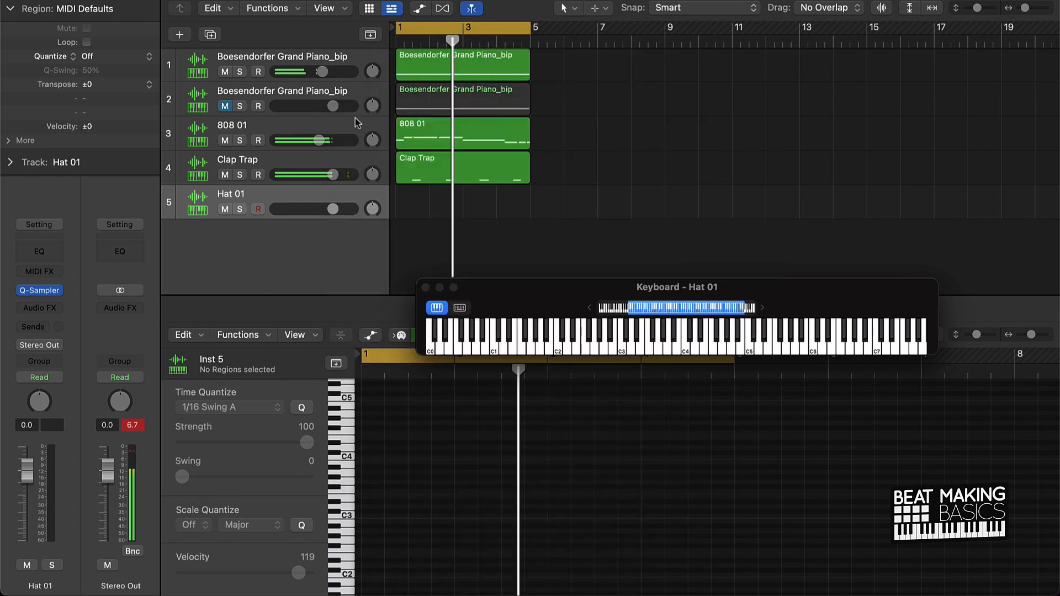
Step: Create a Step Sequencer pattern on the Hat 01 track with its row set to note F3 and a length of 32 steps
key("Return")
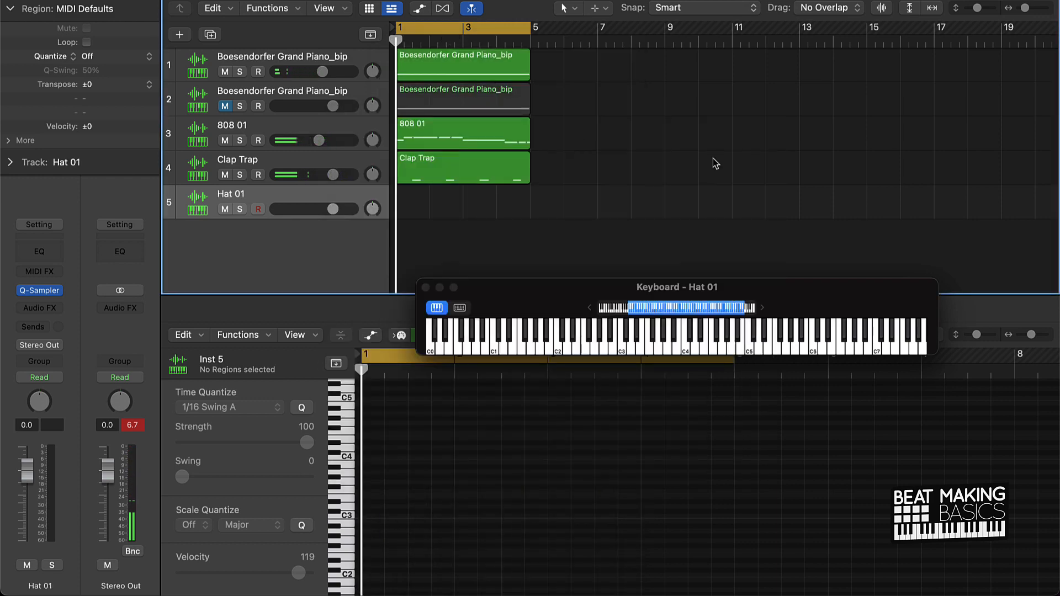
left_click(426, 288)
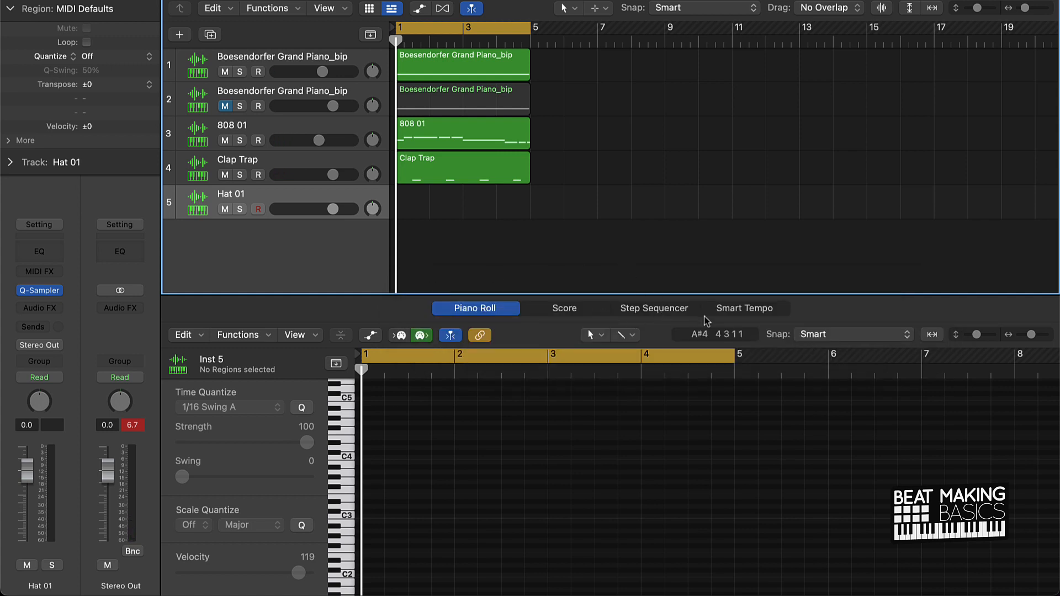
key("e")
key("e")
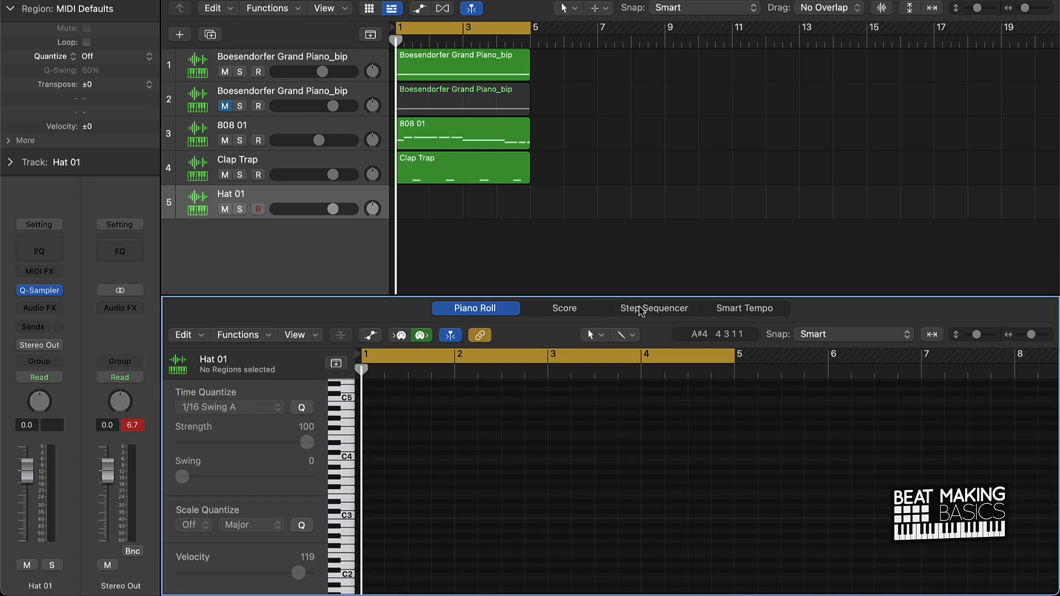
left_click(647, 313)
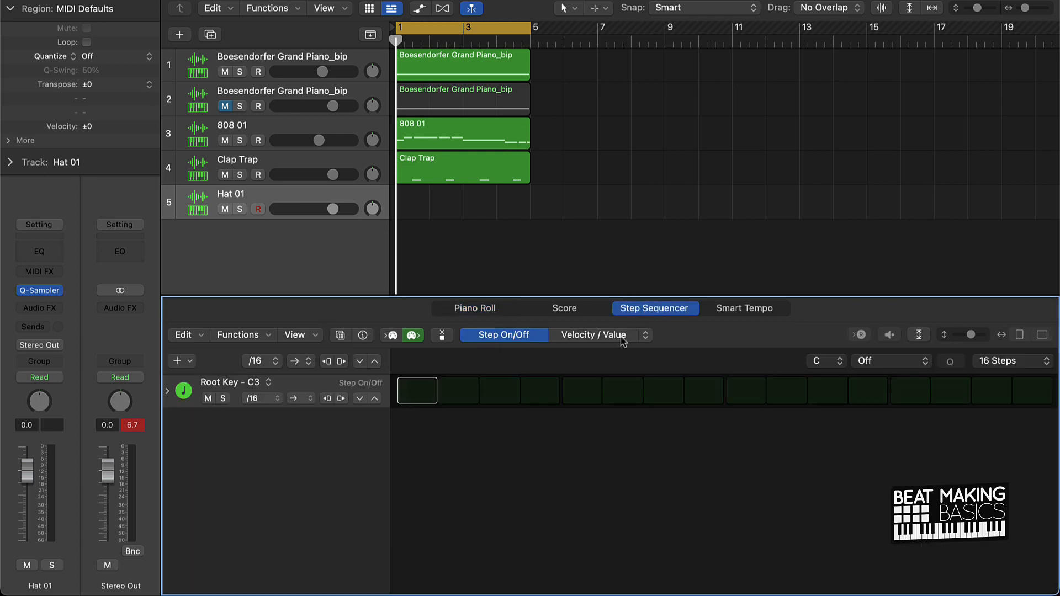
left_click(271, 393)
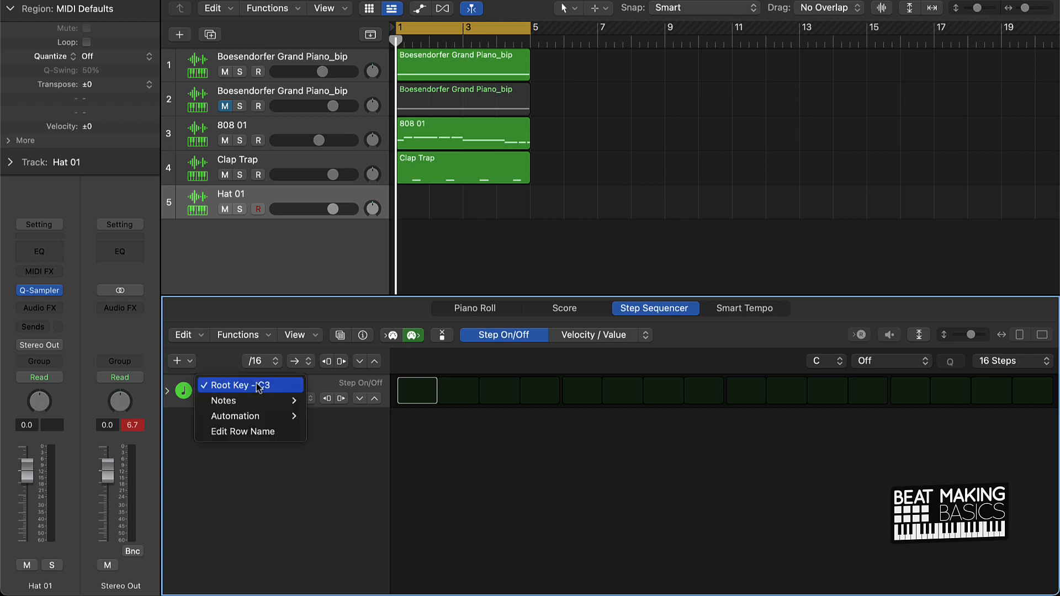
mouse_move(260, 401)
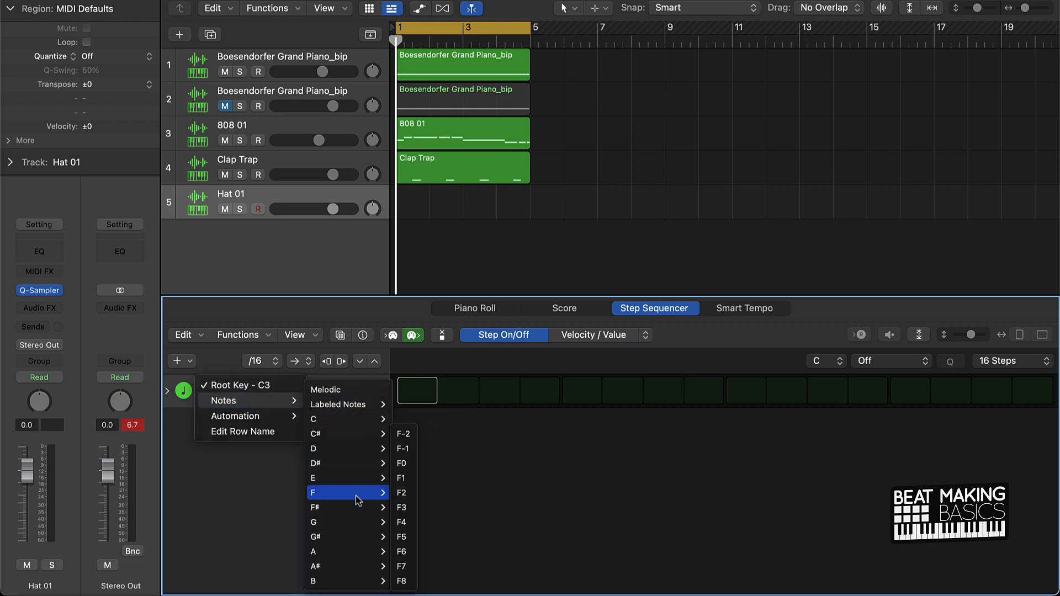
left_click(402, 508)
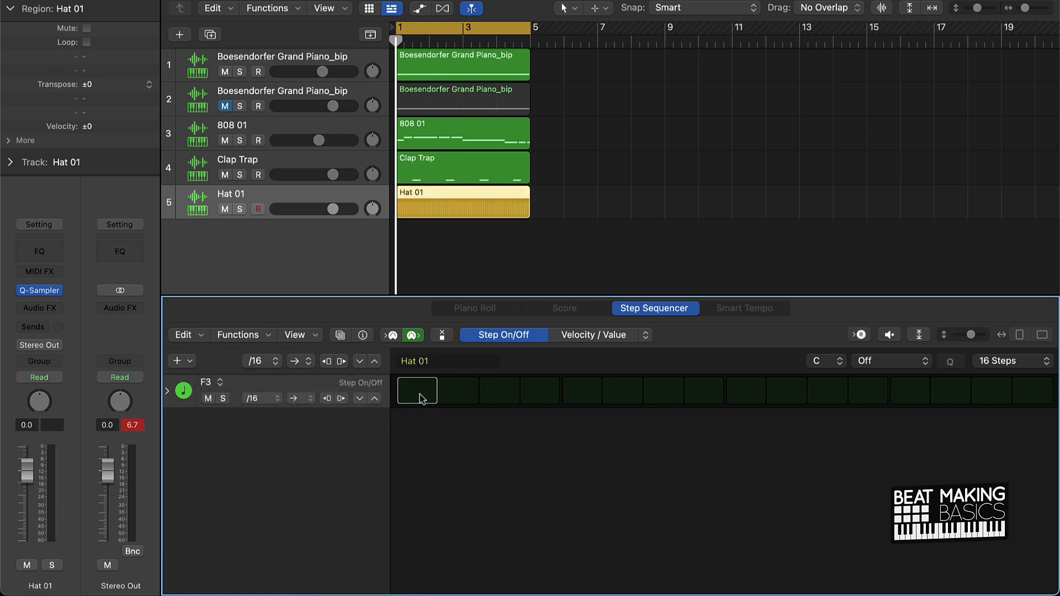
left_click(1049, 369)
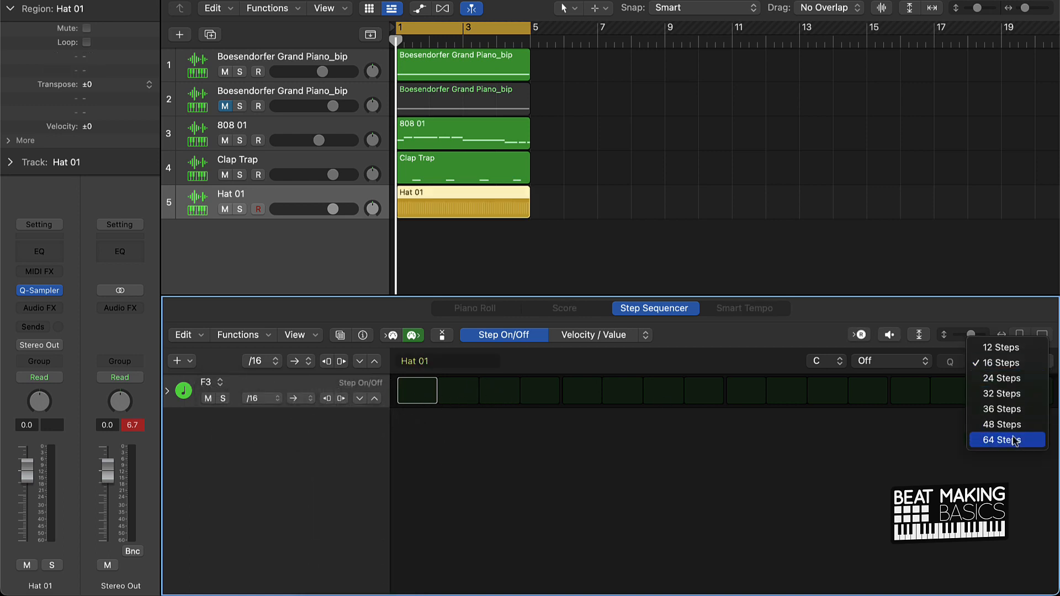
left_click(1000, 393)
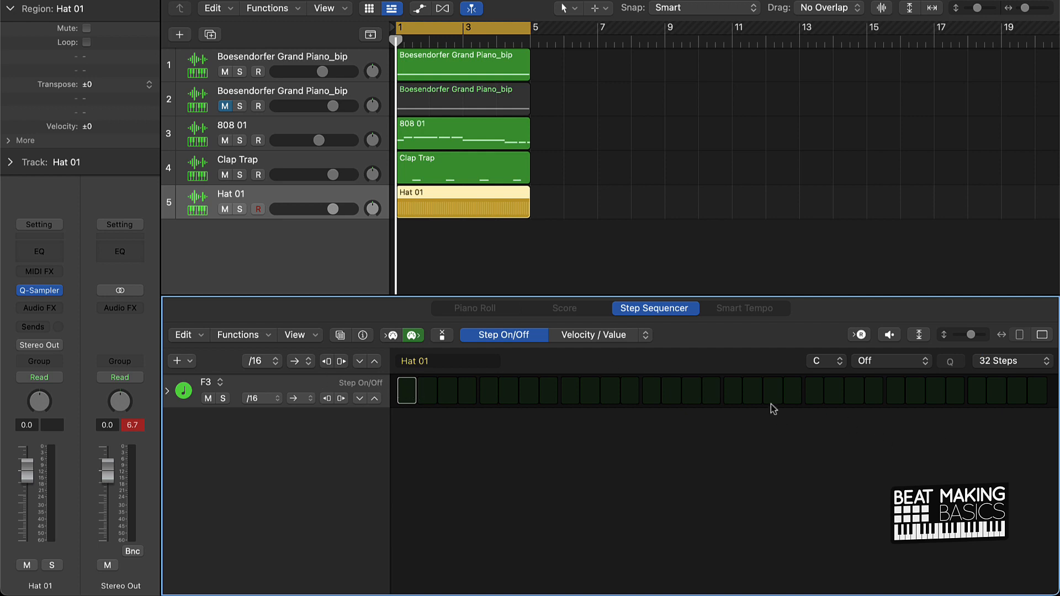
Step: Activate every odd step plus steps 2, 20 and 32 of the hat row, and lower the Hat 01 track volume to -2.4 dB
left_click(427, 391)
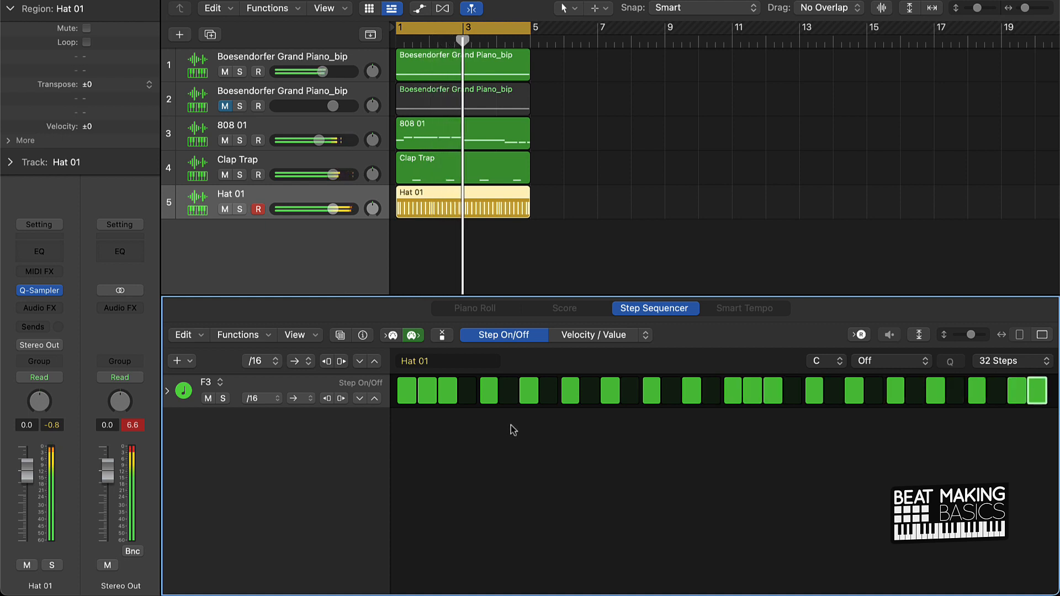
left_click(754, 395)
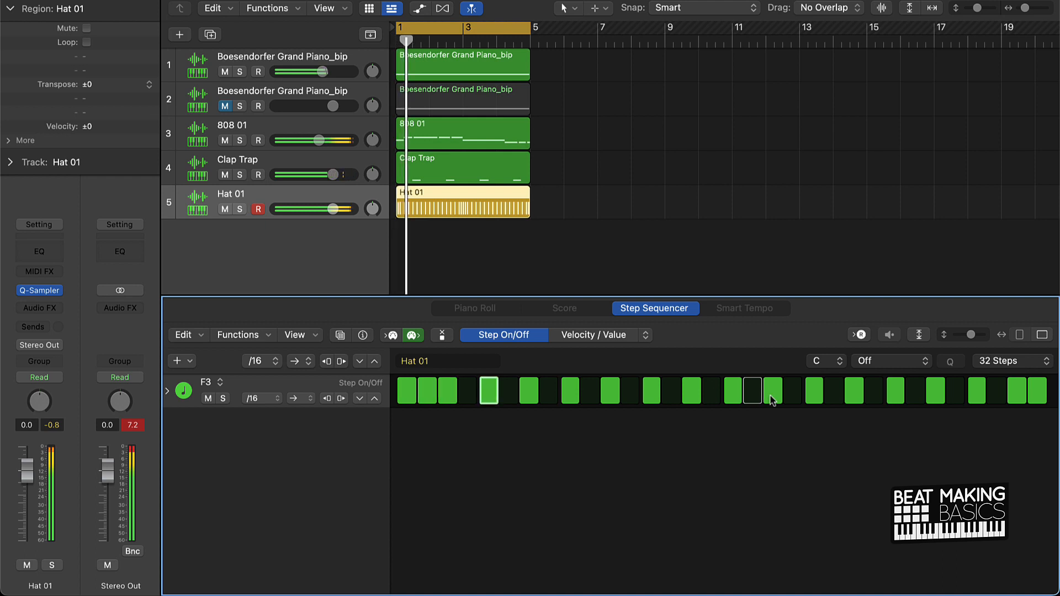
left_click(792, 393)
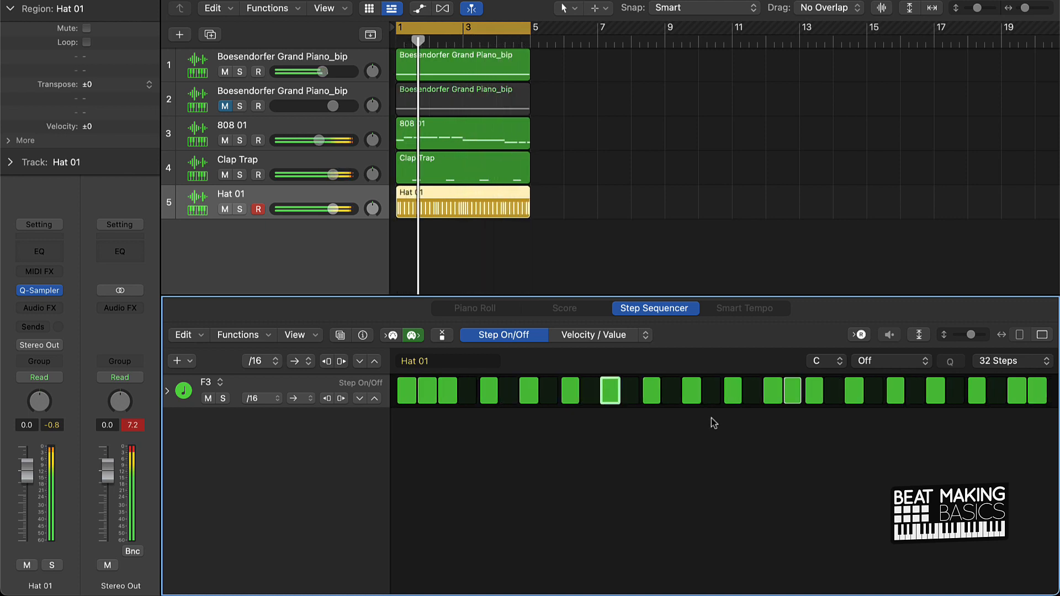
left_click(552, 245)
left_click_drag(331, 209, 325, 209)
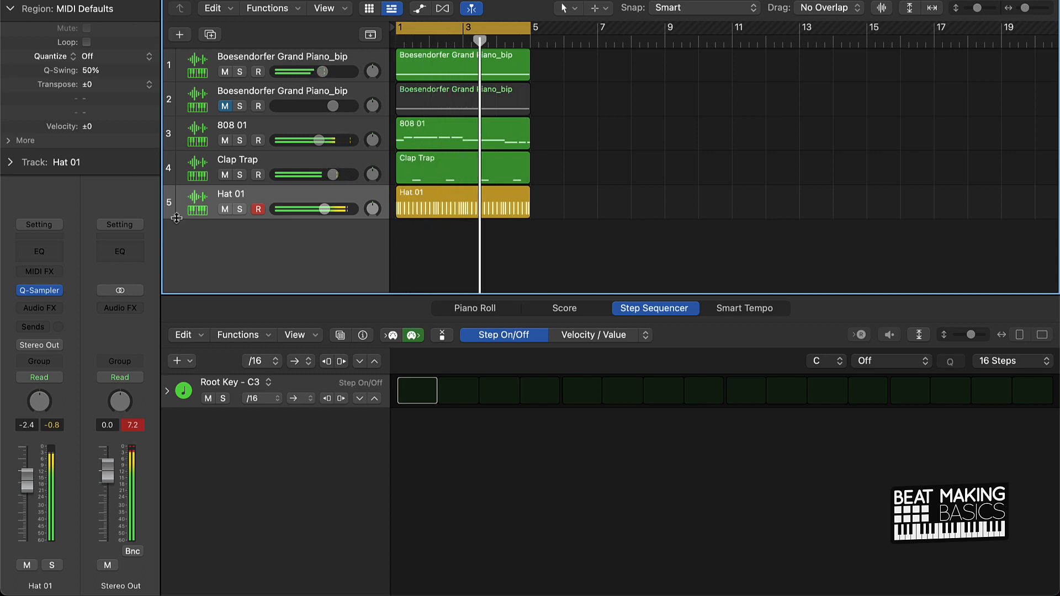
Step: Add a Quick Sampler track directly below Clap Trap with the Snare preset, and unmute piano sampler track 2
left_click(199, 167)
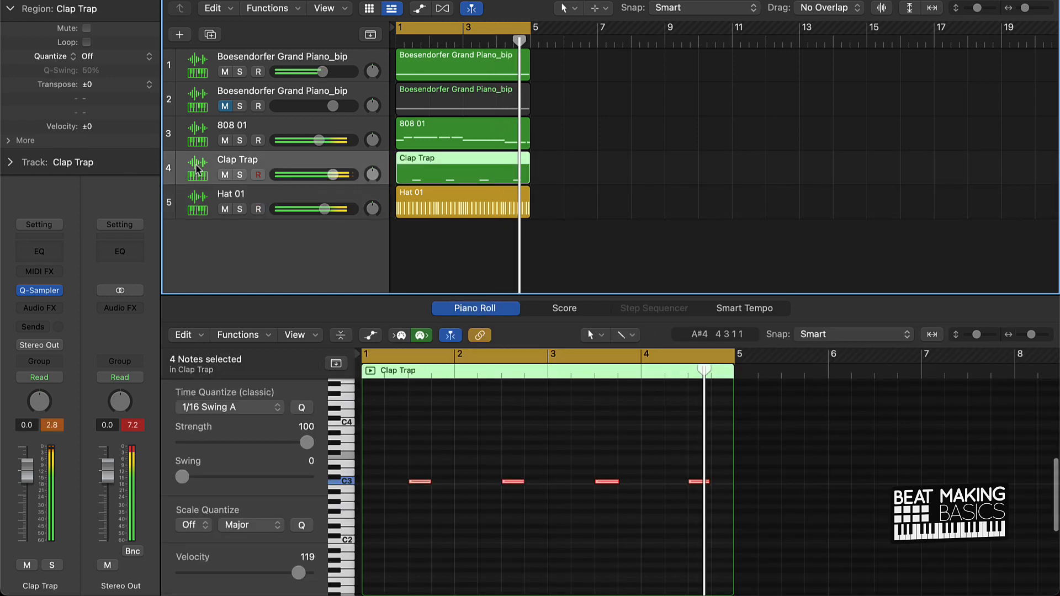
key("super+d")
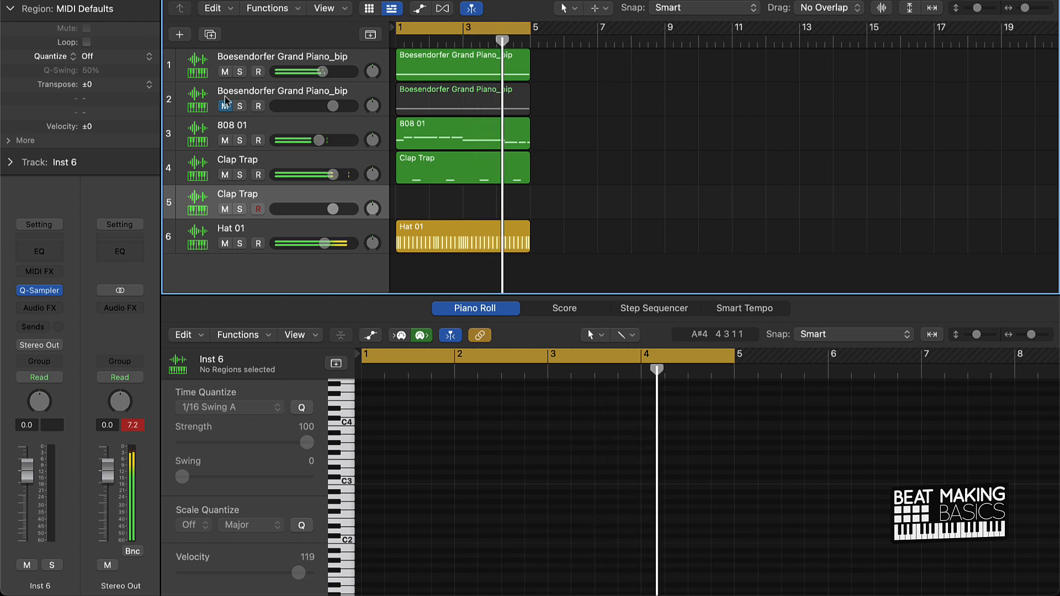
left_click(225, 105)
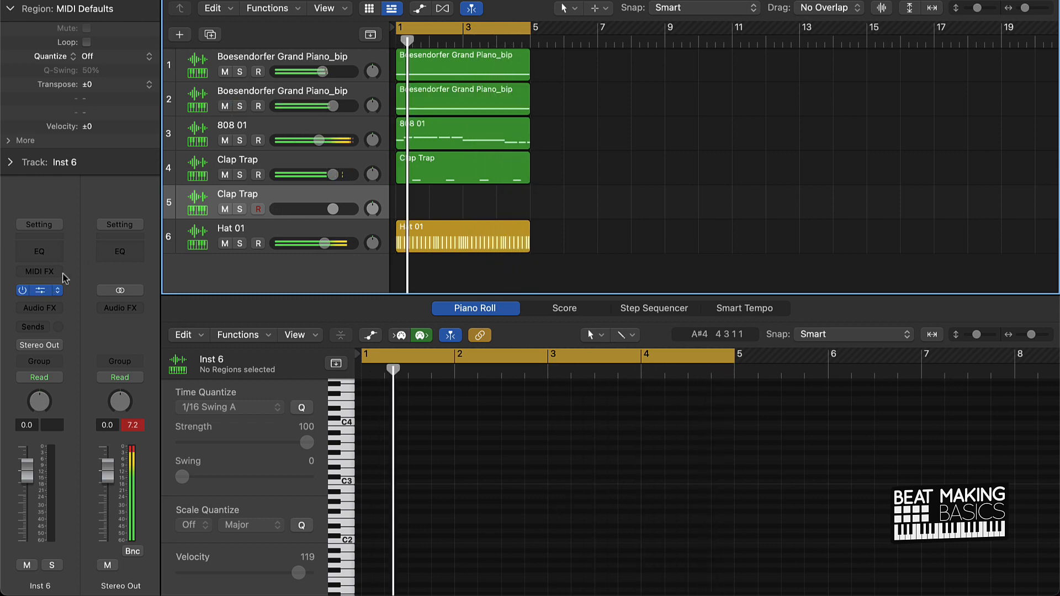
left_click(41, 292)
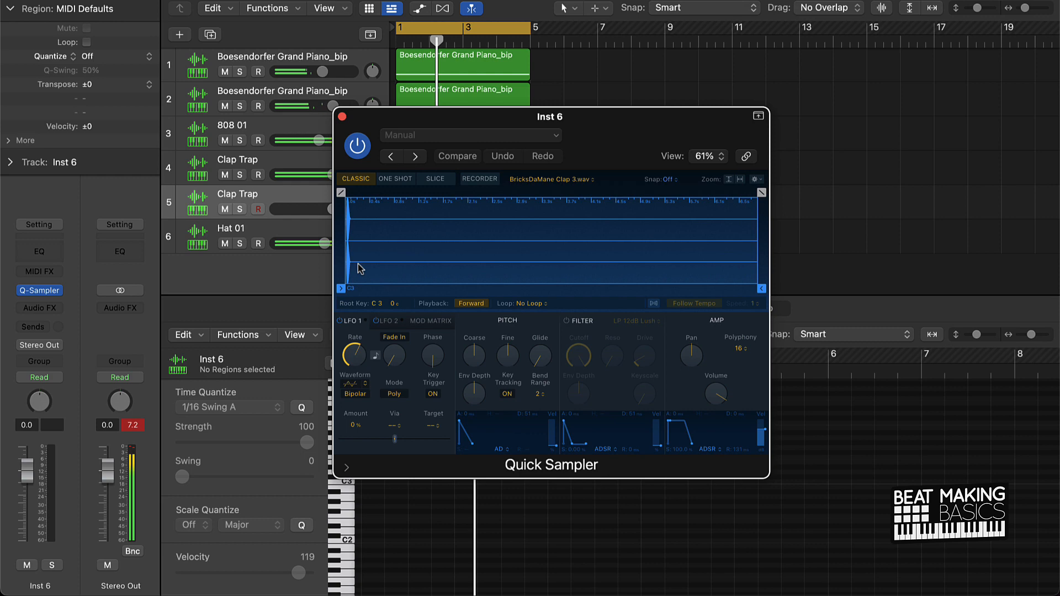
left_click(423, 137)
scroll(461, 487, "down", 5)
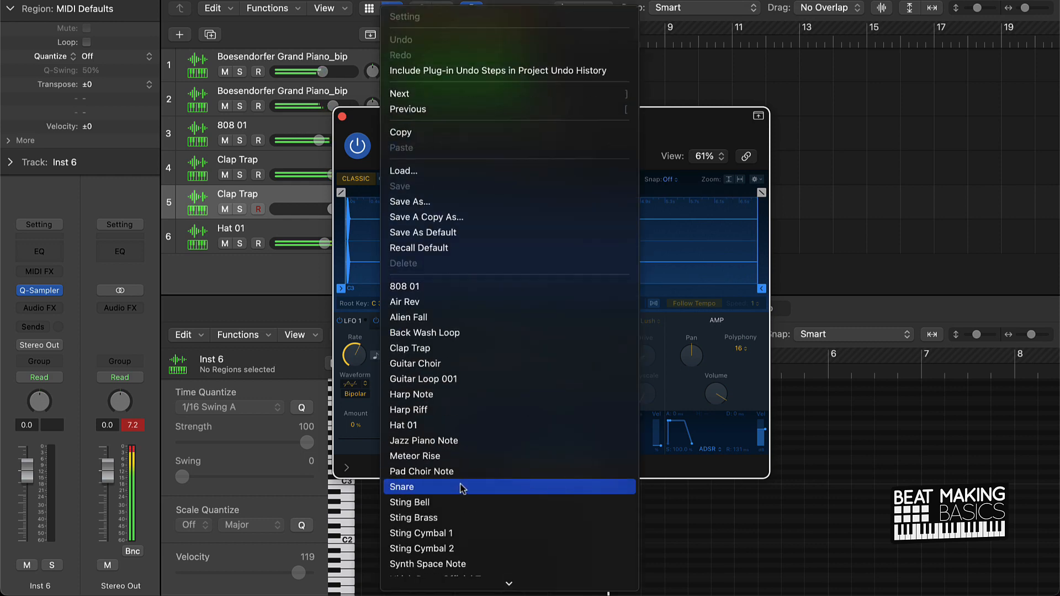
left_click(465, 471)
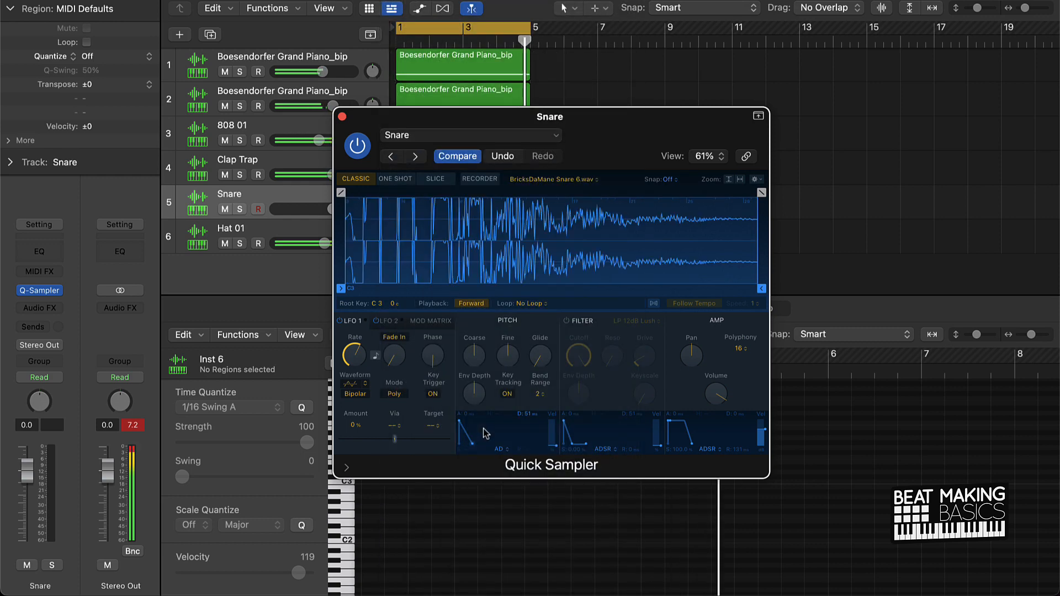
Step: Record snare hits on the Snare track across the four-bar cycle and join the recorded regions into one
key("space")
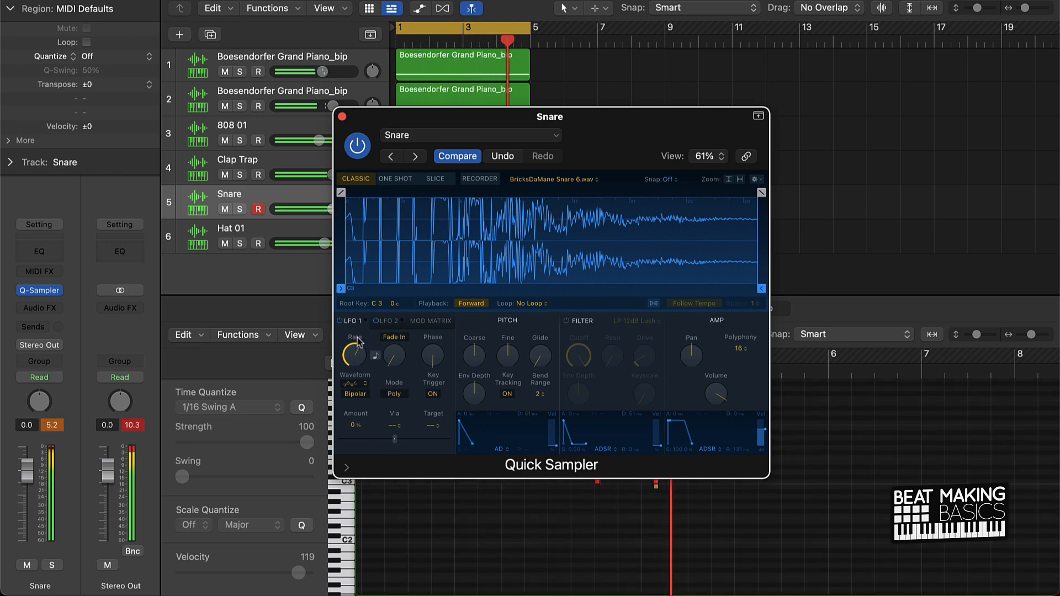
left_click(343, 116)
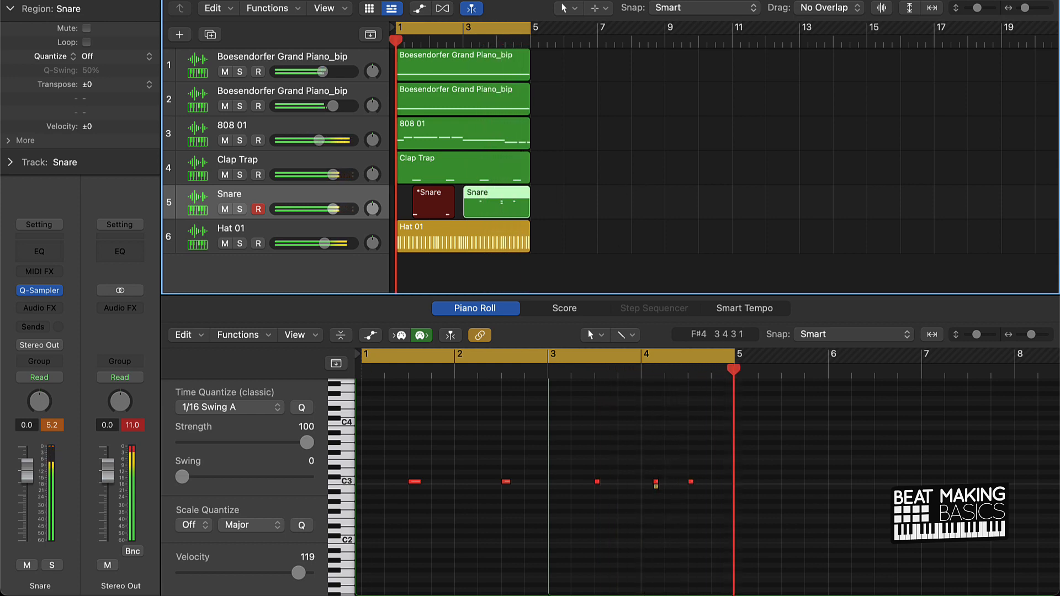
left_click_drag(538, 204, 422, 207)
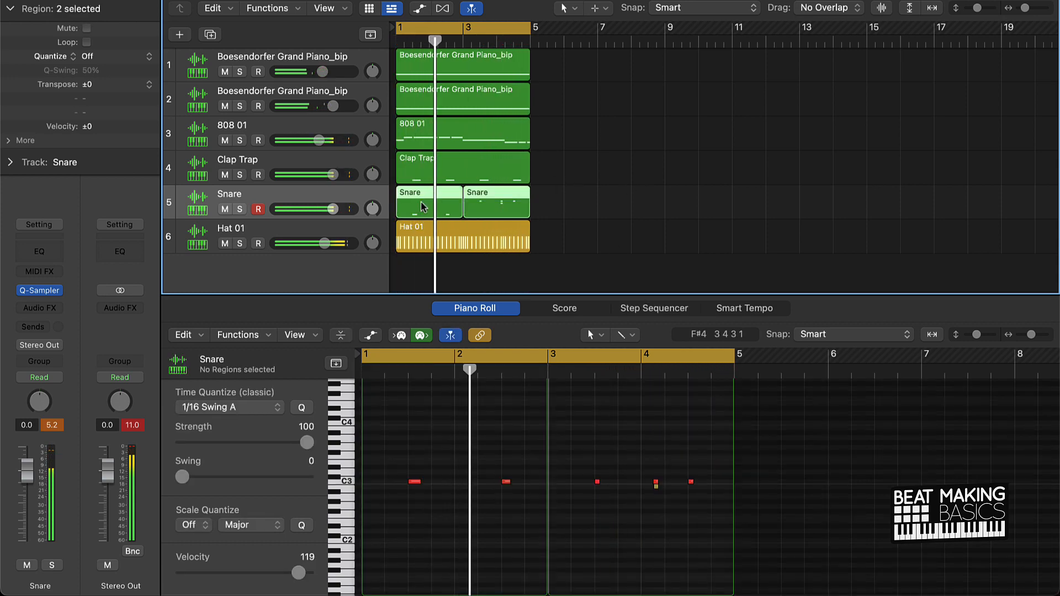
key("super+j")
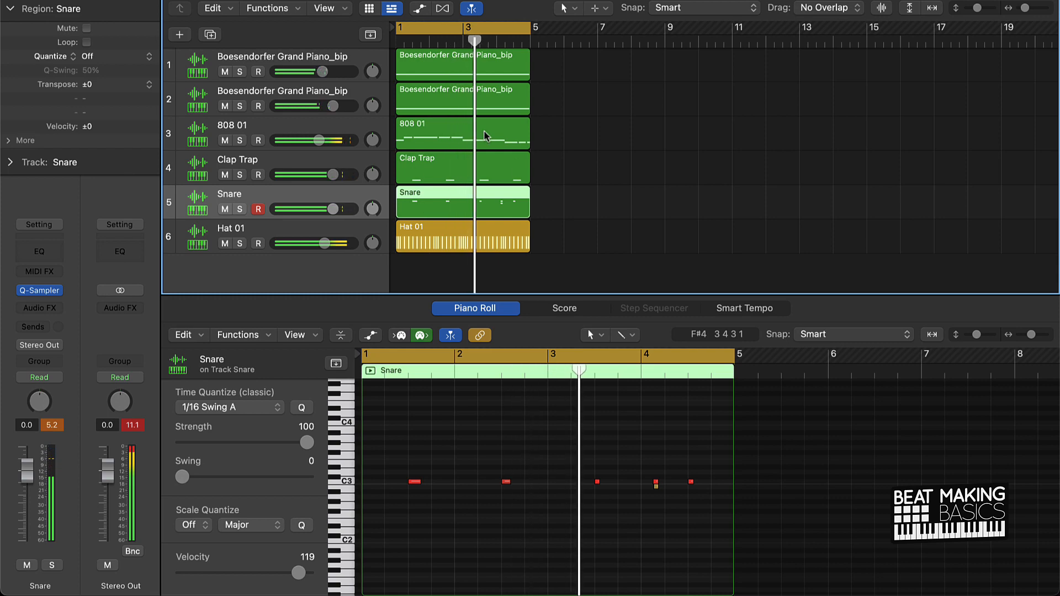
Step: Mute both Boesendorfer Grand Piano sampler tracks
left_click(225, 106)
left_click(225, 72)
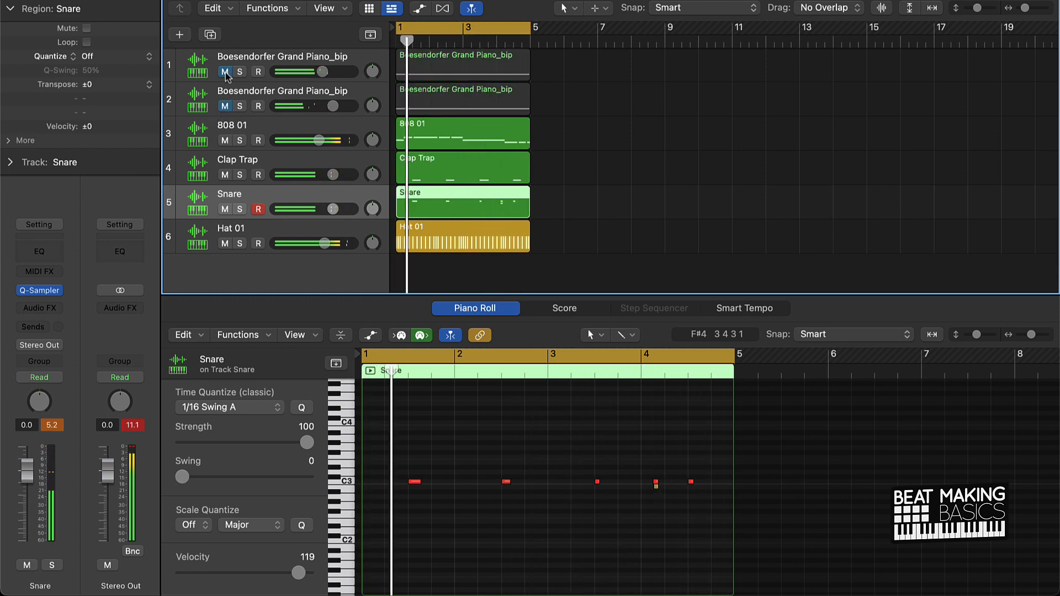
Step: Add a software instrument track with the Default Patch below piano sampler track 1 and open the Library for it
left_click(193, 62)
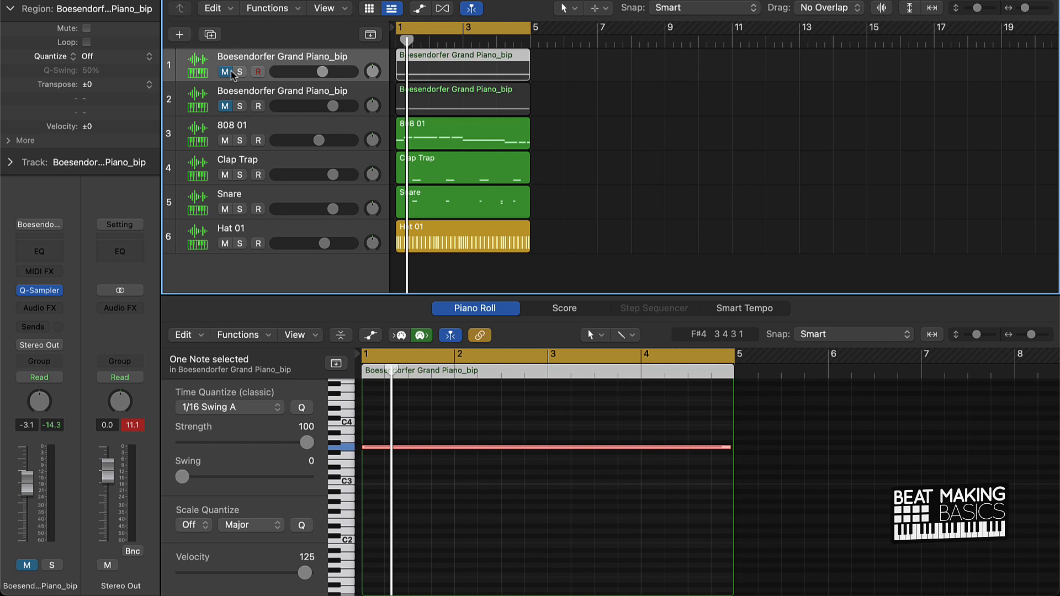
left_click(184, 35)
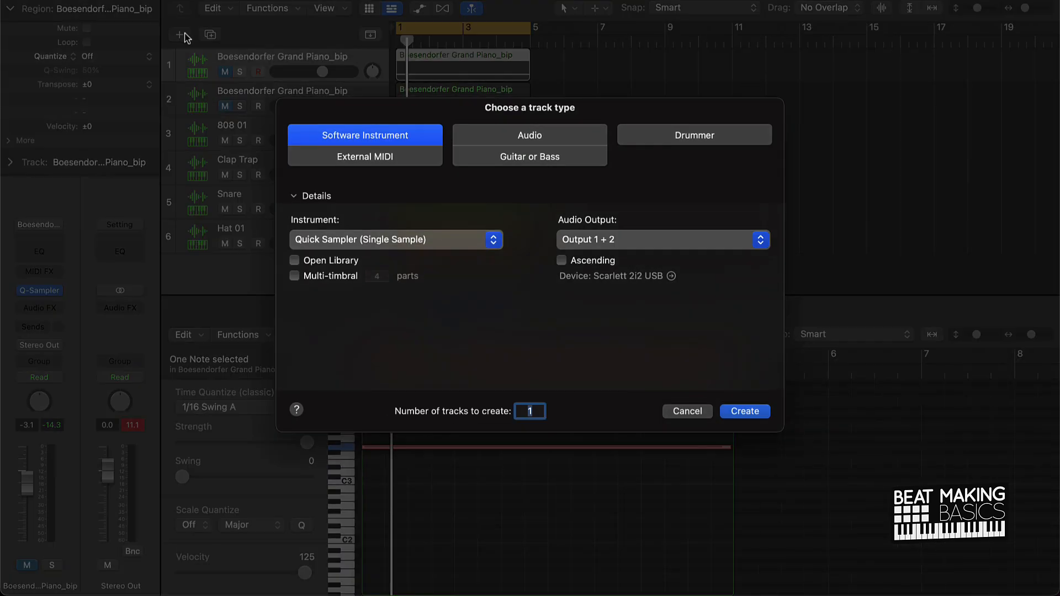
left_click(464, 246)
mouse_move(392, 338)
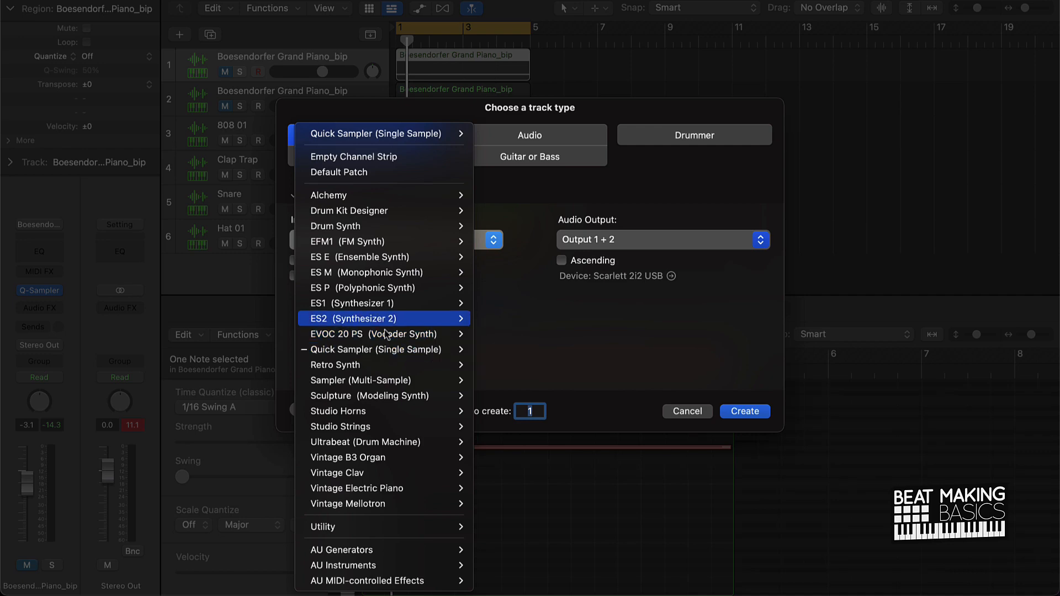
left_click(400, 173)
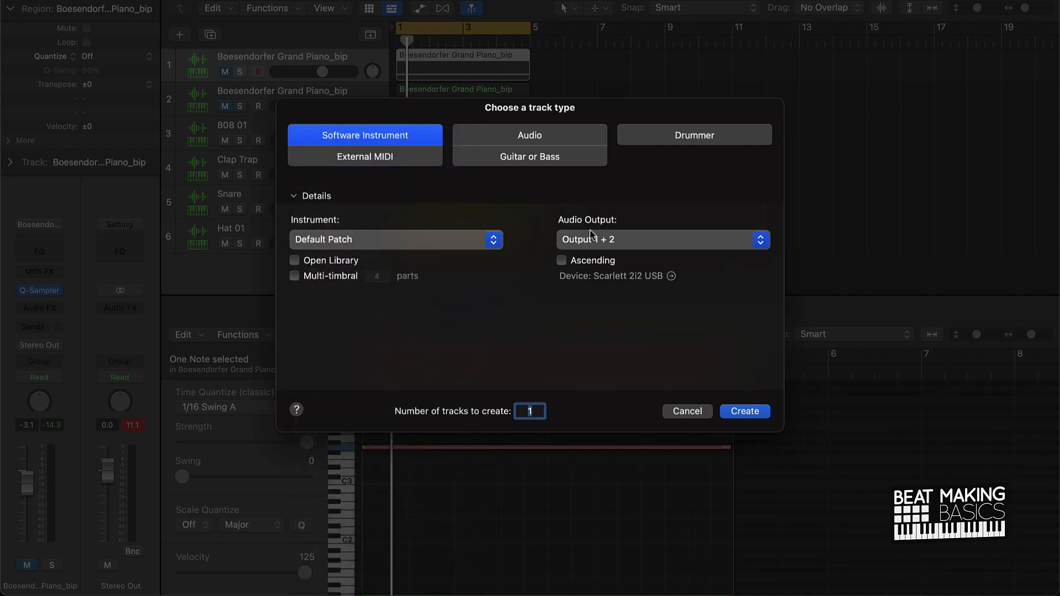
left_click(743, 412)
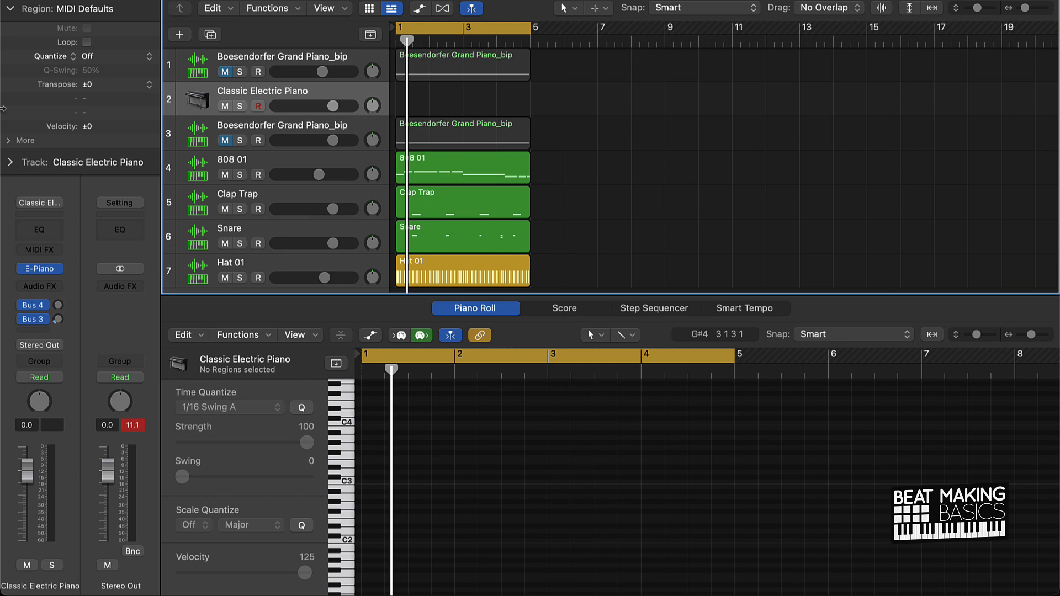
key("y")
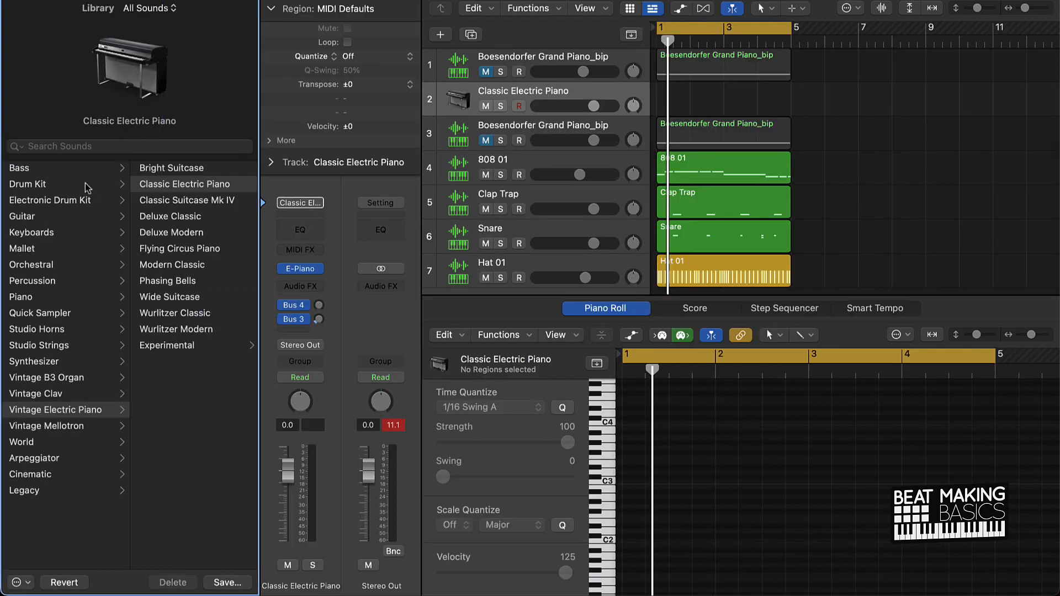
Step: Load the Boesendorfer Grand Piano patch on the new track and record a sustained chord over the first two bars
left_click(33, 297)
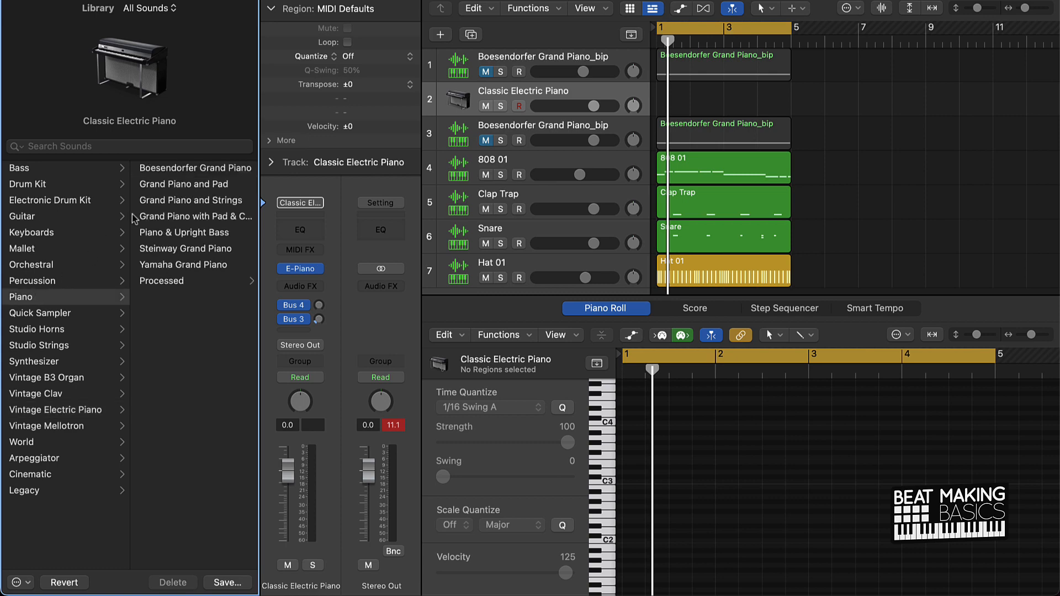
left_click(211, 168)
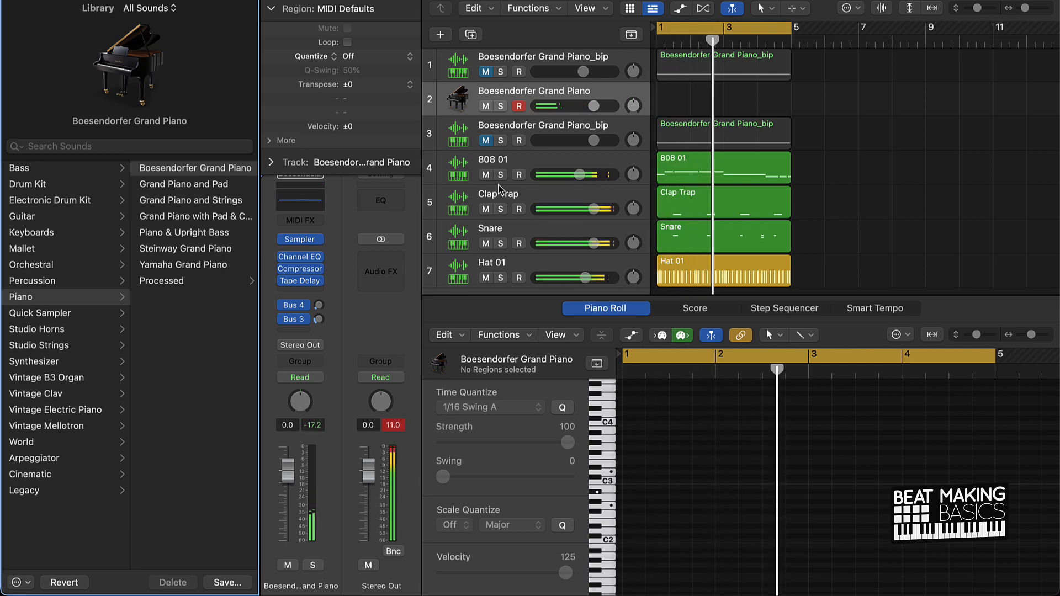
key("space")
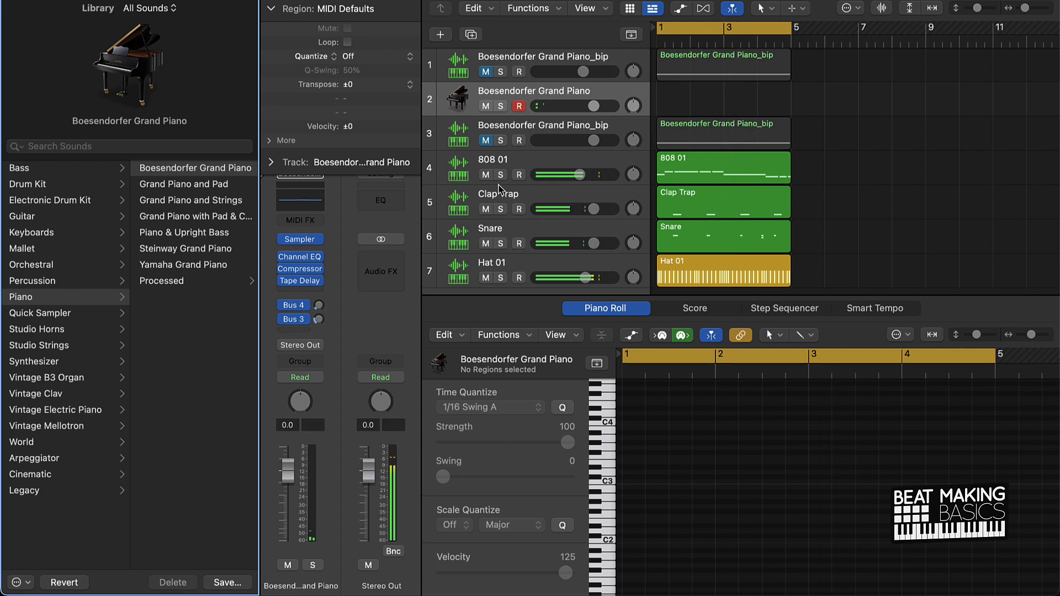
key("r")
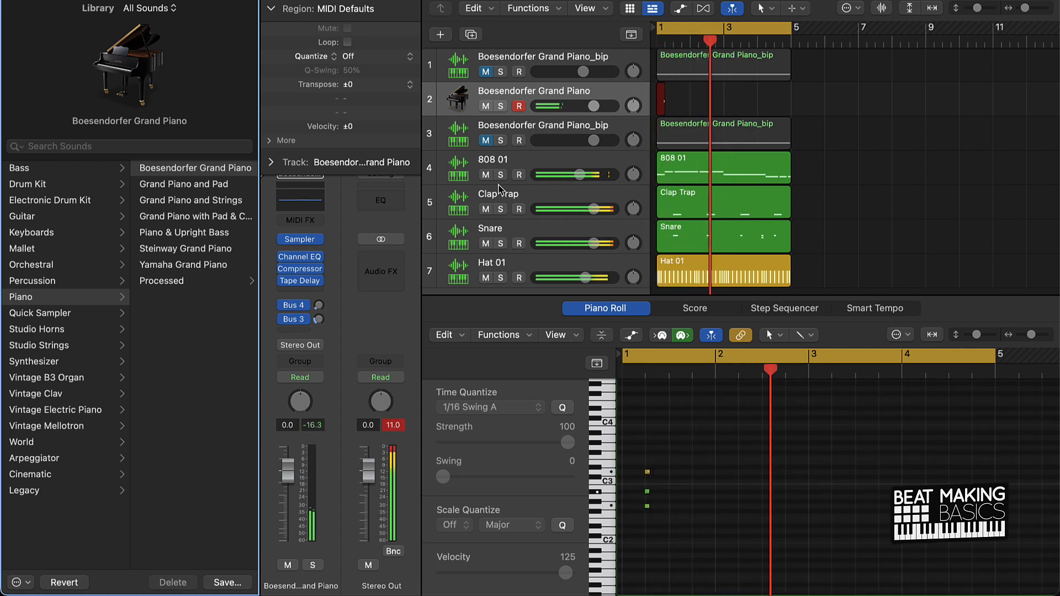
key("space")
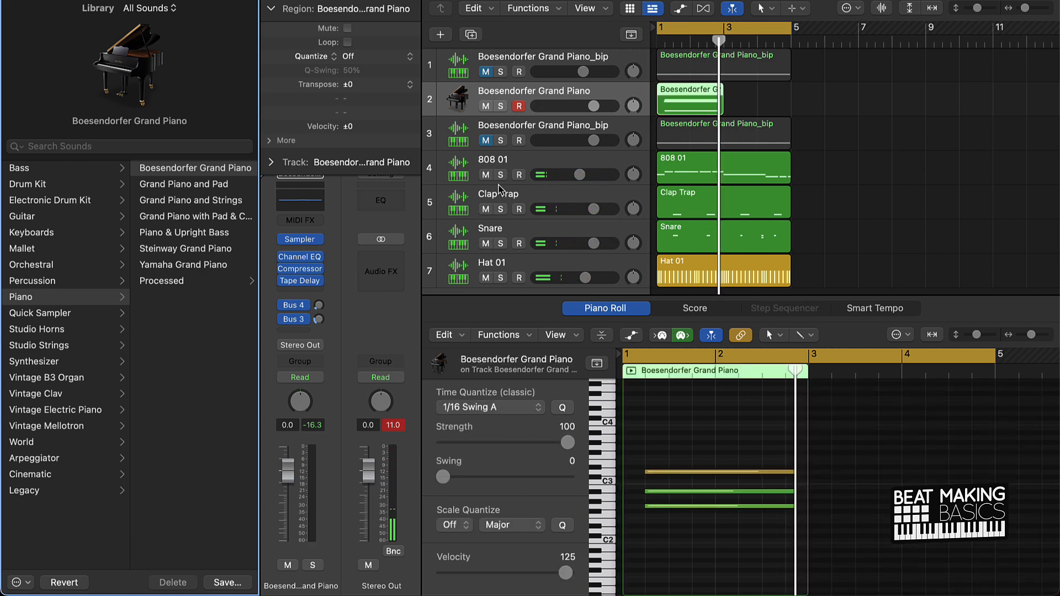
Step: Move the lower muted piano sampler track above the new piano track and extend the recorded piano region to bar 5
left_click_drag(457, 133, 485, 102)
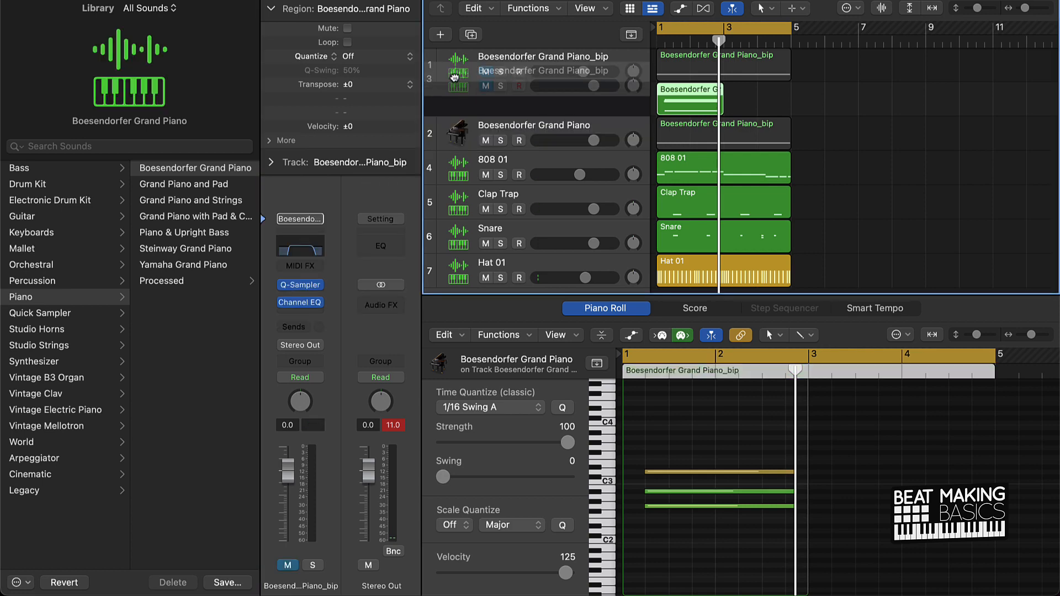
left_click(822, 89)
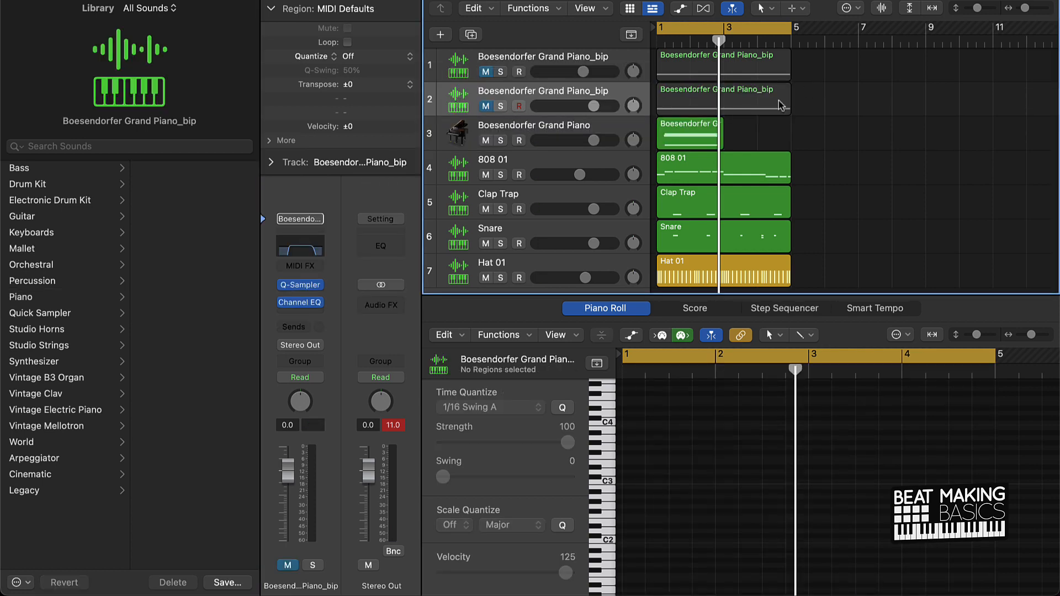
left_click_drag(719, 141, 778, 137)
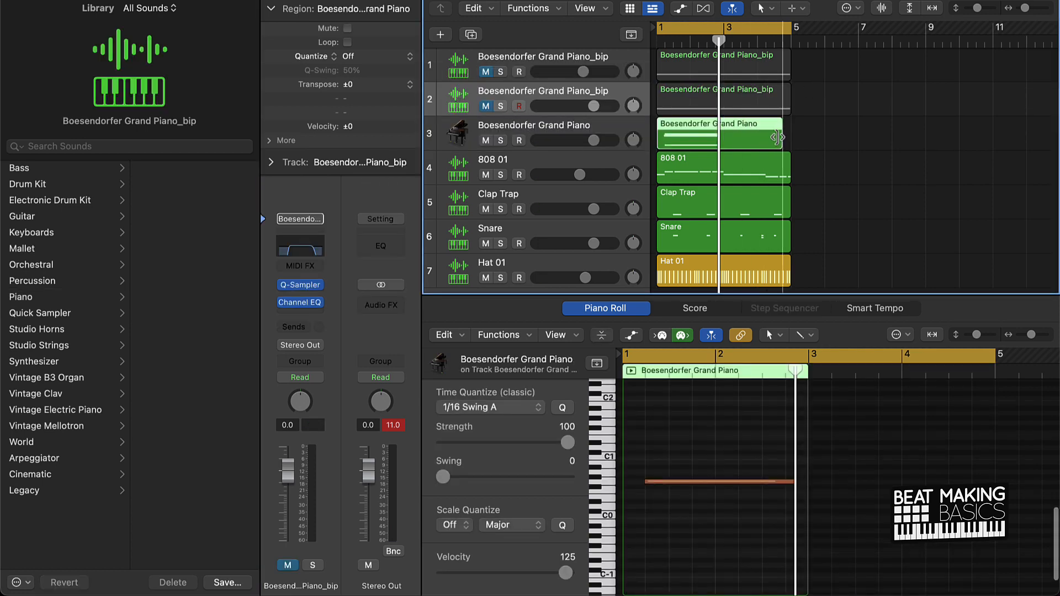
key("Return")
key("space")
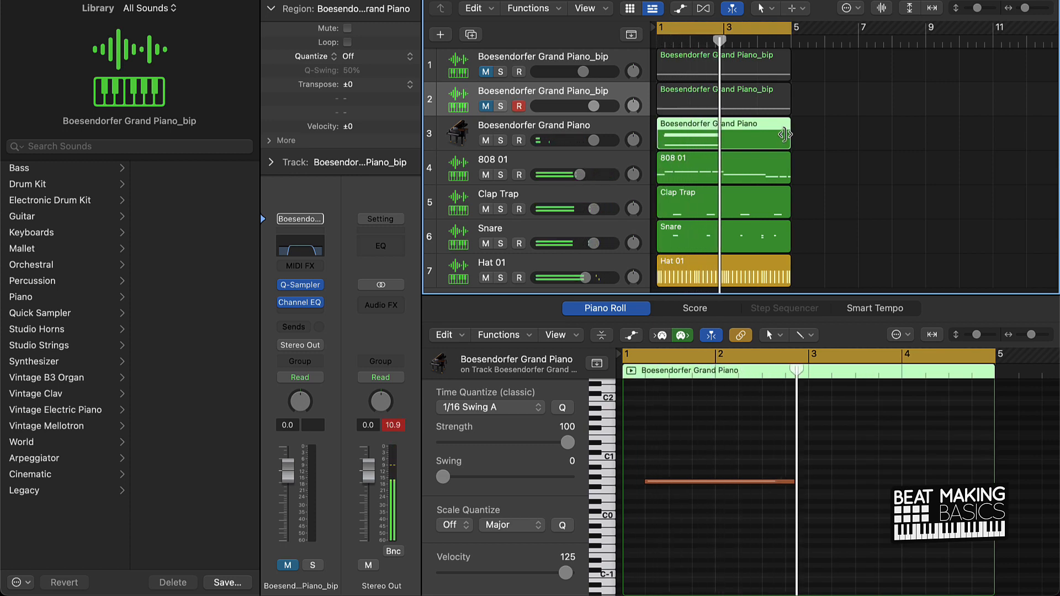
Step: Try to record a second chord at bar 3 on the Boesendorfer Grand Piano track
left_click(613, 128)
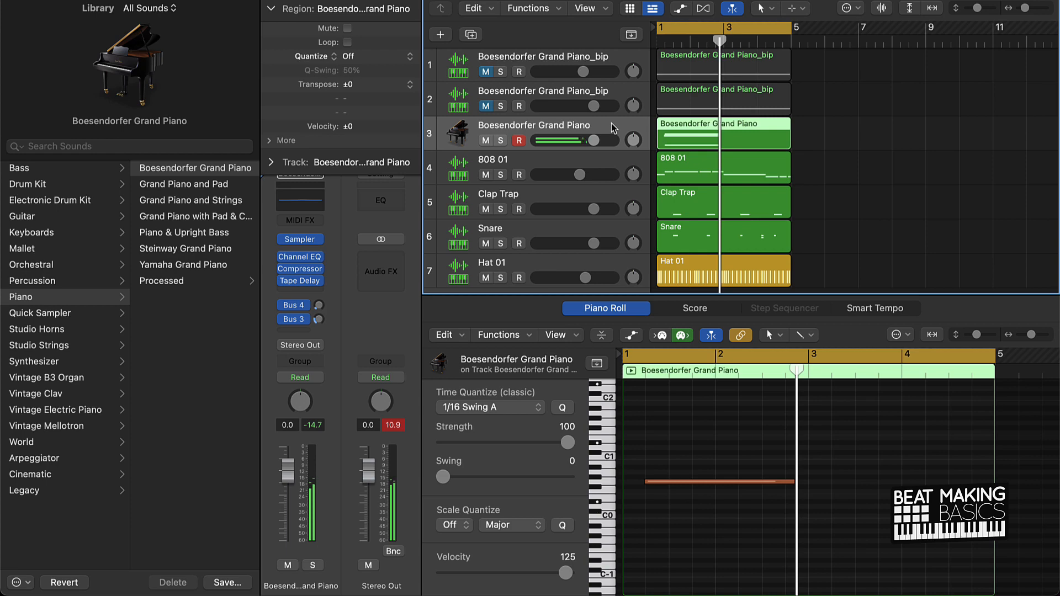
key("space")
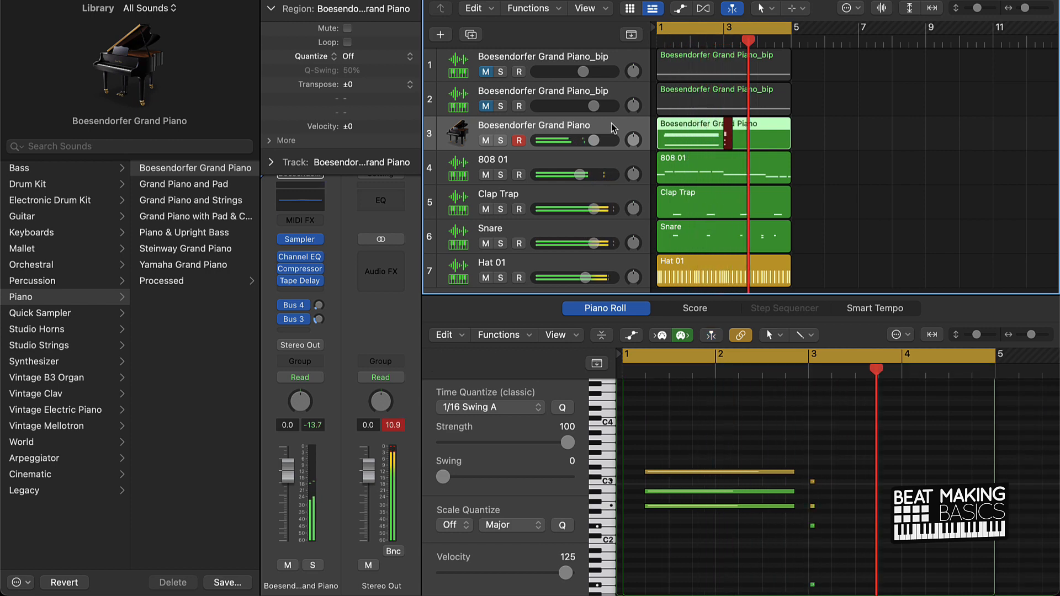
key("space")
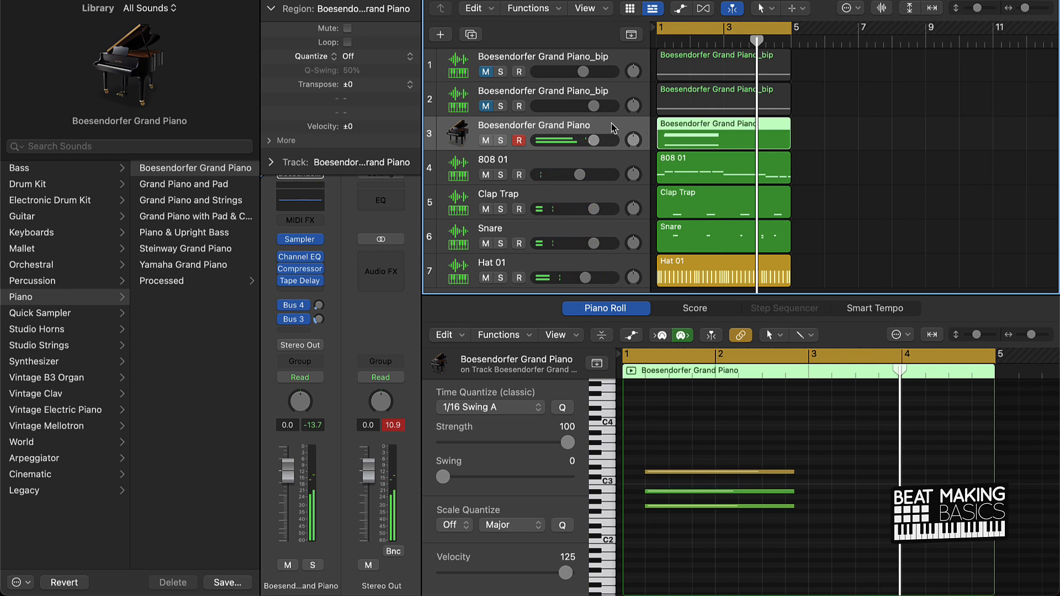
key("space")
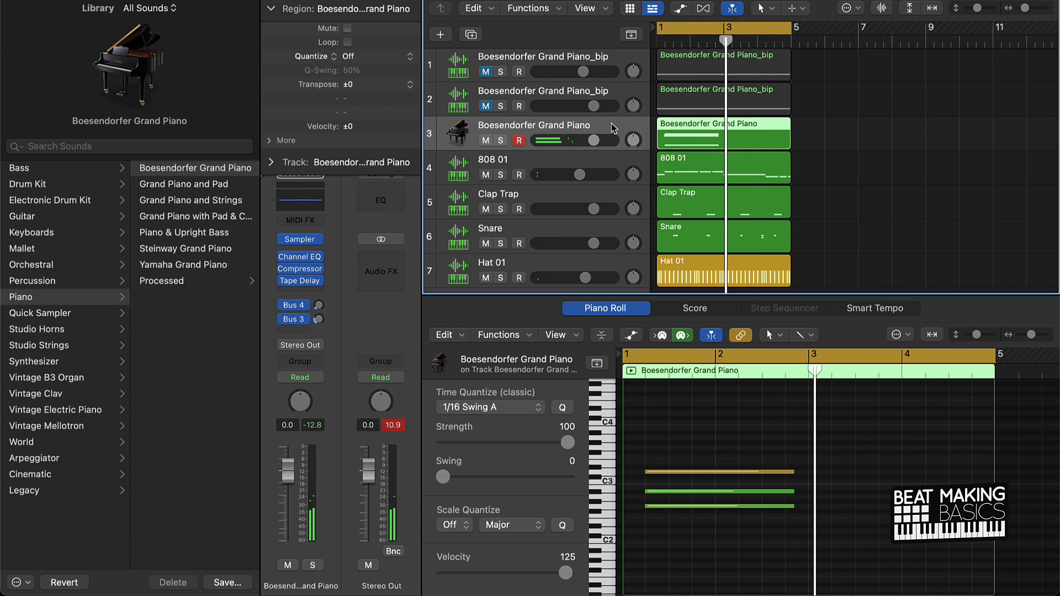
key("space")
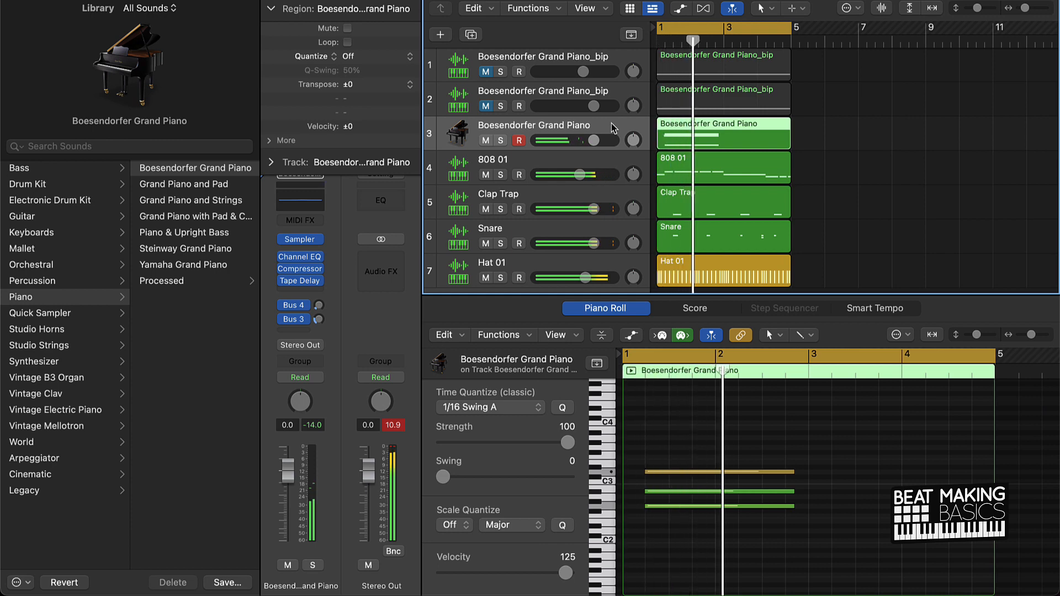
Step: Show the on-screen piano keyboard and duplicate the Boesendorfer Grand Piano track directly below the chord track
key("super+k")
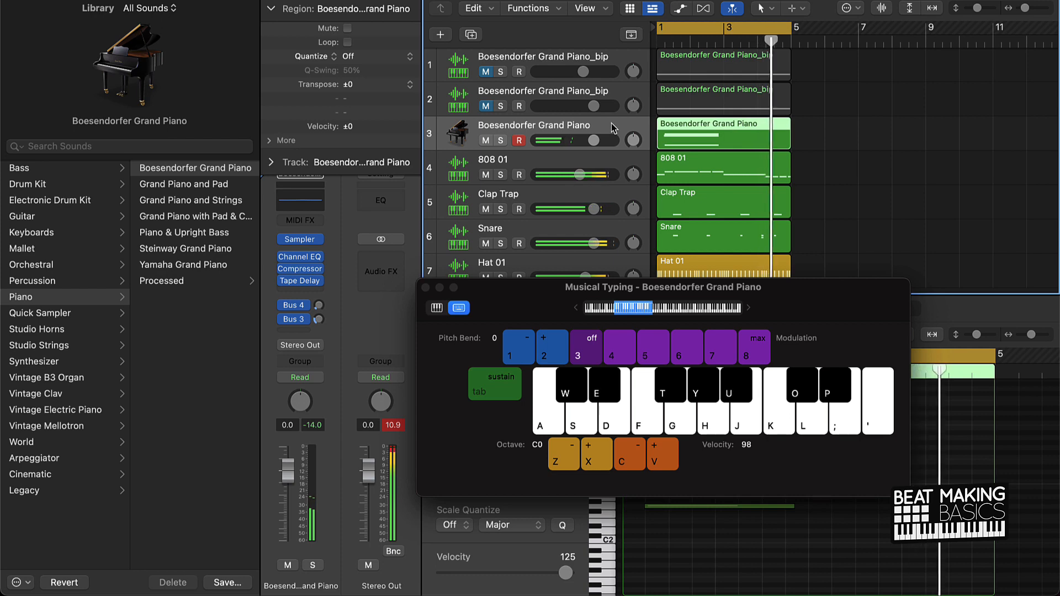
left_click(437, 310)
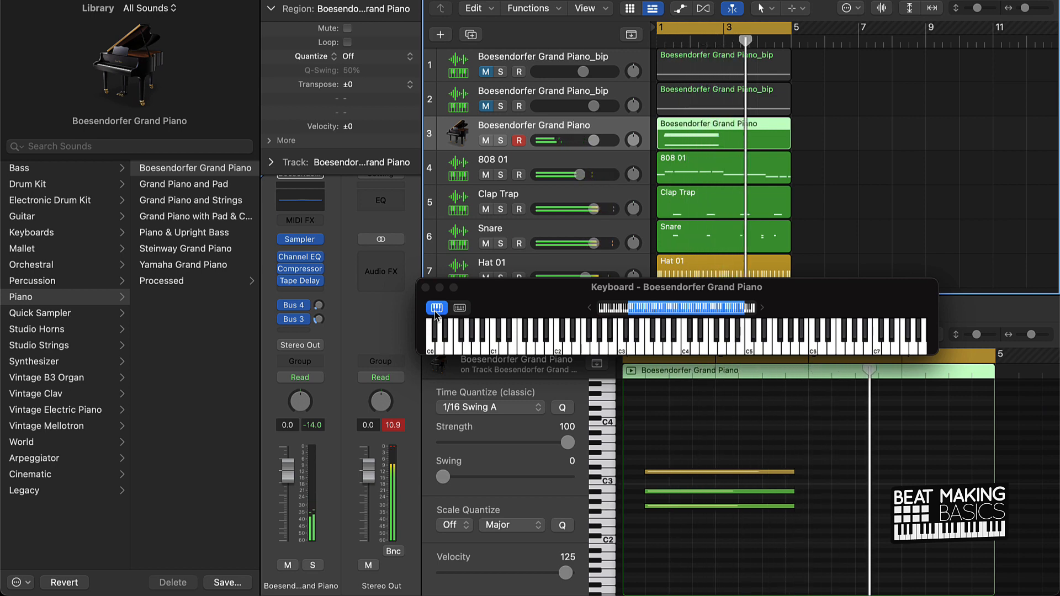
key("super+d")
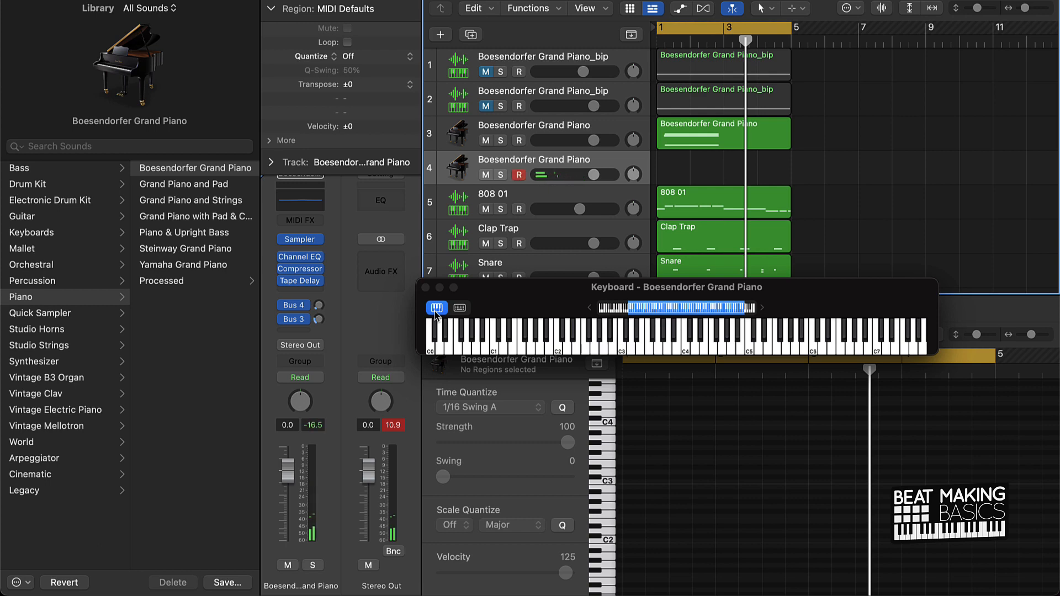
Step: Record a piano melody from bar 2 to bar 5 on the duplicated Boesendorfer Grand Piano track
key("r")
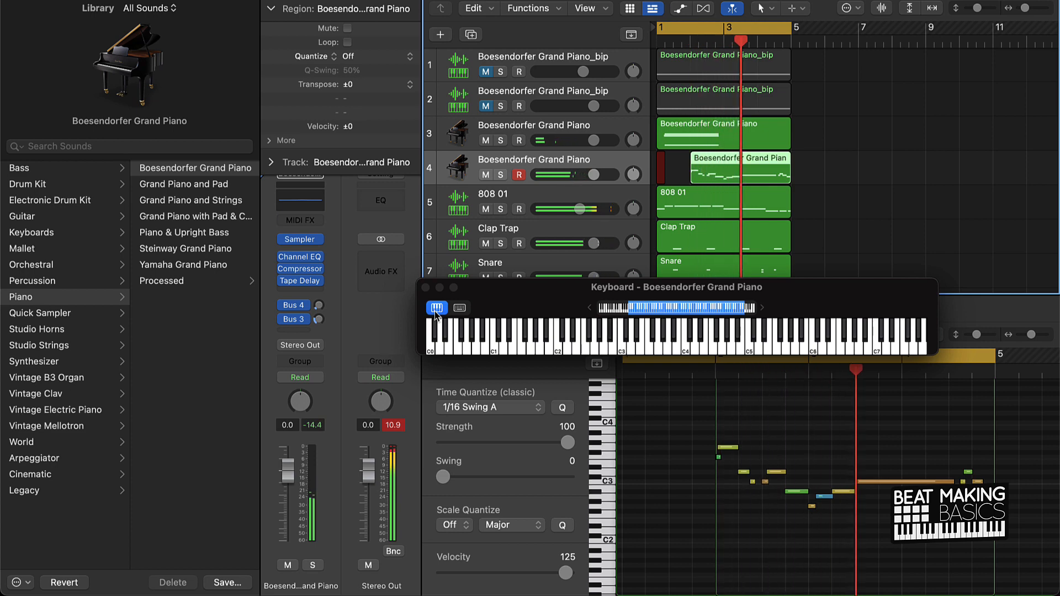
key("space")
key("space")
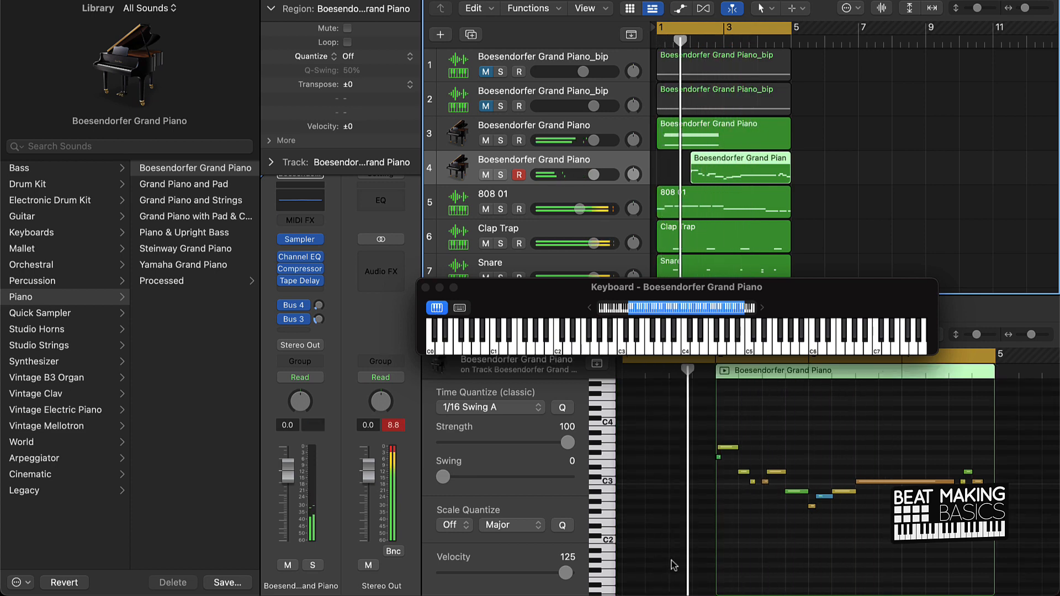
Step: Shorten the melody note just before the long C3 note and start the long note earlier in bar 3
scroll(879, 517, "up", 5)
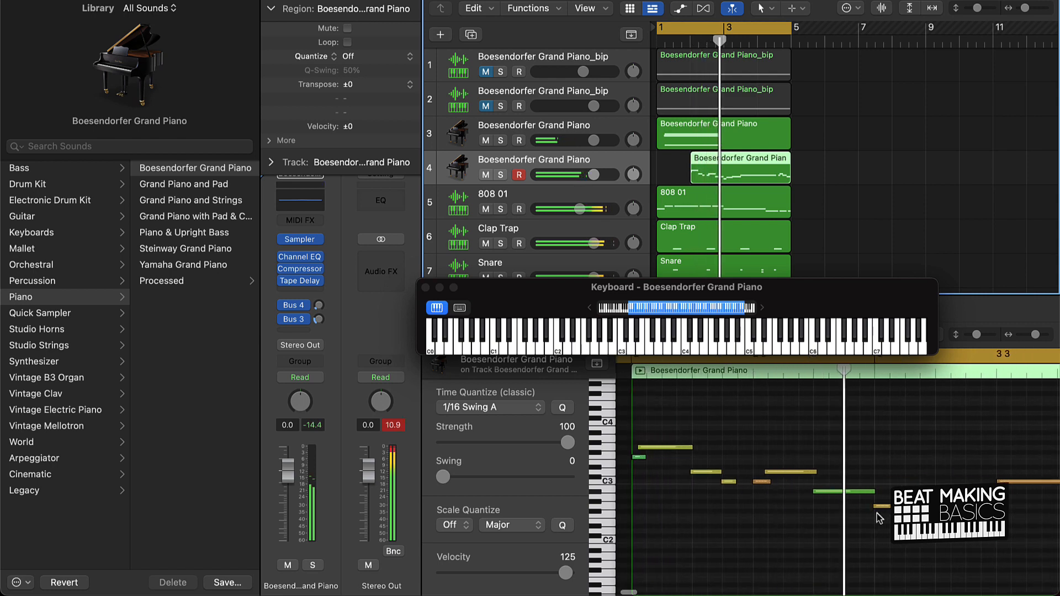
scroll(806, 496, "right", 3)
left_click(806, 502)
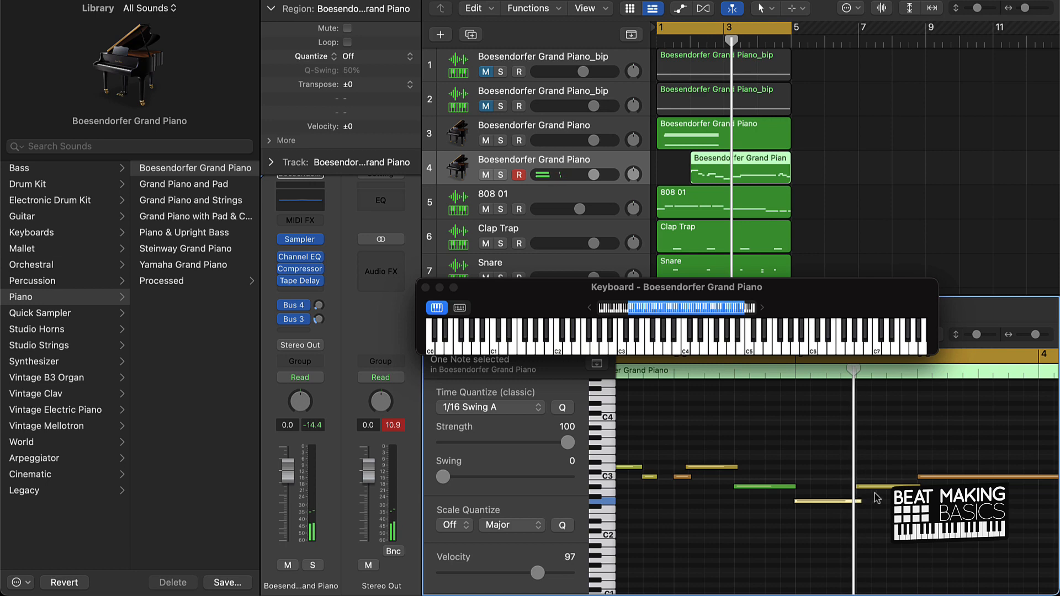
key("space")
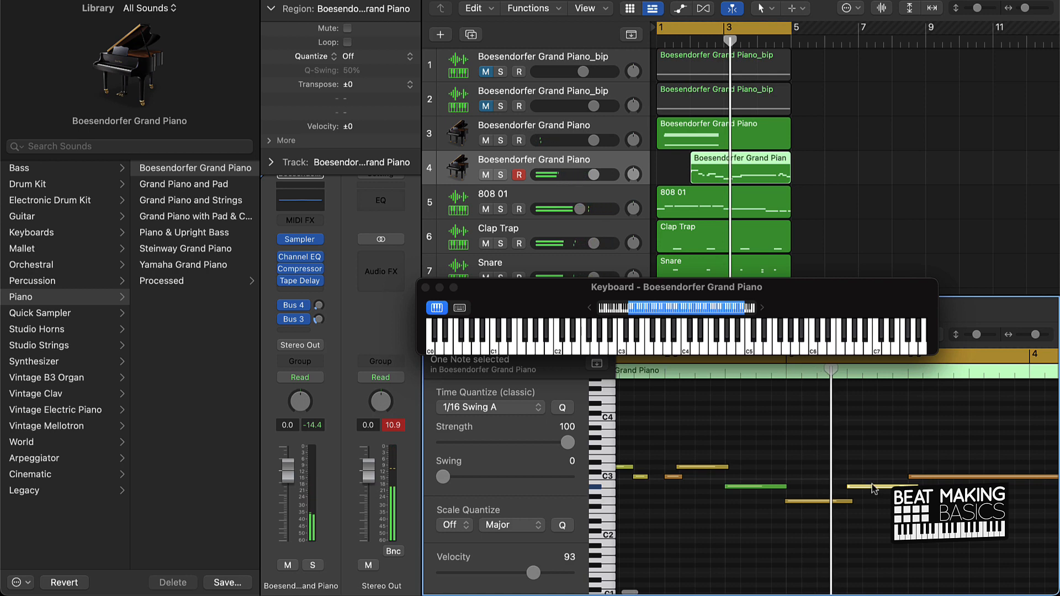
left_click_drag(864, 489, 867, 490)
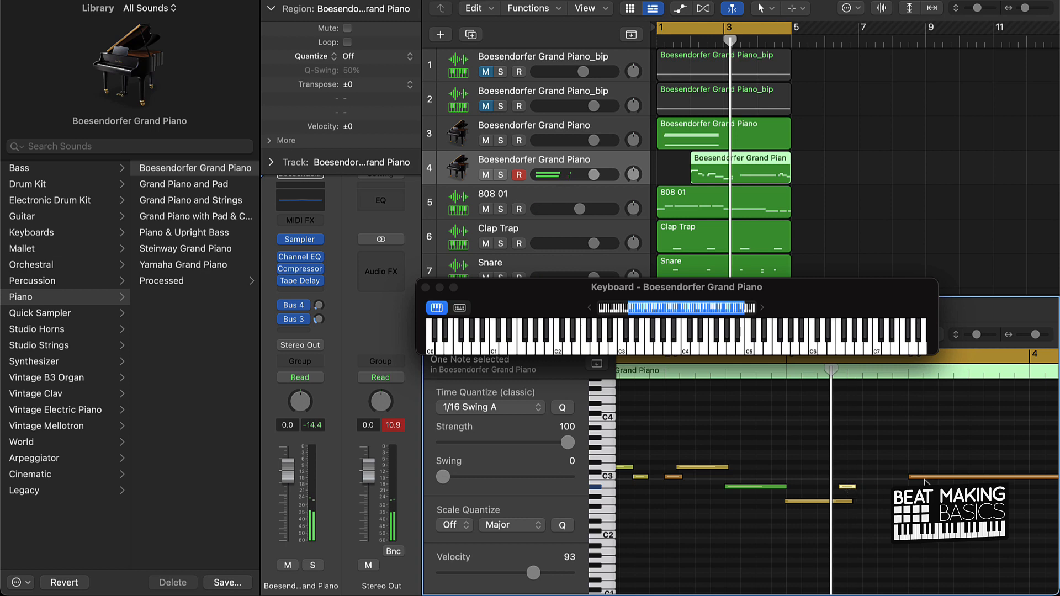
key("space")
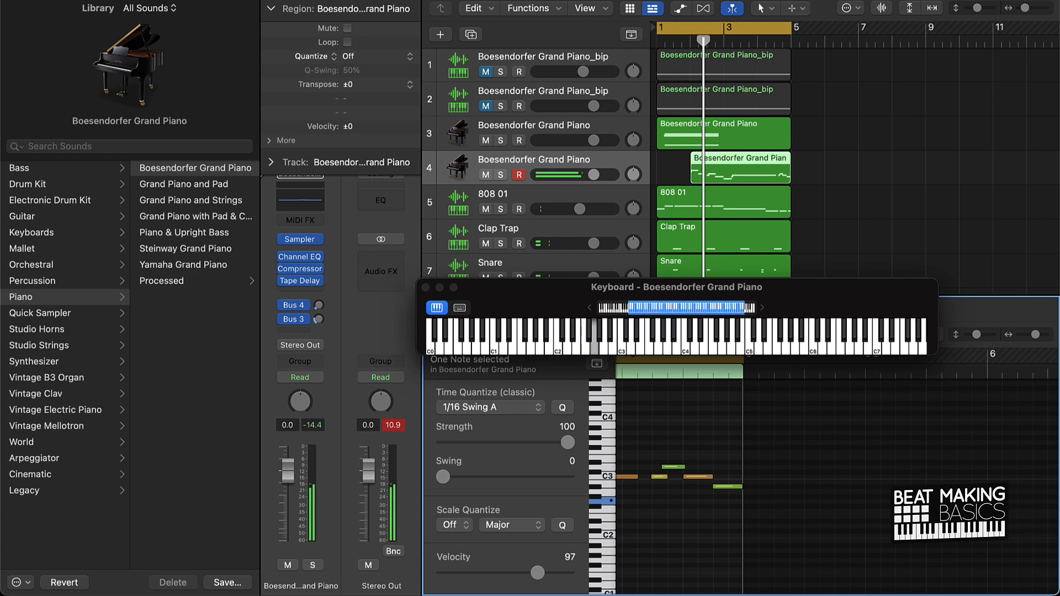
Step: Record opening melody notes from bar 1 on the duplicated piano track, so its region fills the four-bar cycle
key("space")
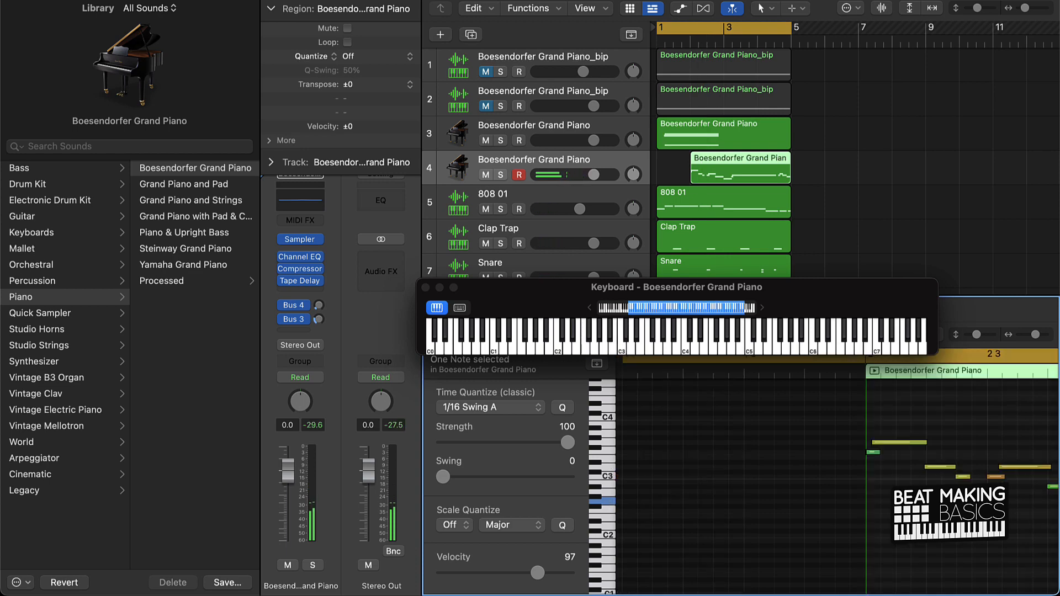
key("r")
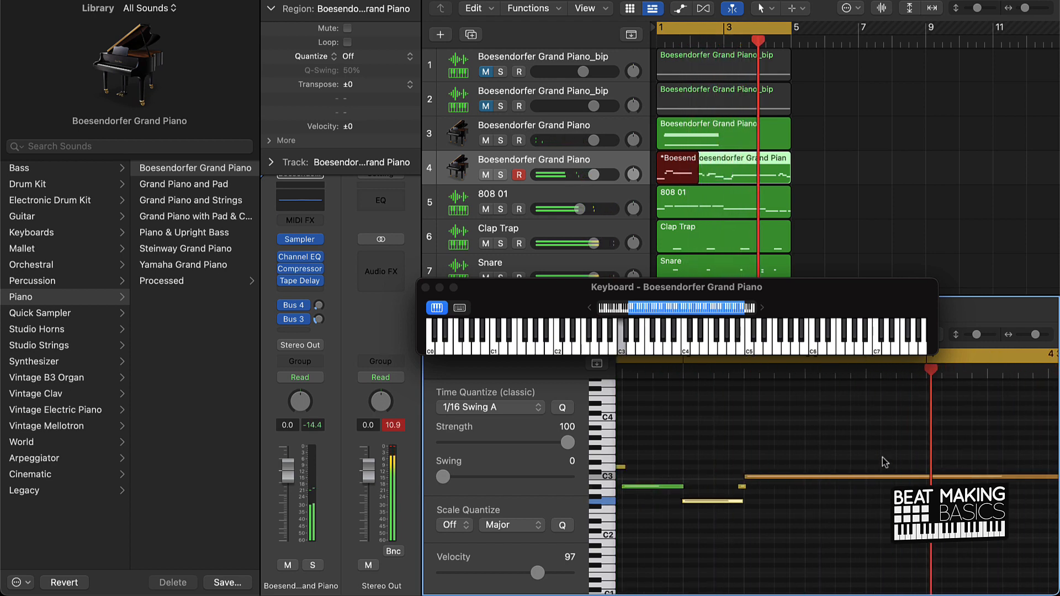
left_click(821, 225)
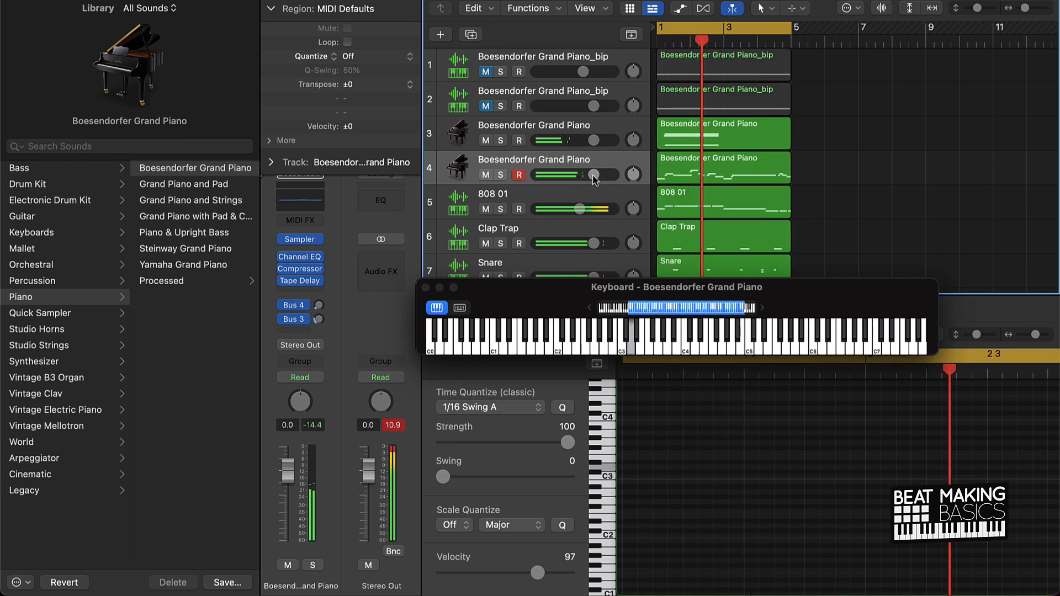
Step: Lower the melody piano track's volume to -0.9 dB and move the long note leading into bar 2 down two semitones
left_click_drag(594, 175, 591, 175)
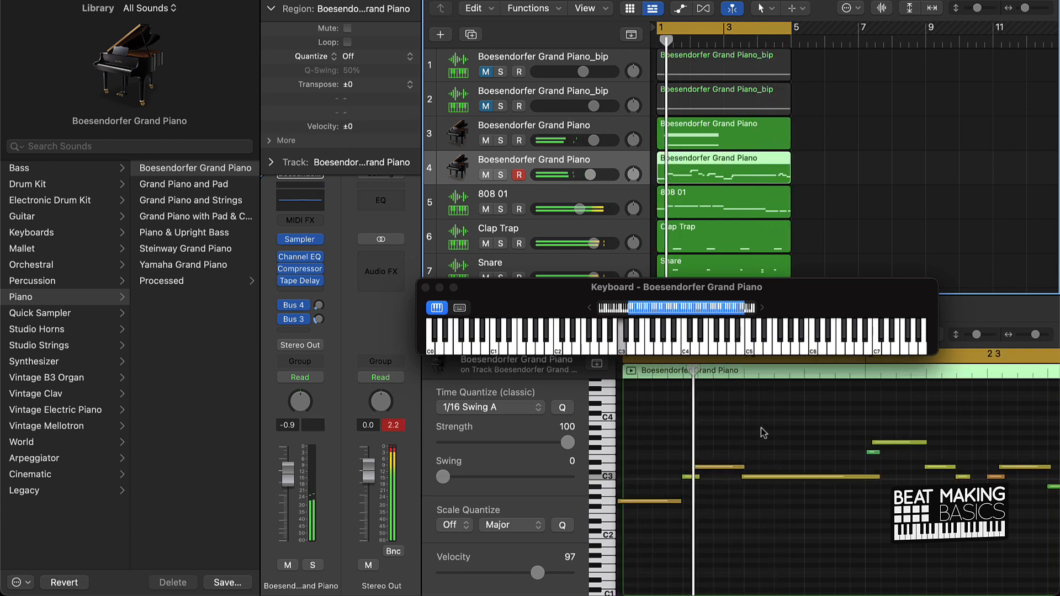
left_click_drag(789, 479, 789, 492)
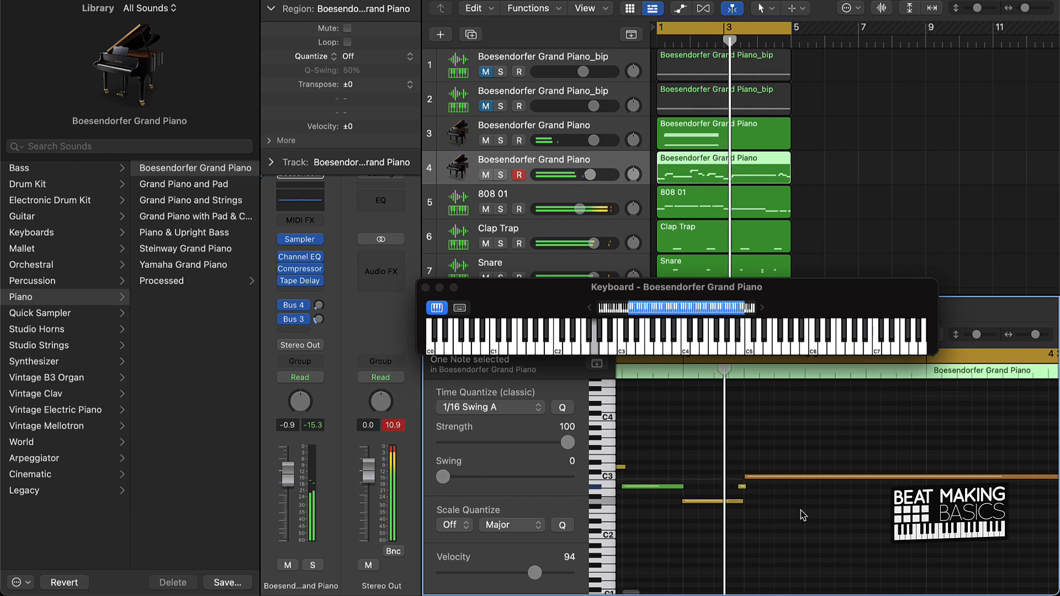
left_click(426, 287)
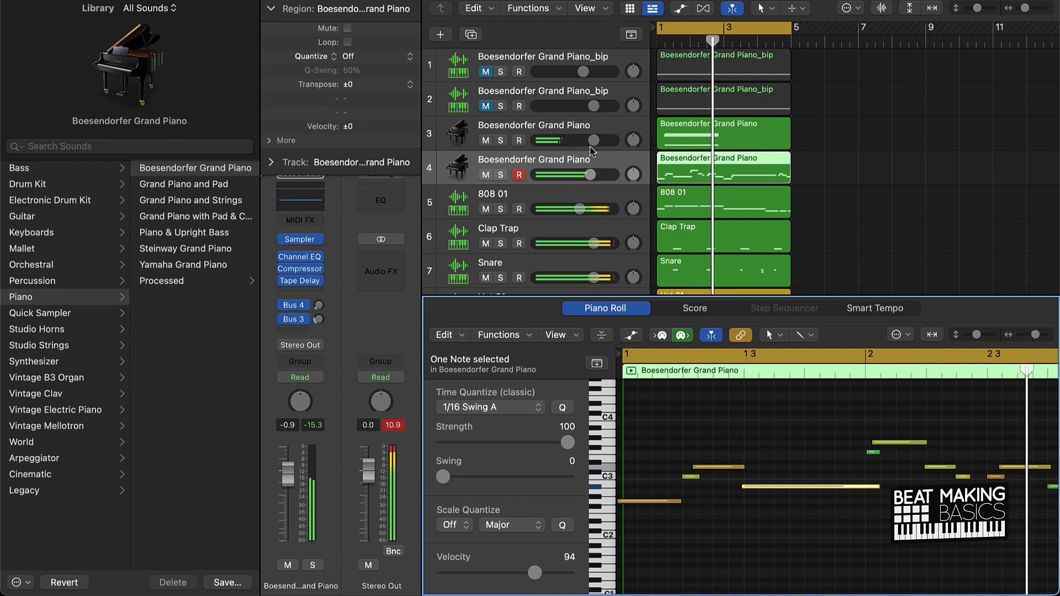
Step: Raise the chord piano track's volume to 1.0 dB and record a three-note chord in bar 3 of its region
left_click_drag(594, 141, 596, 141)
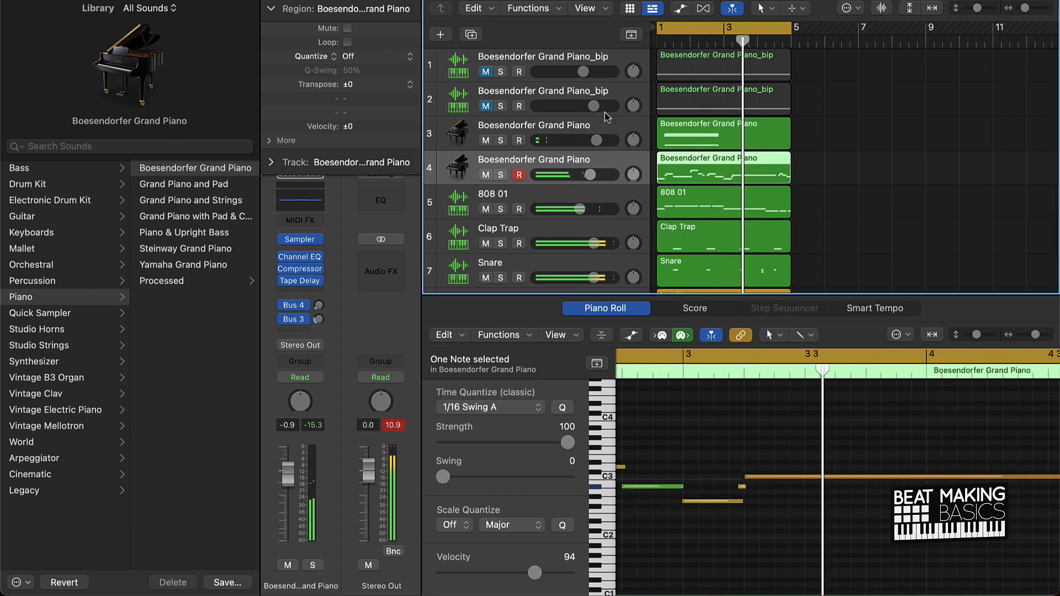
left_click(594, 126)
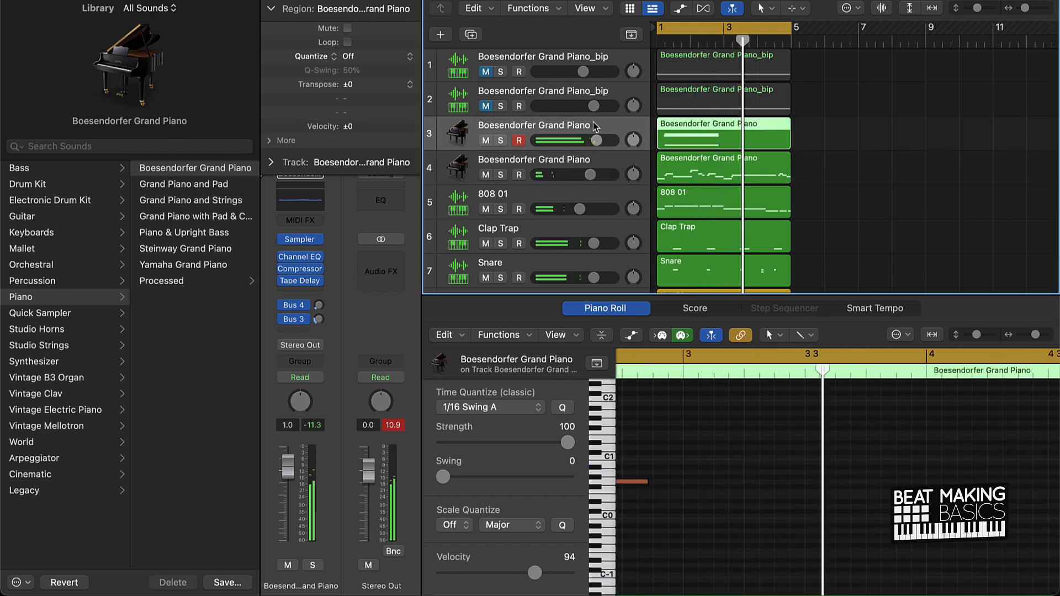
key("space")
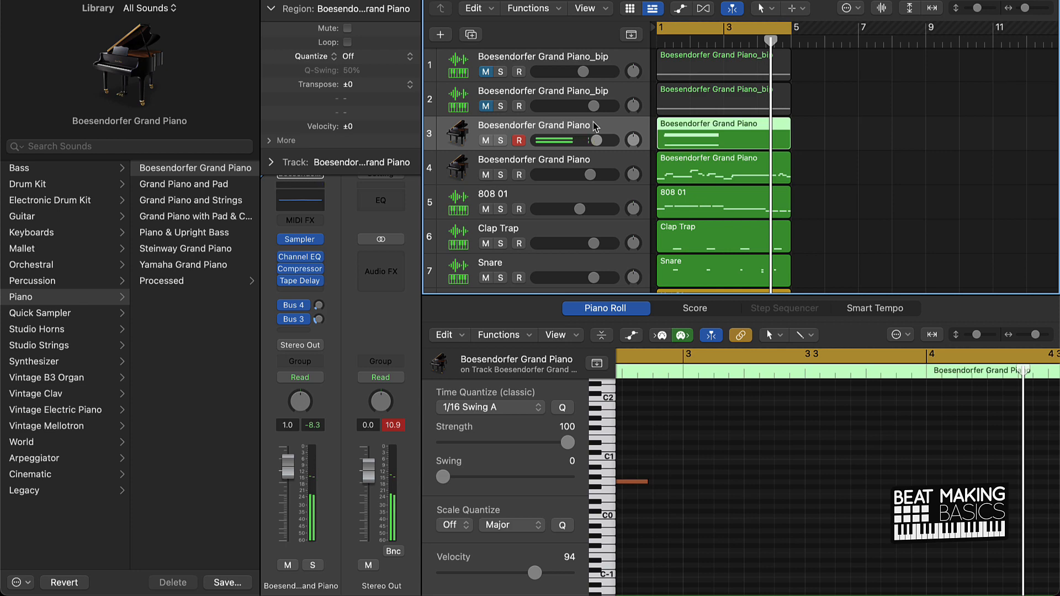
key("r")
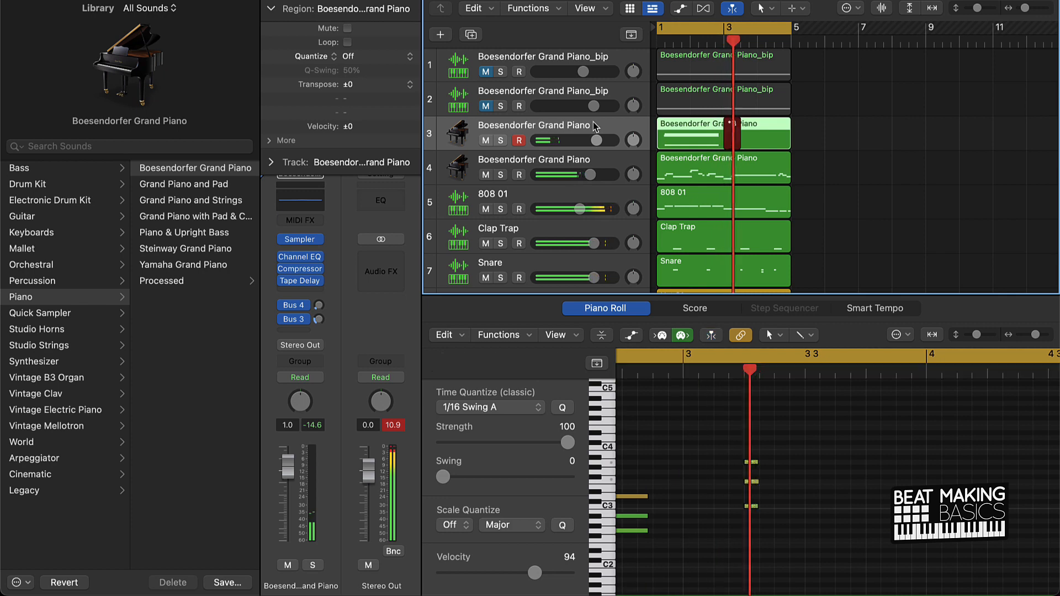
key("space")
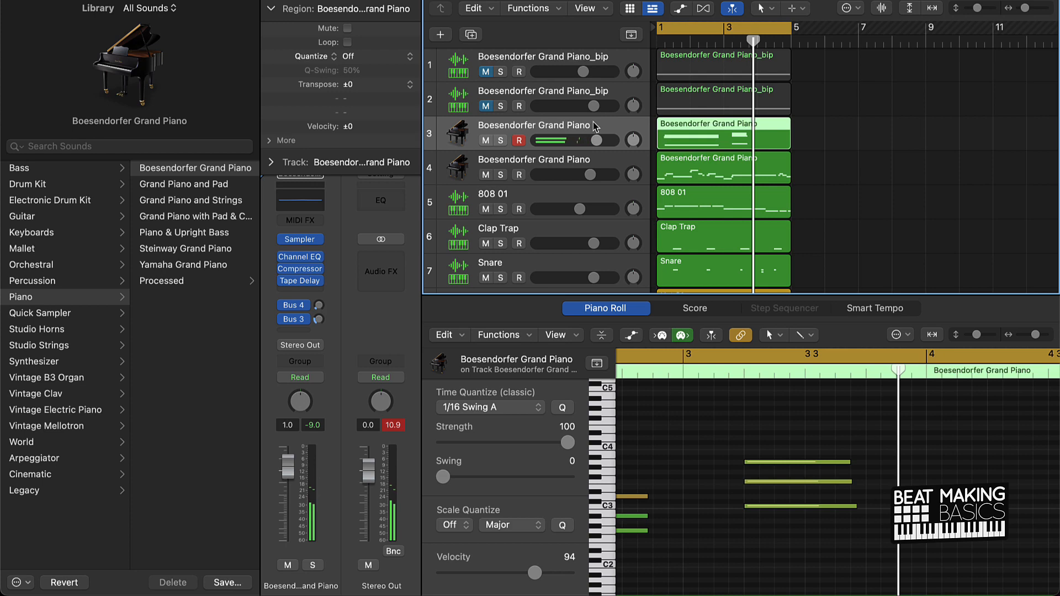
Step: Undo the chord recorded in bar 3 and record new three-note chords in bars 3 and 4 of the chord piano region
key("super+z")
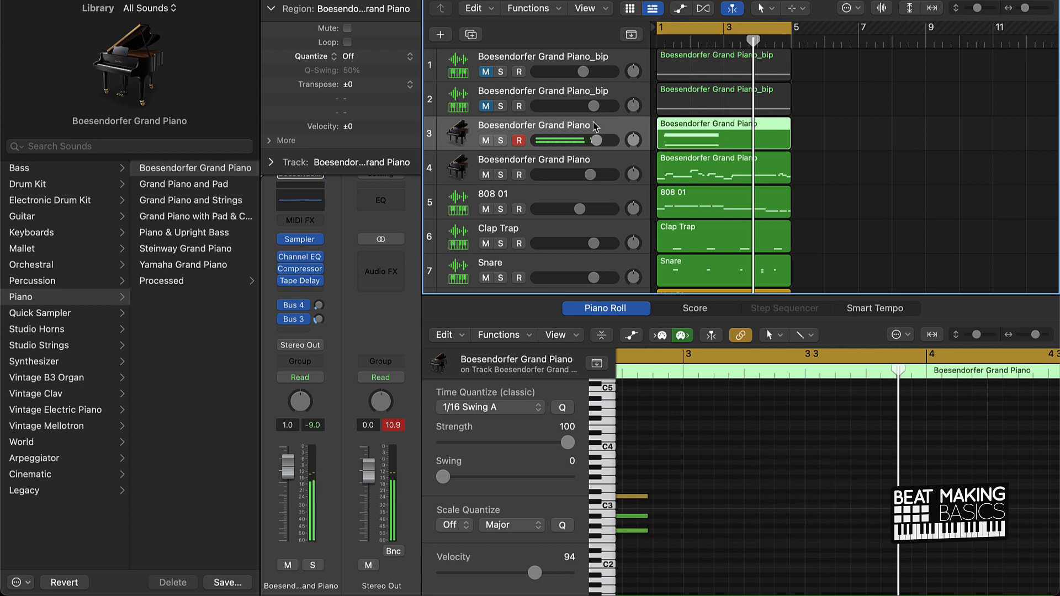
key("Return")
key("space")
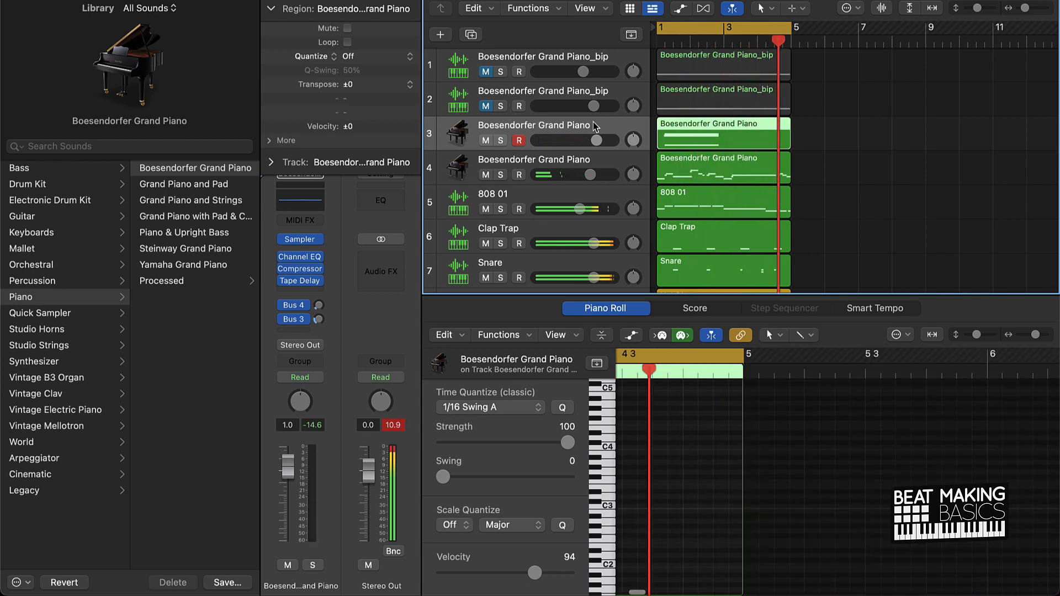
key("space")
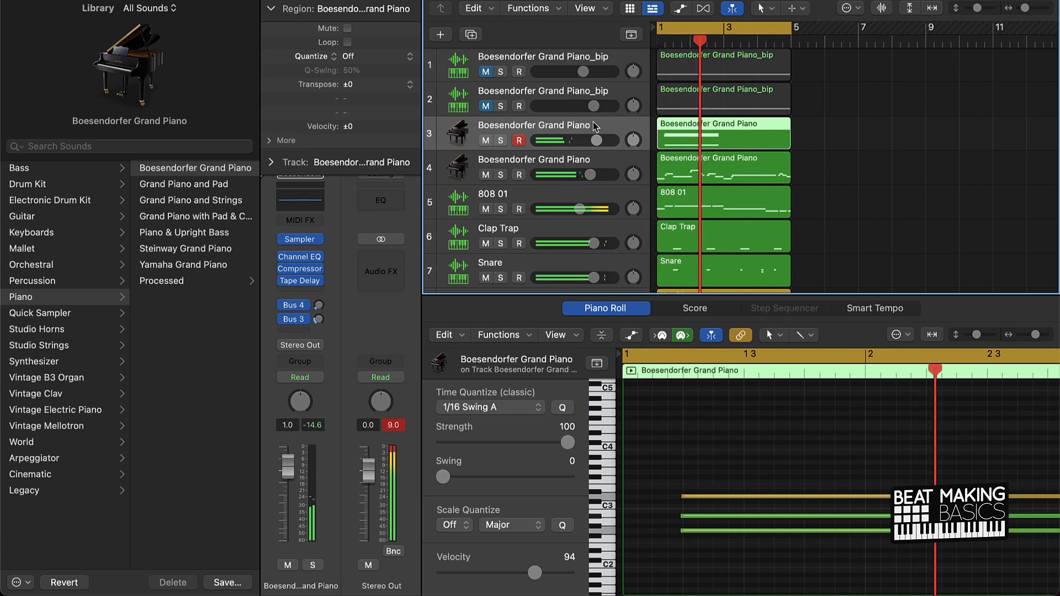
key("r")
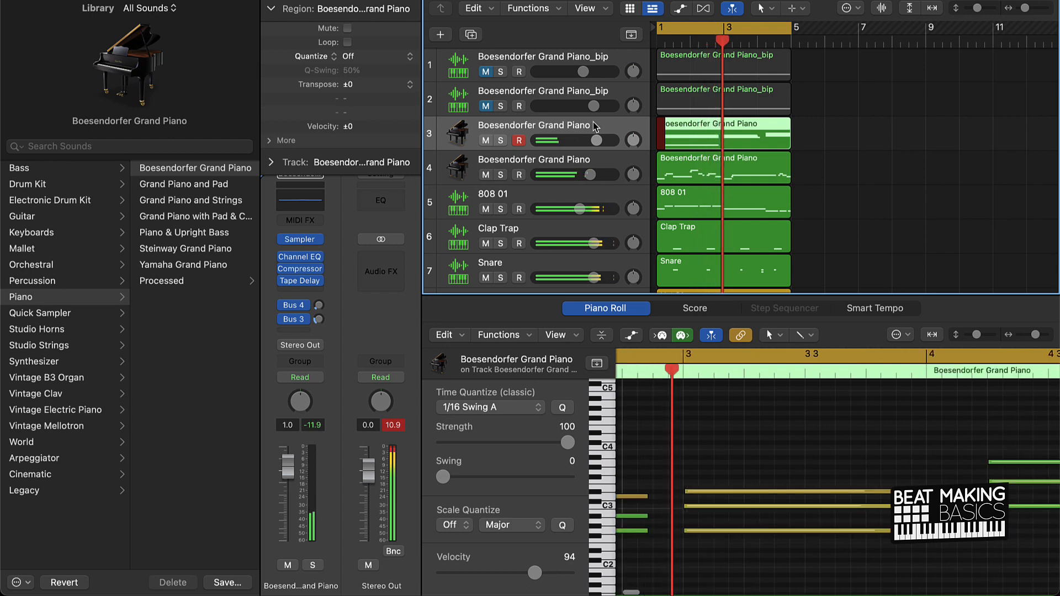
key("space")
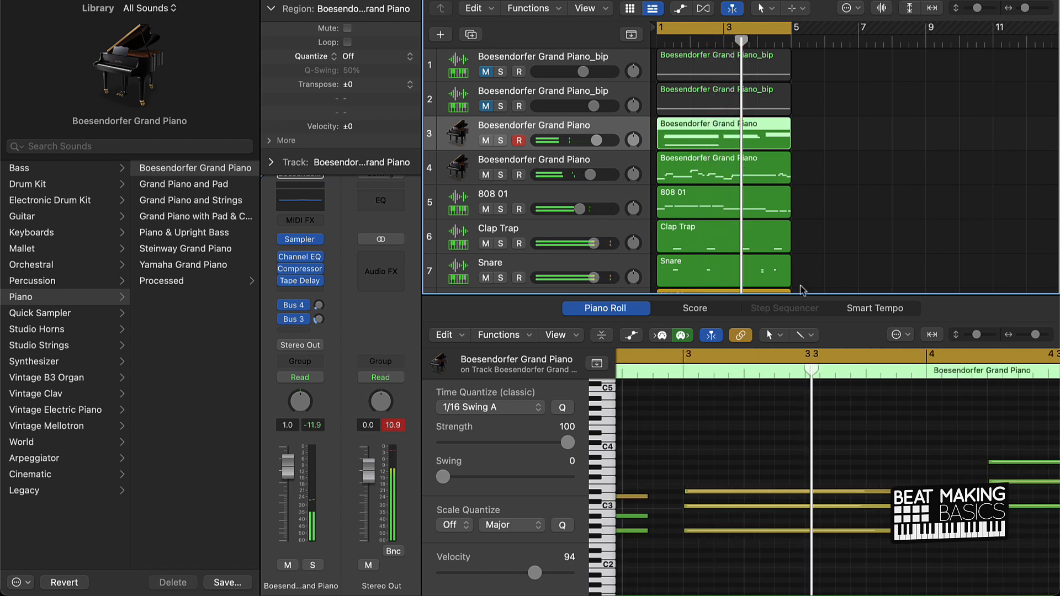
Step: Trim the start of the three-note chord in bar 4 to about beat 3, keeping its end at the region's end
left_click_drag(695, 472, 702, 558)
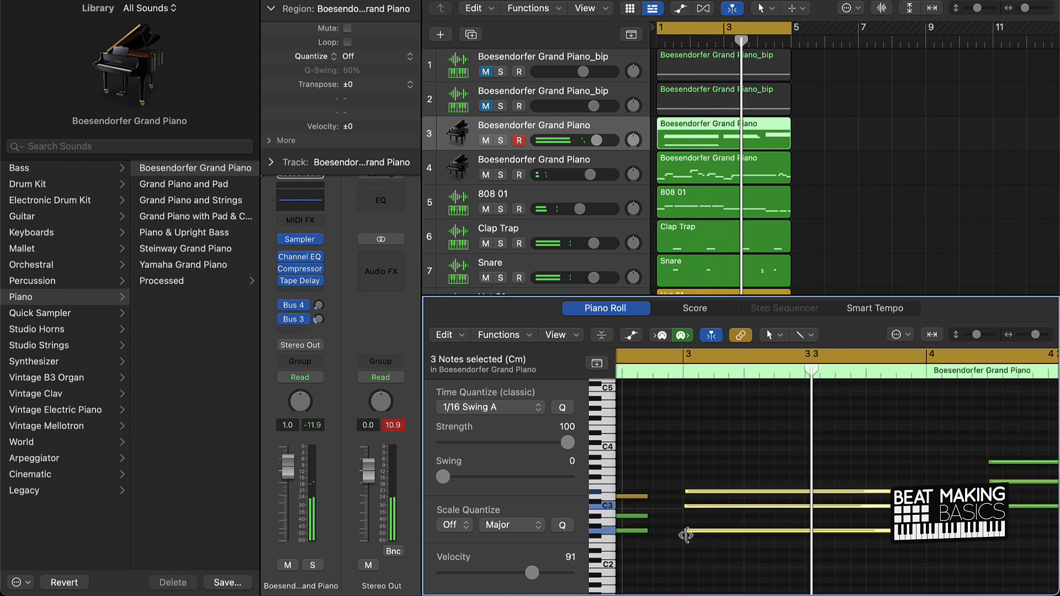
key("Return")
key("space")
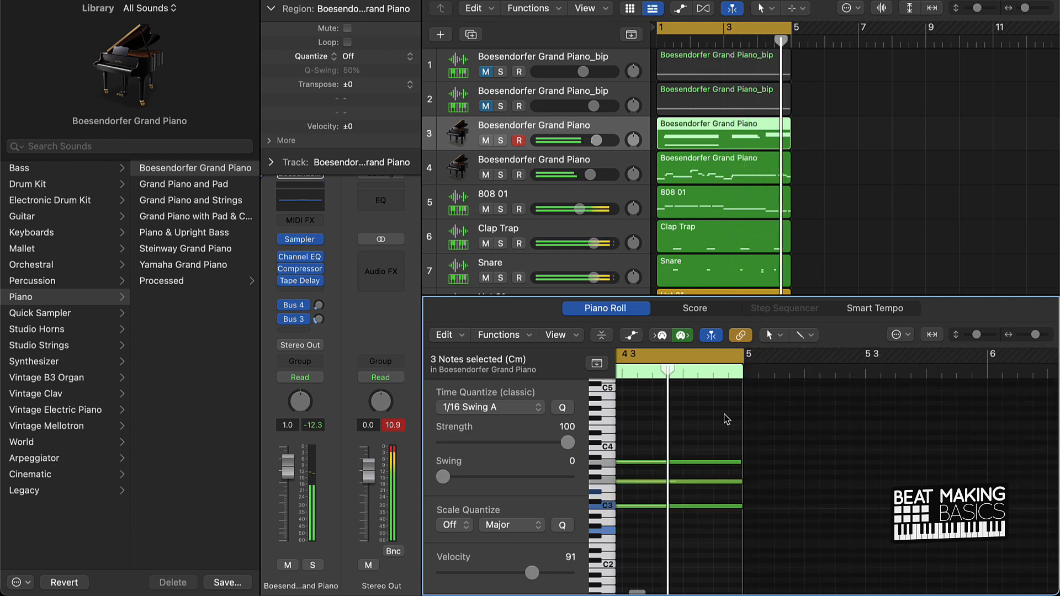
left_click_drag(731, 444, 746, 510)
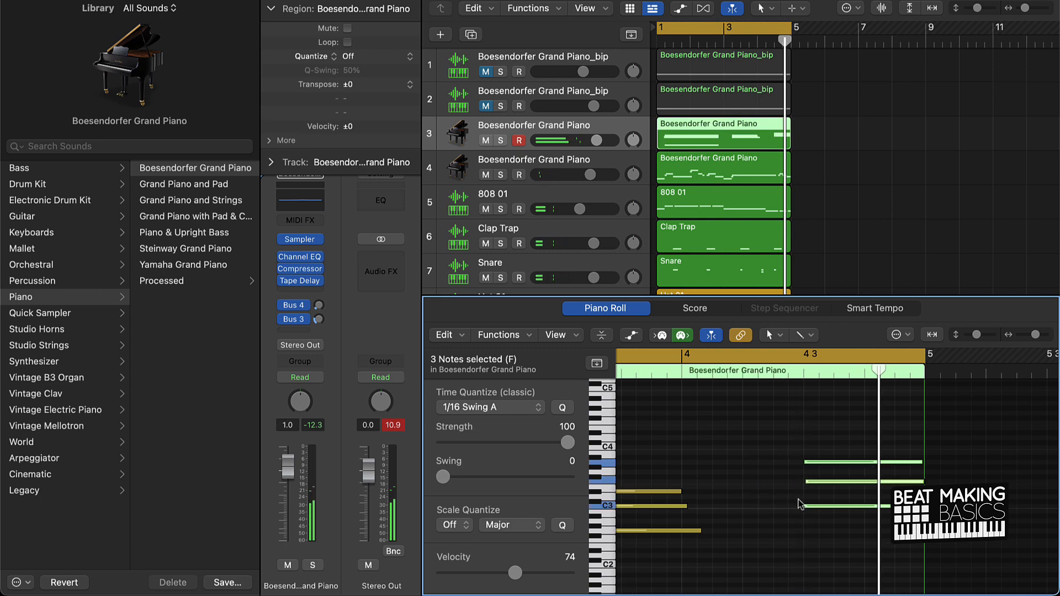
left_click(765, 433)
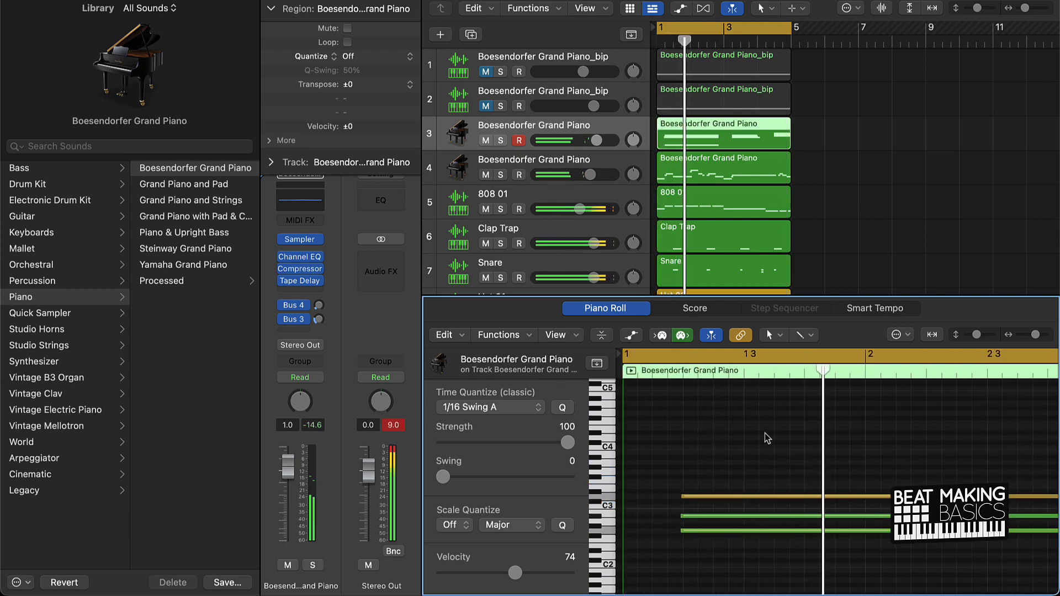
Step: Try the Yamaha Grand Piano patch on the chord piano track and undo the patch change
key("super+z")
key("Return")
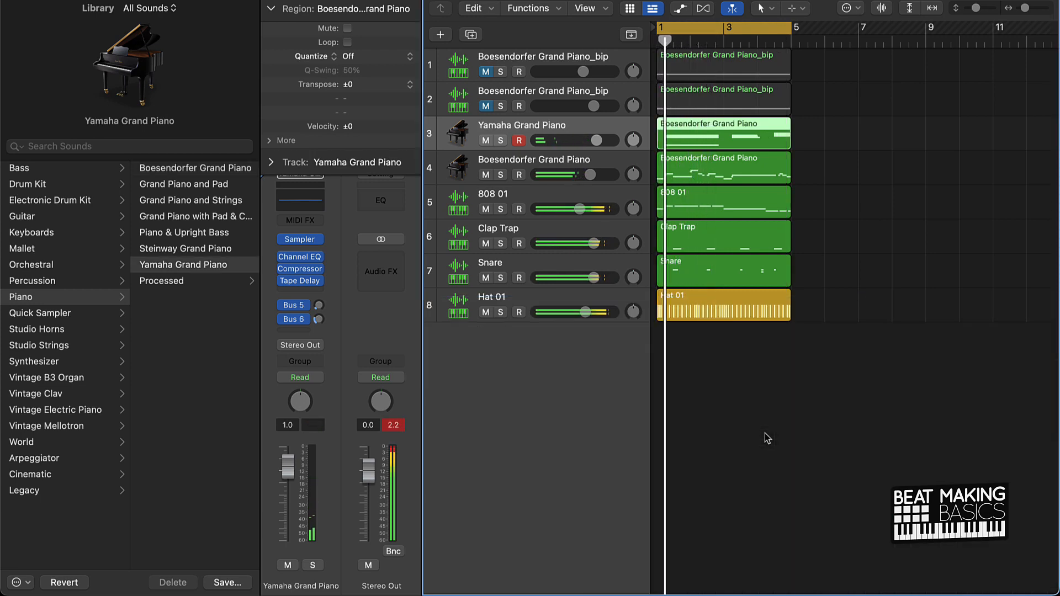
key("super+z")
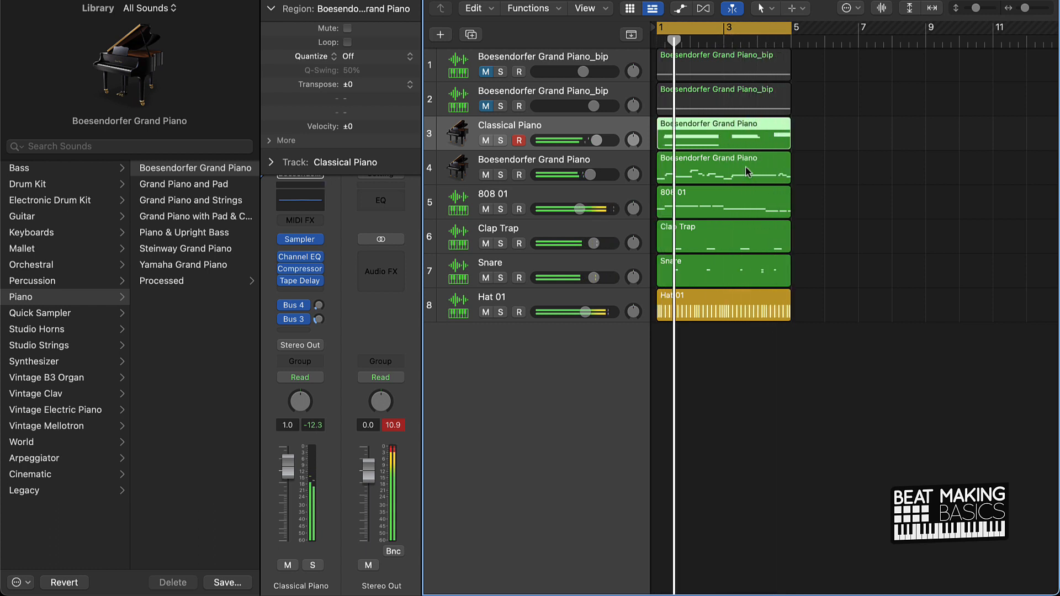
Step: Lower the long 808 note starting at bar 3 by two semitones and play from there
key("p")
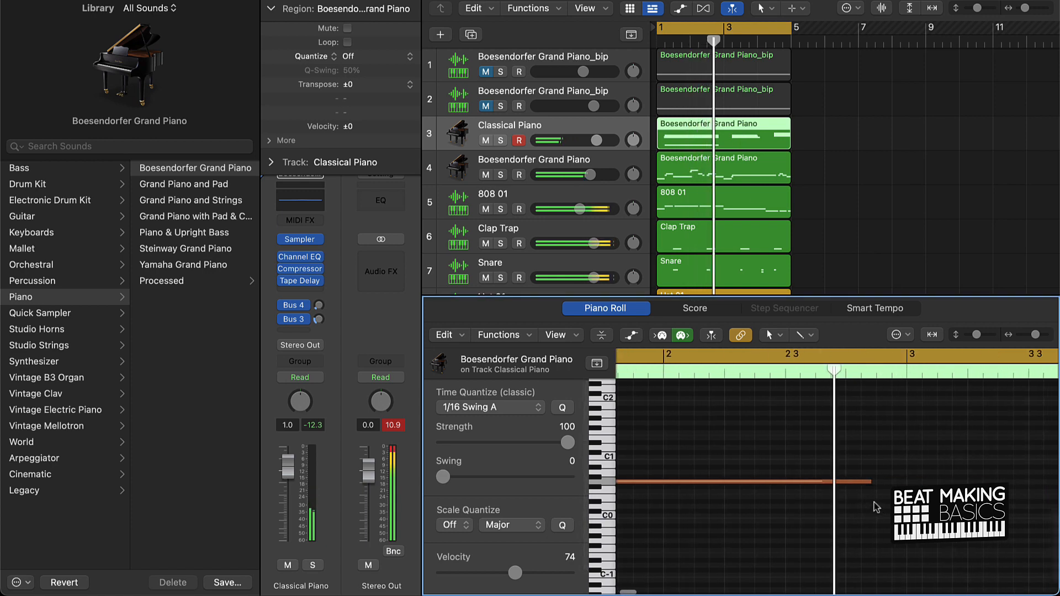
scroll(877, 506, "right", 4)
scroll(839, 505, "left", 5)
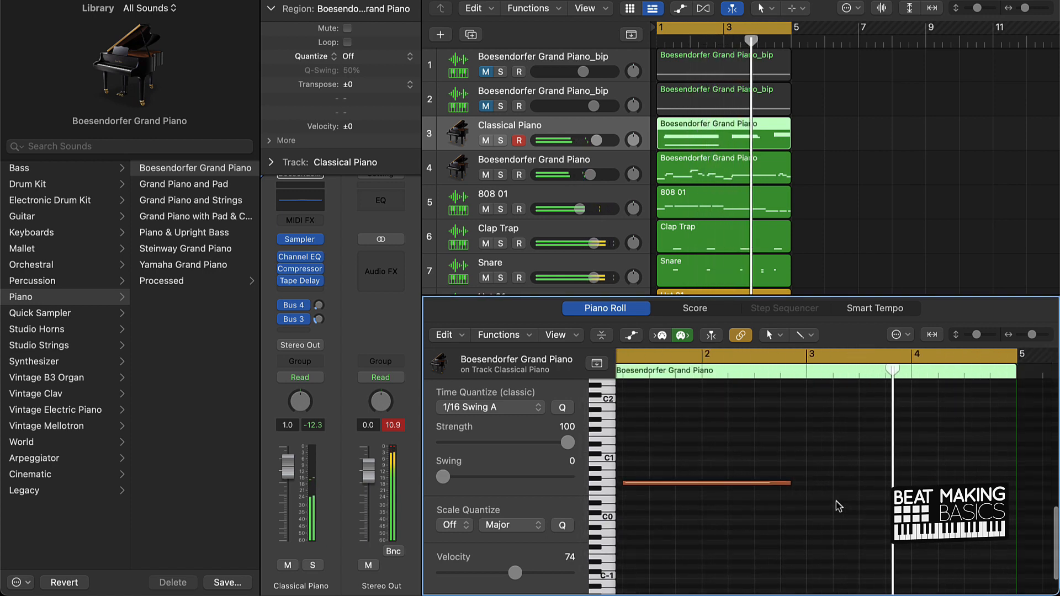
left_click(715, 163)
left_click(699, 212)
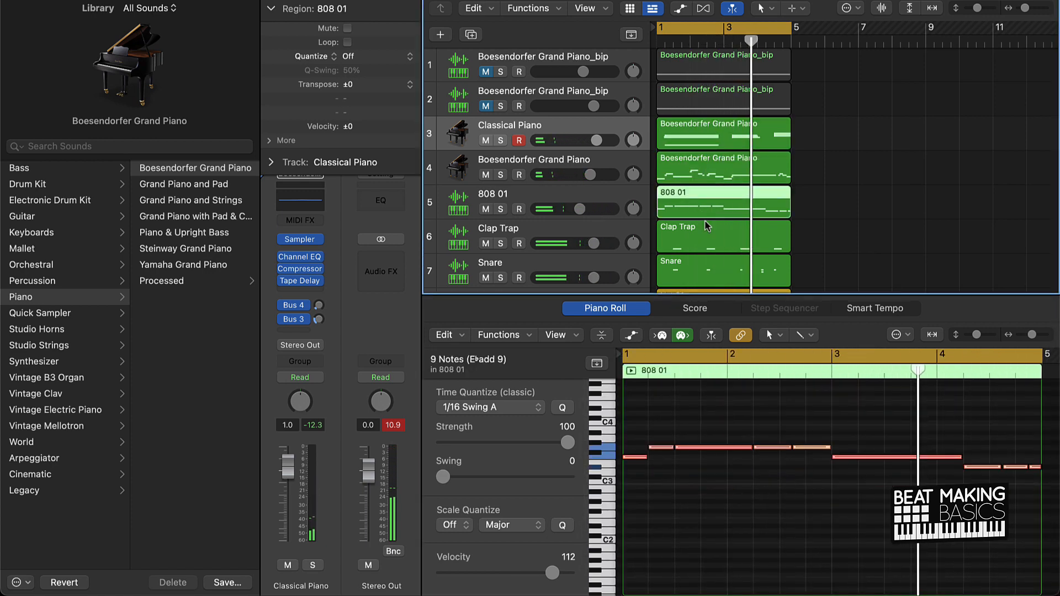
left_click(868, 458)
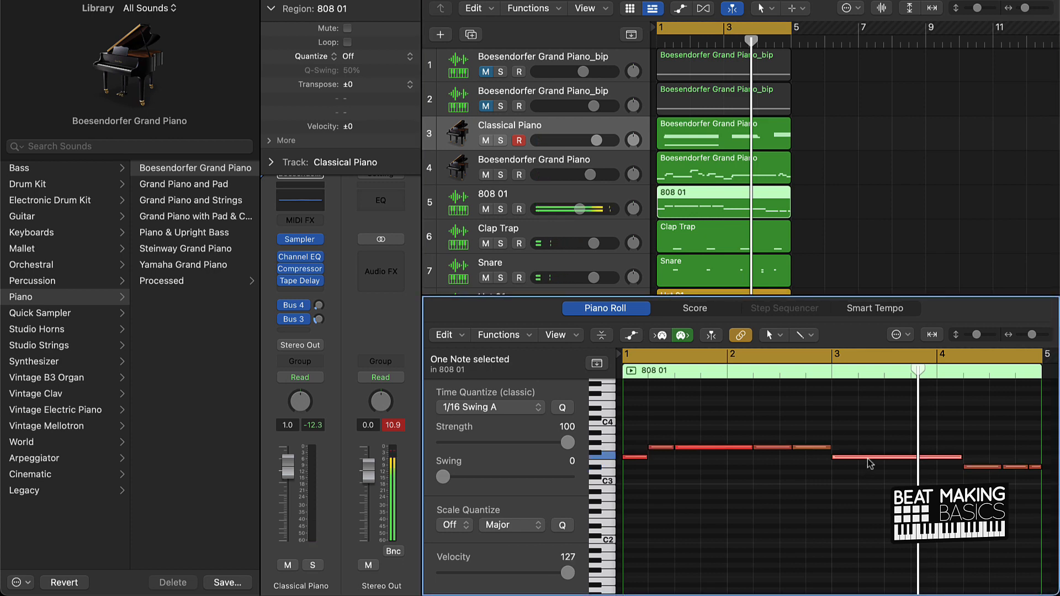
left_click_drag(868, 464, 869, 471)
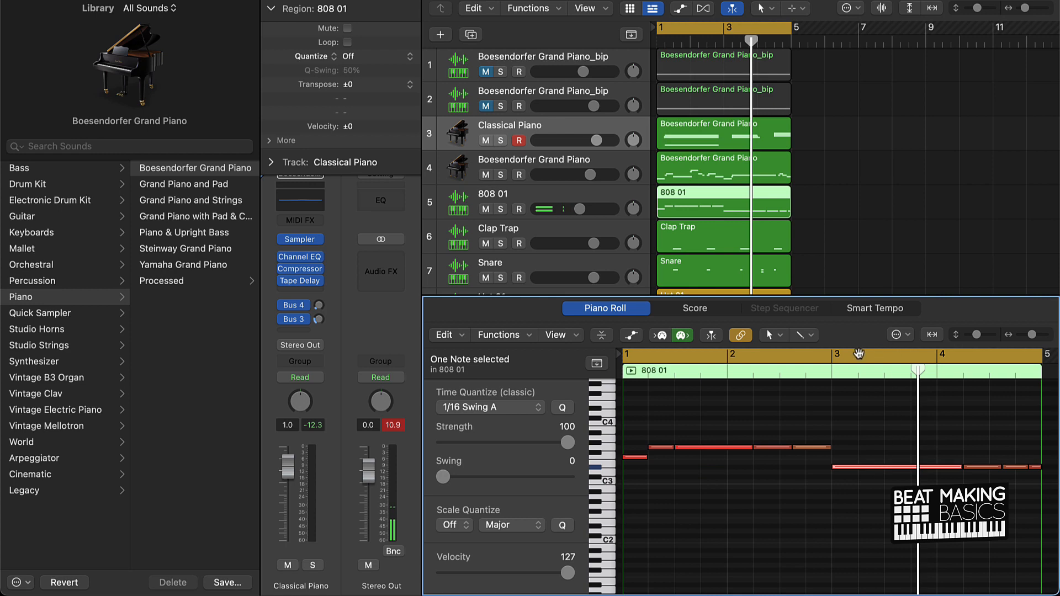
left_click(824, 366)
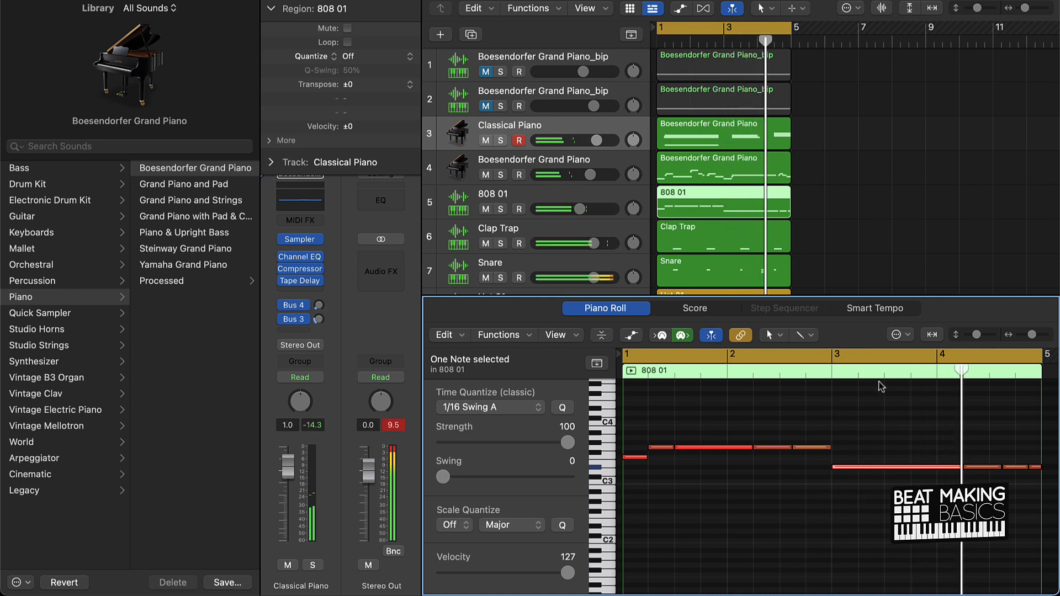
Step: Raise the last two notes of bar 4 and the first note of bar 1 in the 808 region by two semitones
scroll(1021, 515, "right", 3)
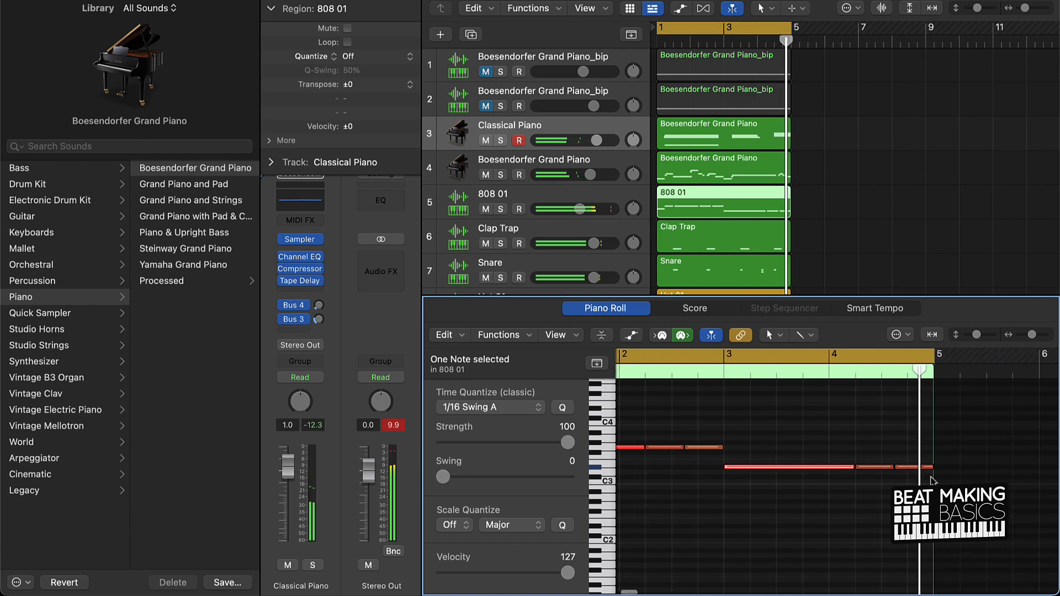
left_click_drag(906, 466, 928, 459)
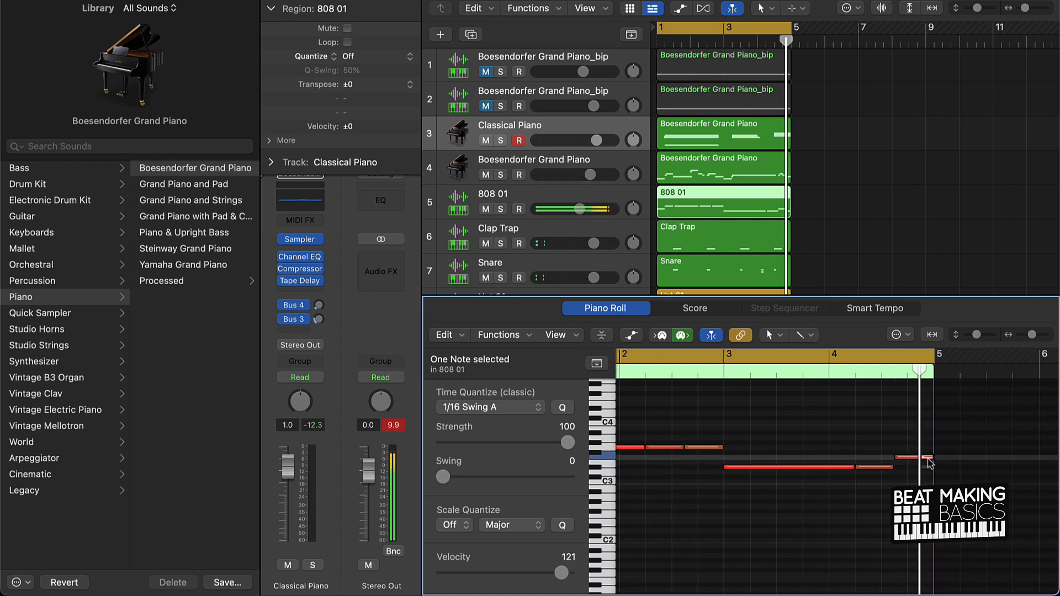
left_click(907, 479)
key("Return")
key("space")
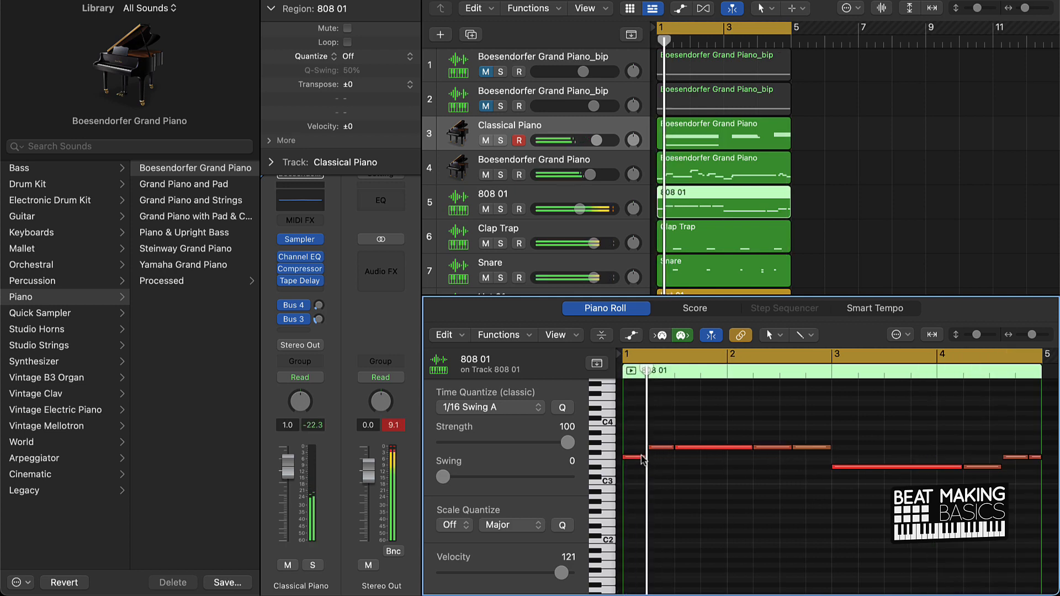
left_click_drag(639, 461, 639, 447)
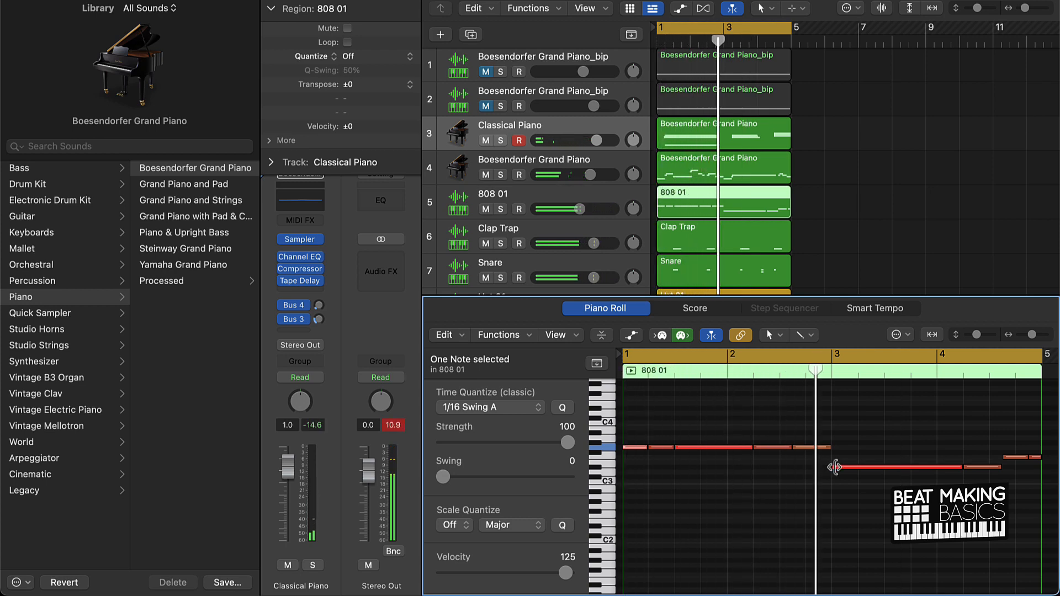
Step: Split the last 808 note of bar 2 at the playhead and lower its second part by two semitones
scroll(819, 459, "up", 1)
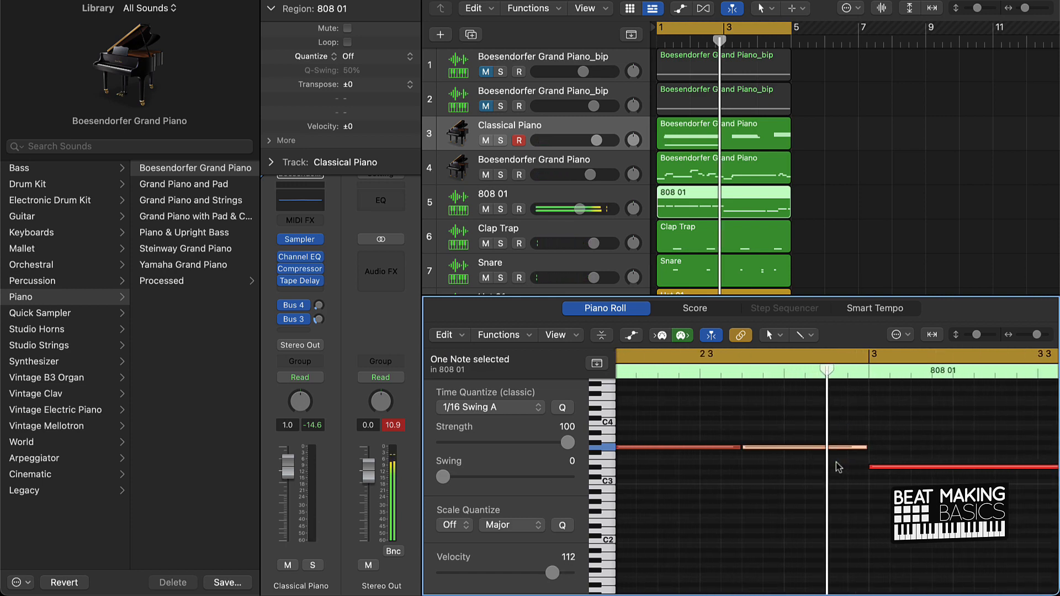
left_click_drag(841, 448, 841, 459)
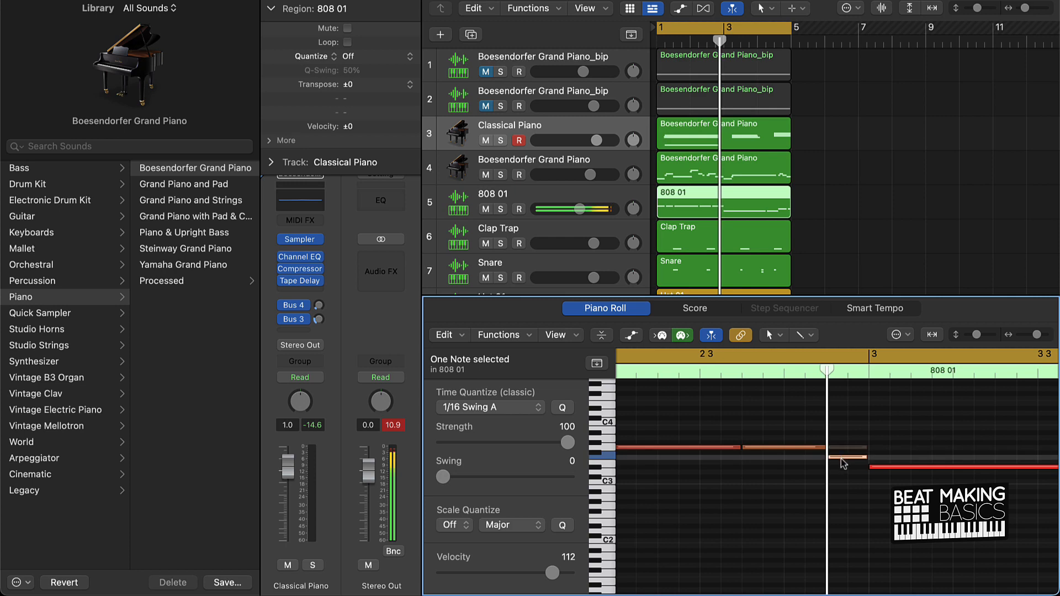
key("space")
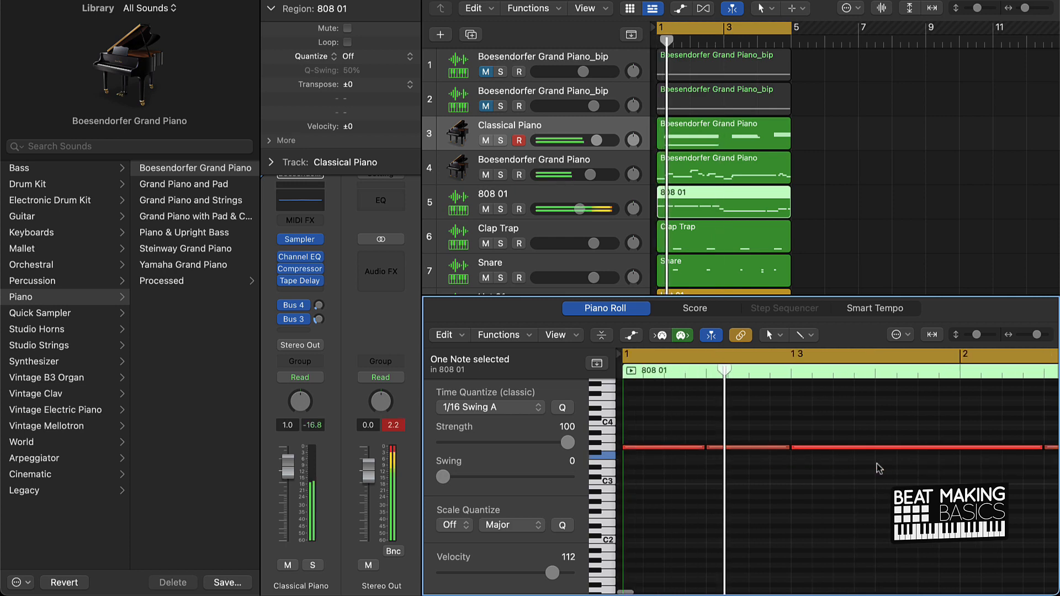
left_click(874, 479)
scroll(876, 475, "down", 2)
scroll(876, 473, "down", 2)
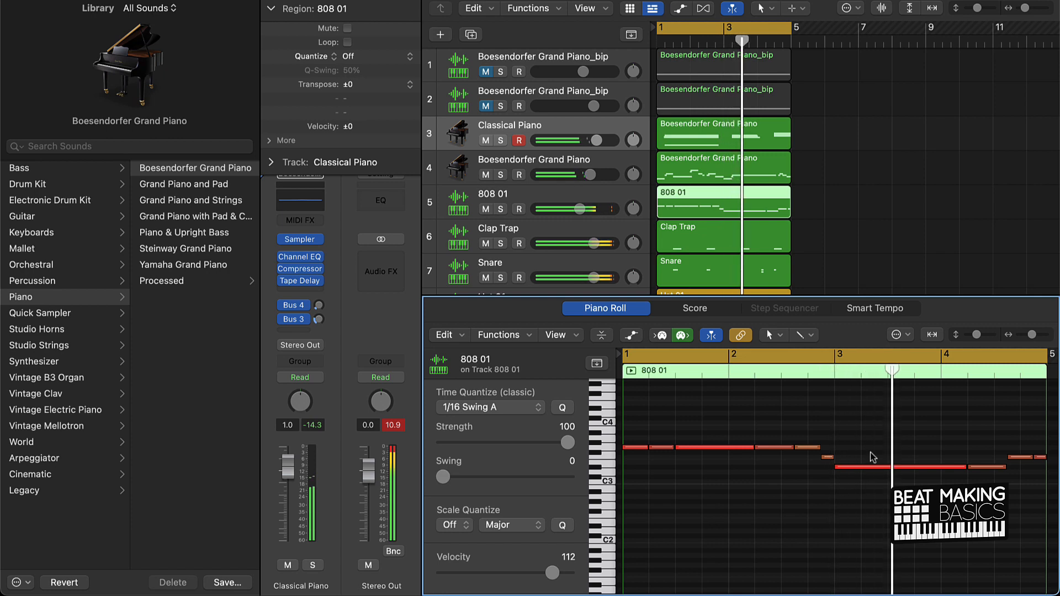
Step: Split the long 808 note in bar 3 at the playhead near beat 2 and play the loop
left_click(835, 375)
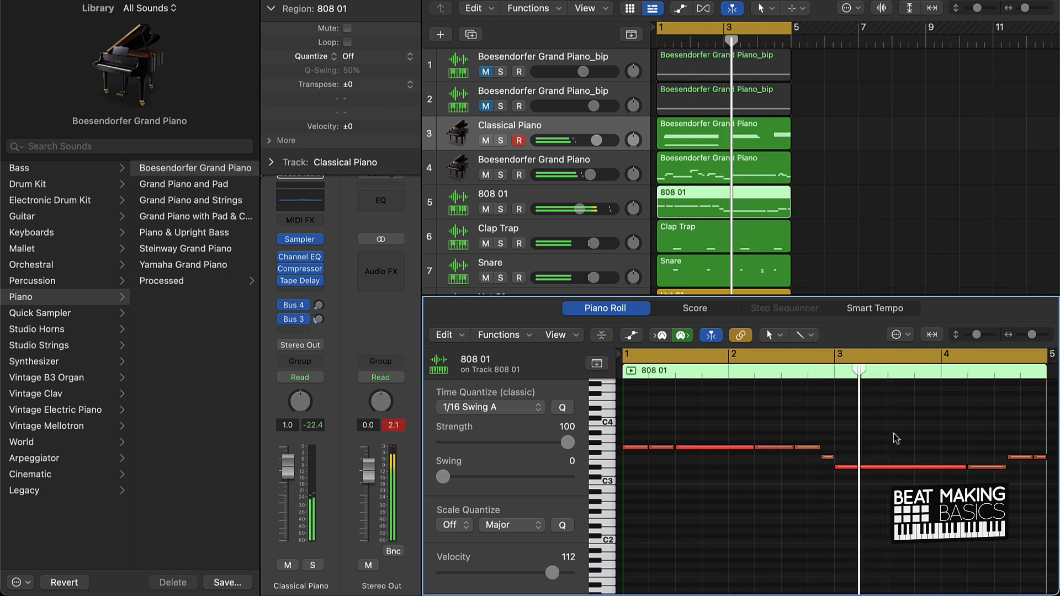
scroll(893, 435, "up", 1)
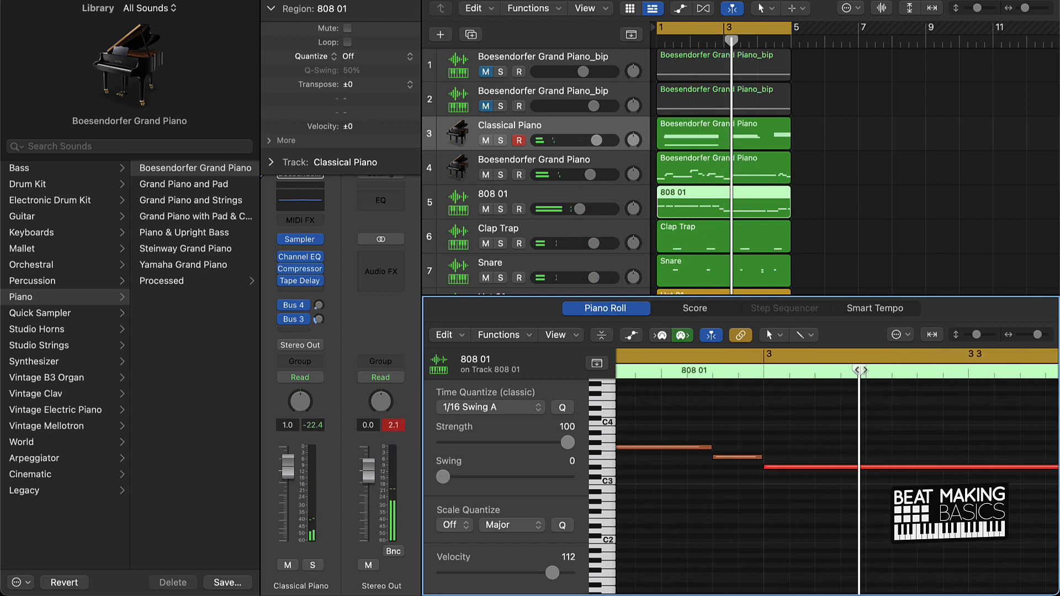
key("super+t")
key("space")
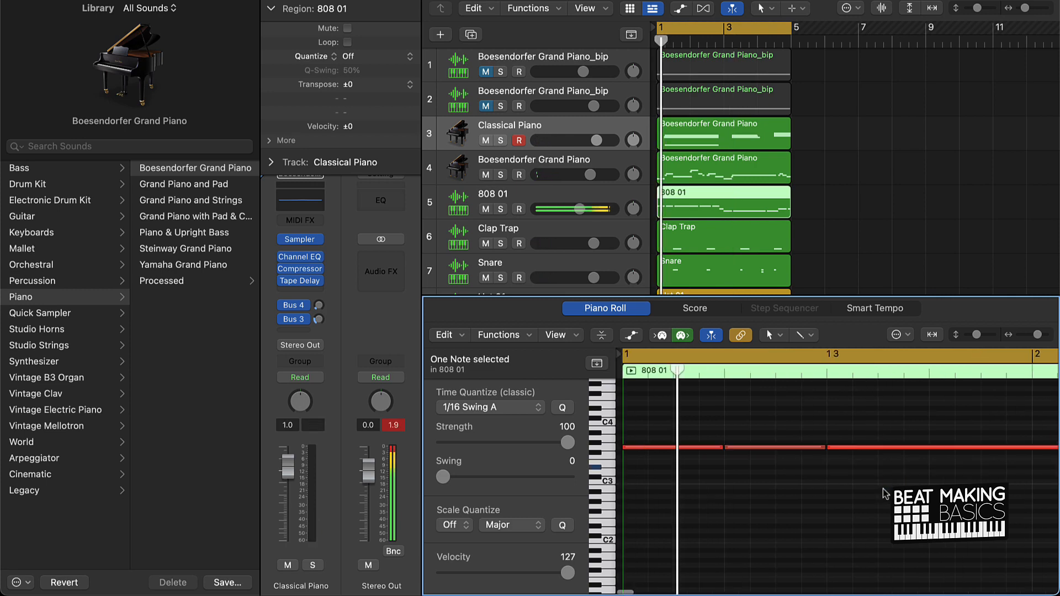
Step: Raise the 808 note starting around beat 2 of bar 4 by two semitones
scroll(882, 485, "down", 5)
scroll(882, 484, "down", 5)
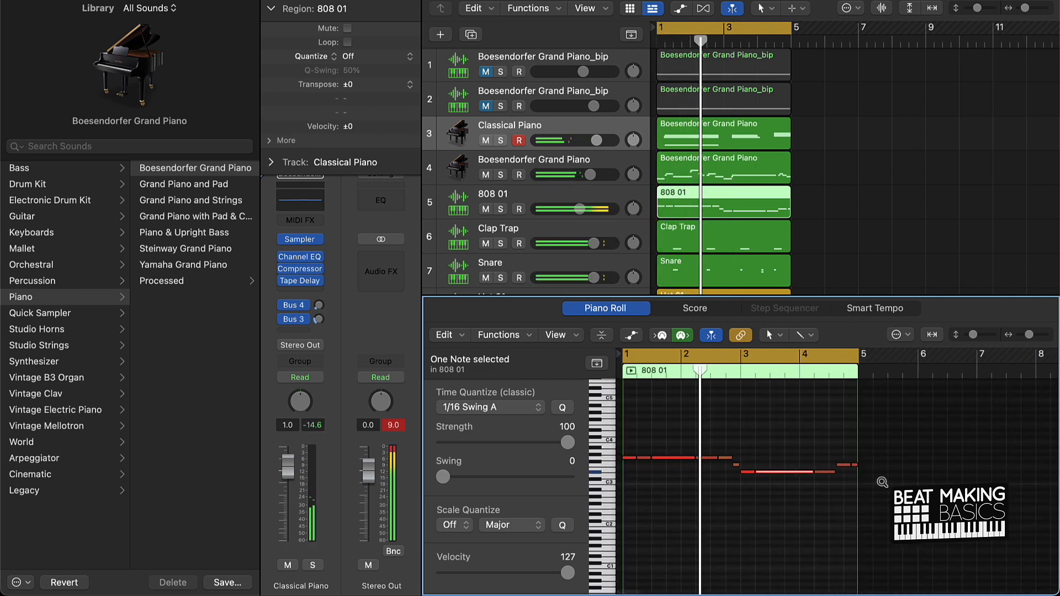
scroll(869, 479, "up", 3)
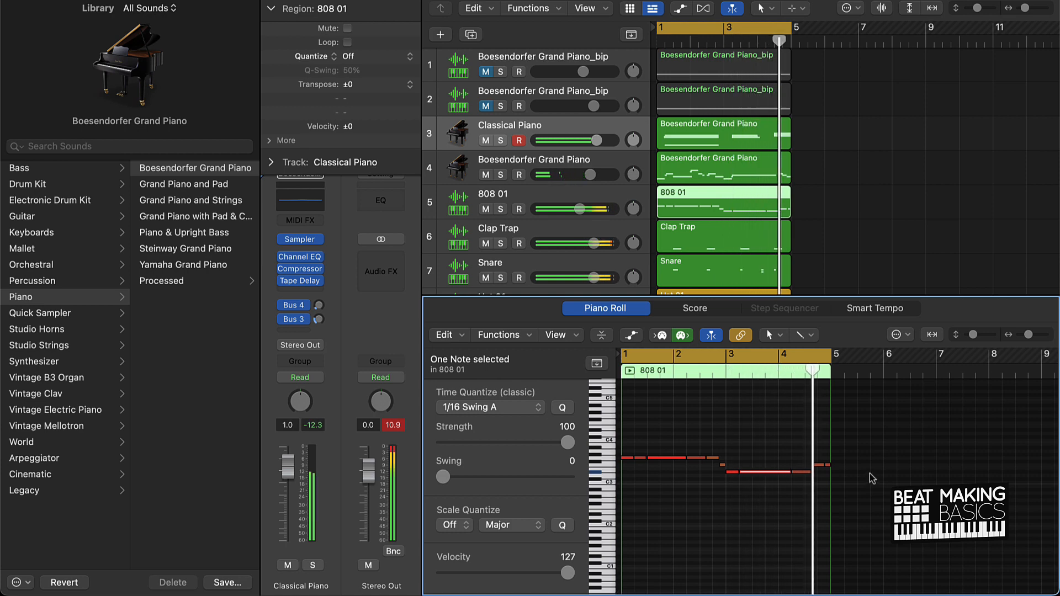
left_click_drag(797, 472, 798, 466)
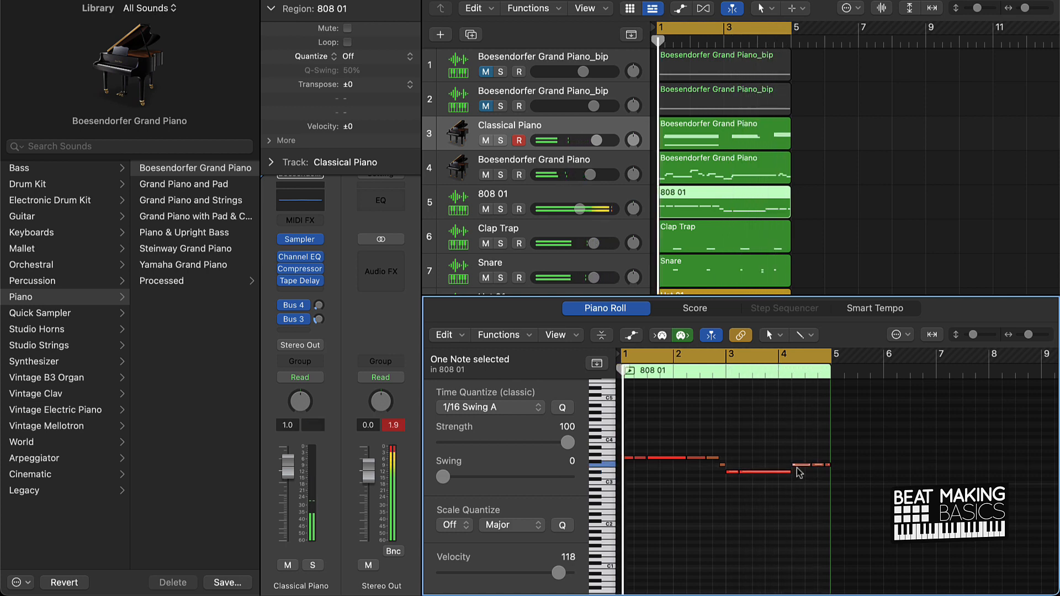
left_click(781, 446)
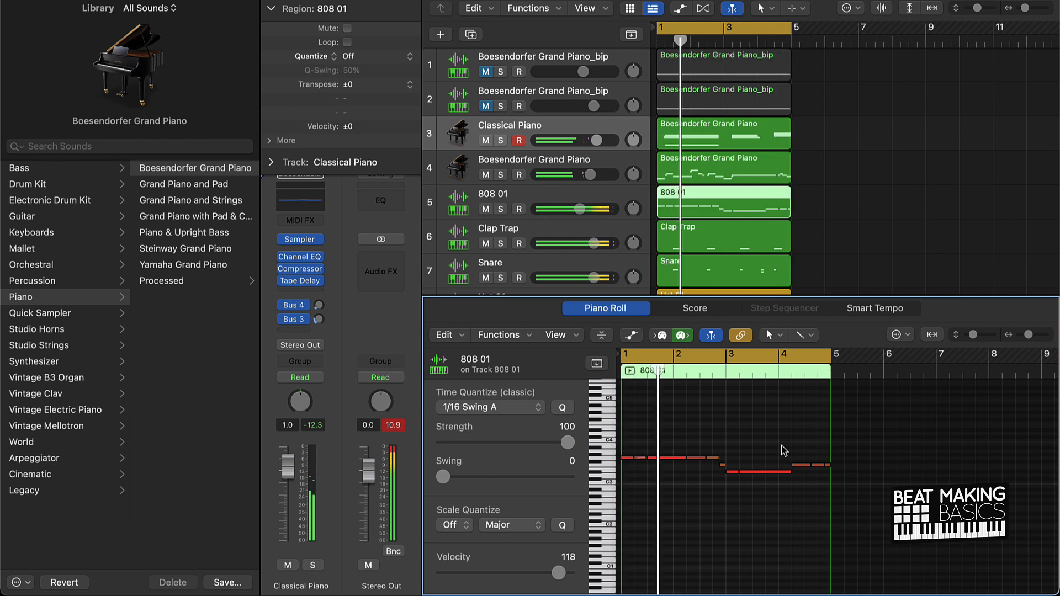
Step: Create one software instrument track using the stereo version of Spectrasonics Omnisphere, and close the plug-in window
key("e")
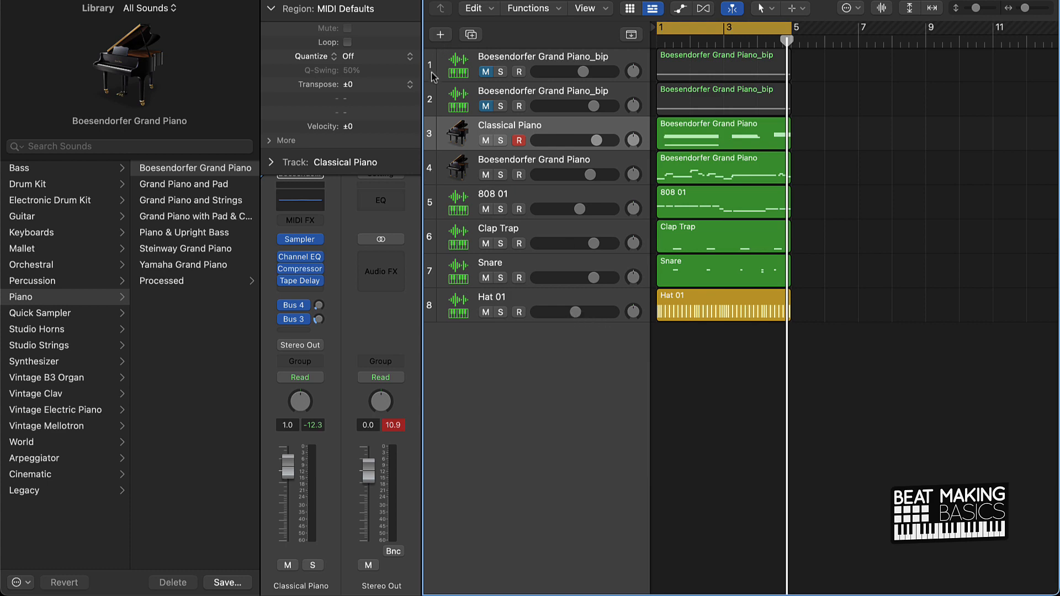
left_click(439, 35)
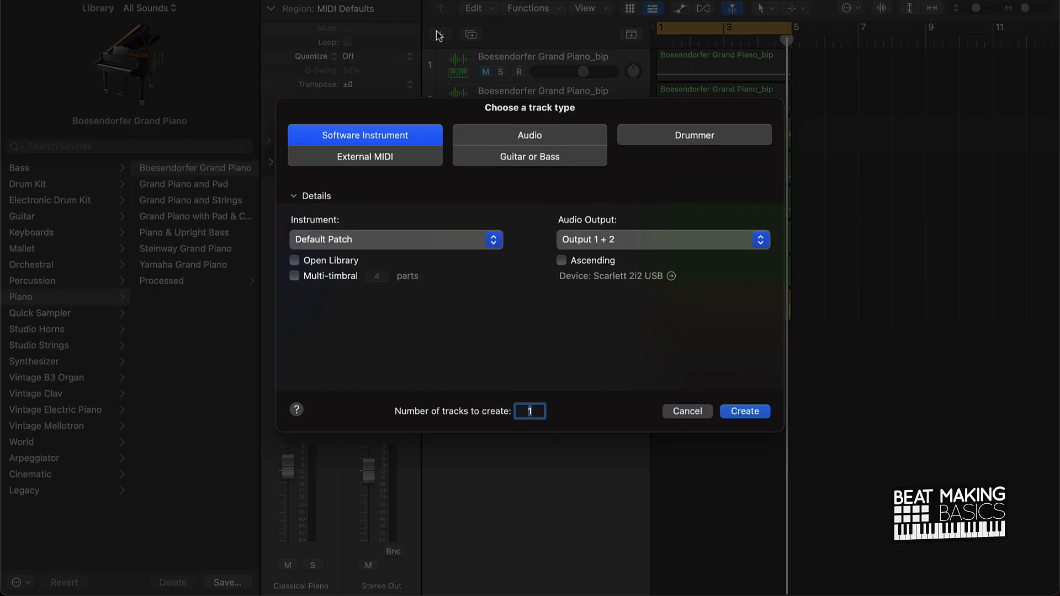
left_click(491, 248)
mouse_move(395, 410)
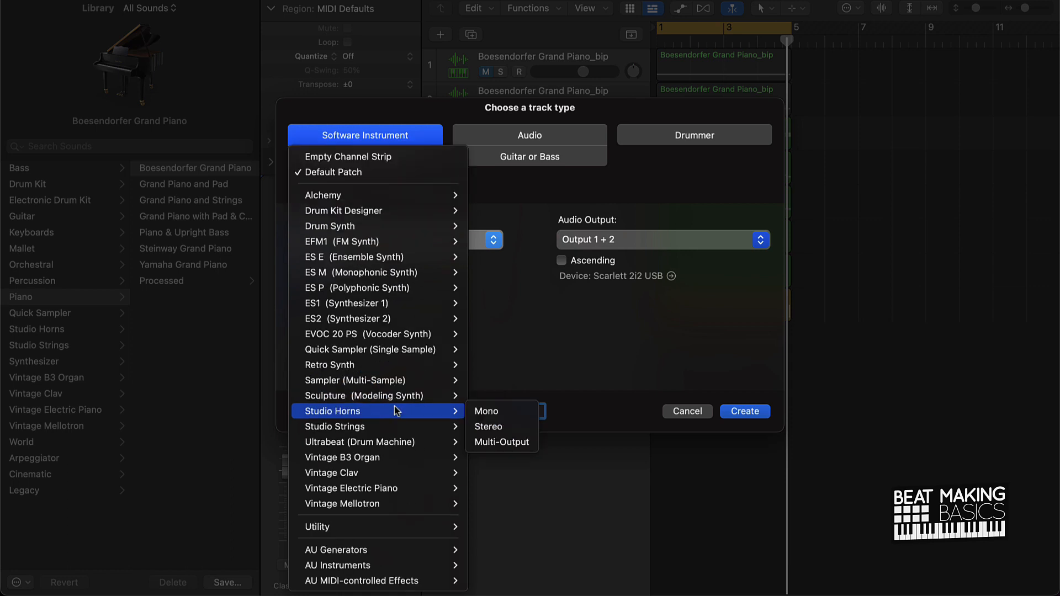
mouse_move(375, 565)
mouse_move(513, 565)
mouse_move(616, 567)
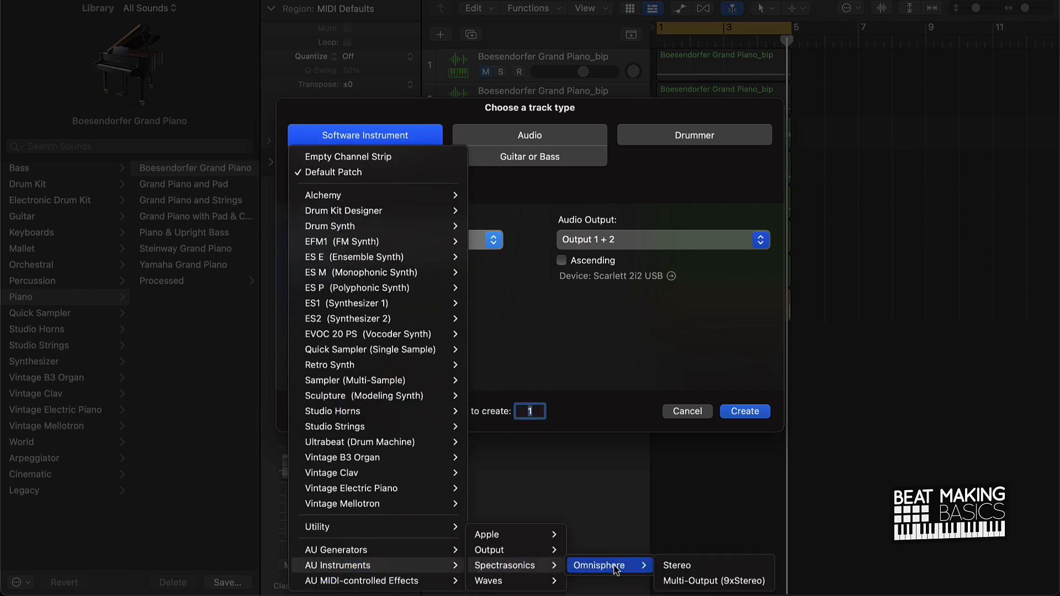
left_click(677, 565)
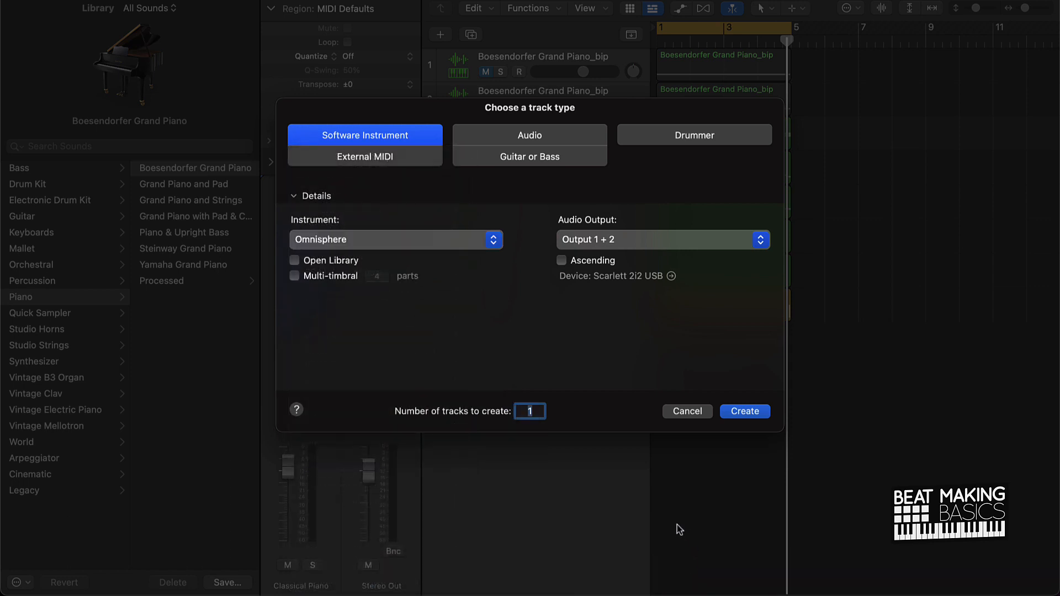
left_click(746, 412)
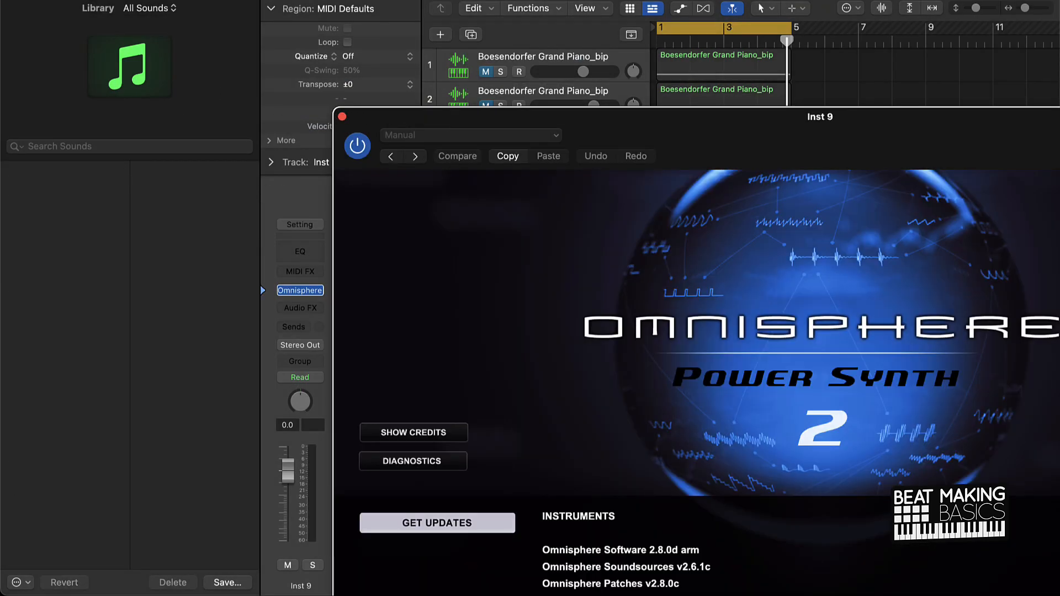
left_click(343, 117)
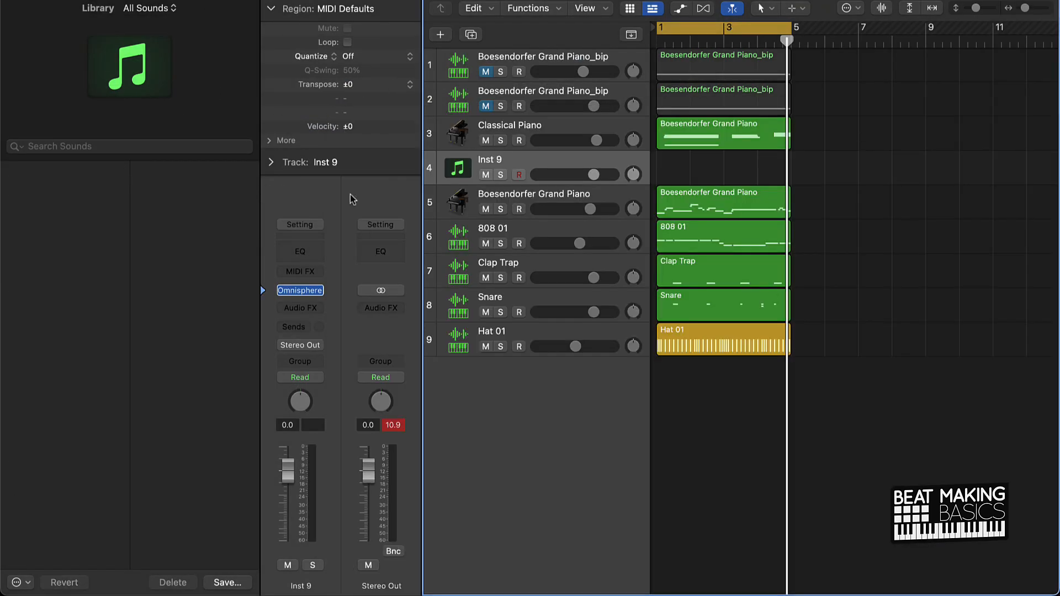
Step: Set the Inst 9 track's MIDI out channel to 1
left_click(272, 162)
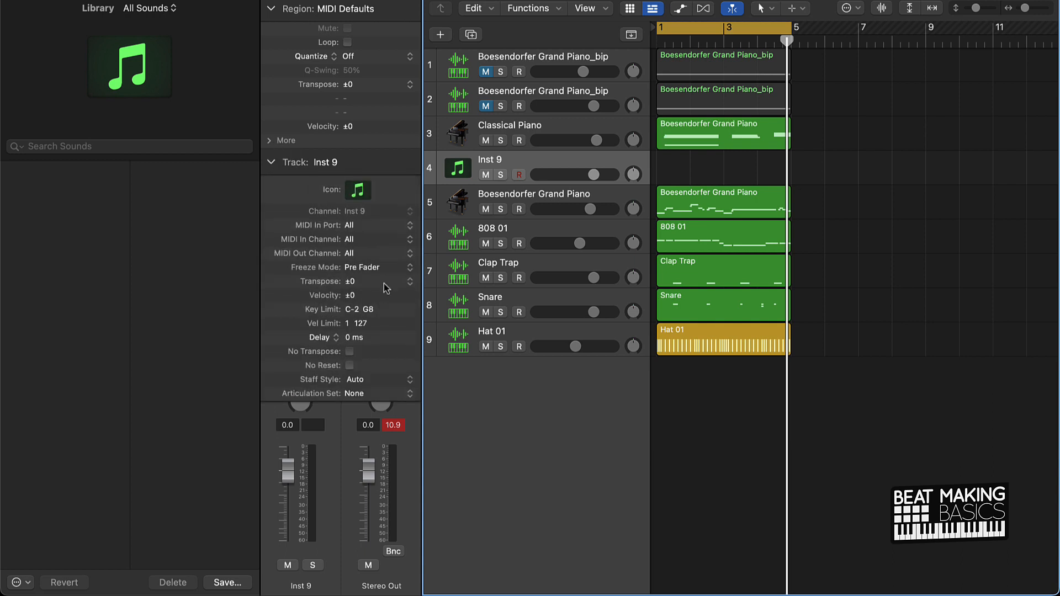
left_click(348, 252)
left_click(353, 269)
left_click(271, 163)
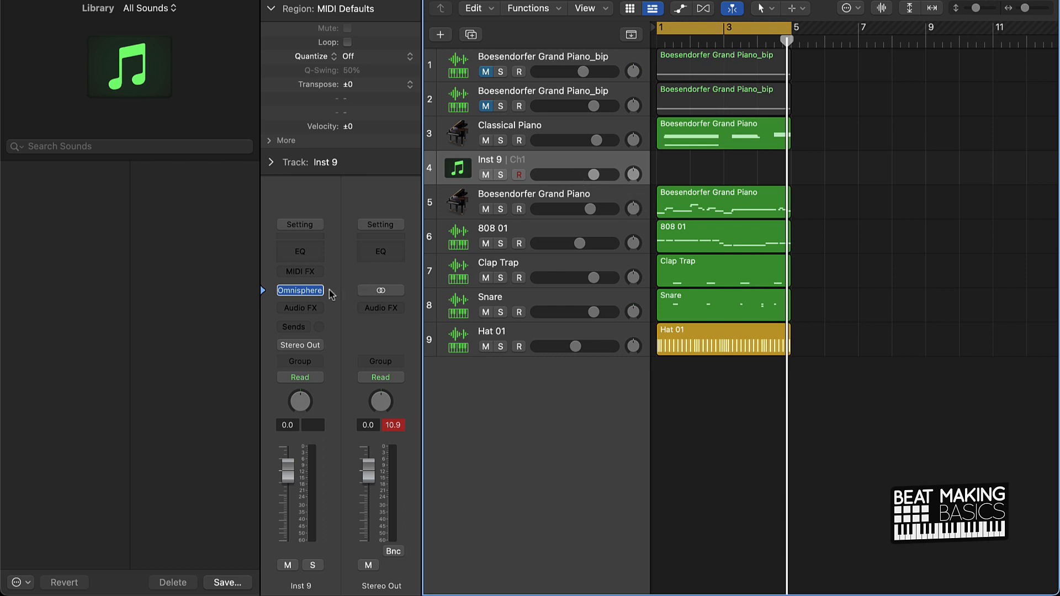
Step: Load the Bluesy Lead patch from Omnisphere's Guitars category on Inst 9, and close the plug-in window
left_click(309, 293)
left_click_drag(720, 157, 472, 11)
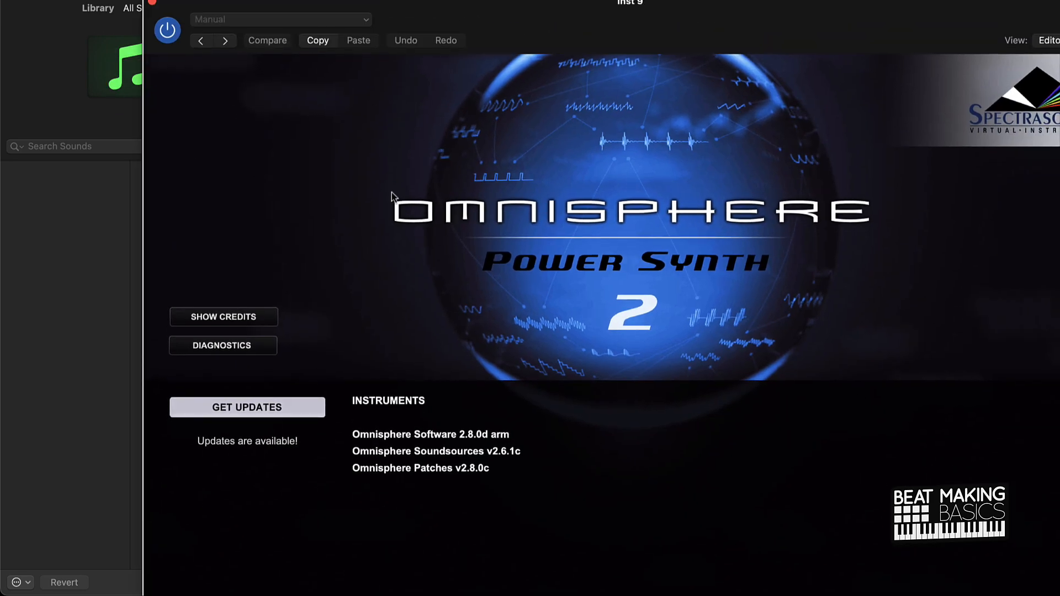
left_click(392, 192)
left_click(193, 299)
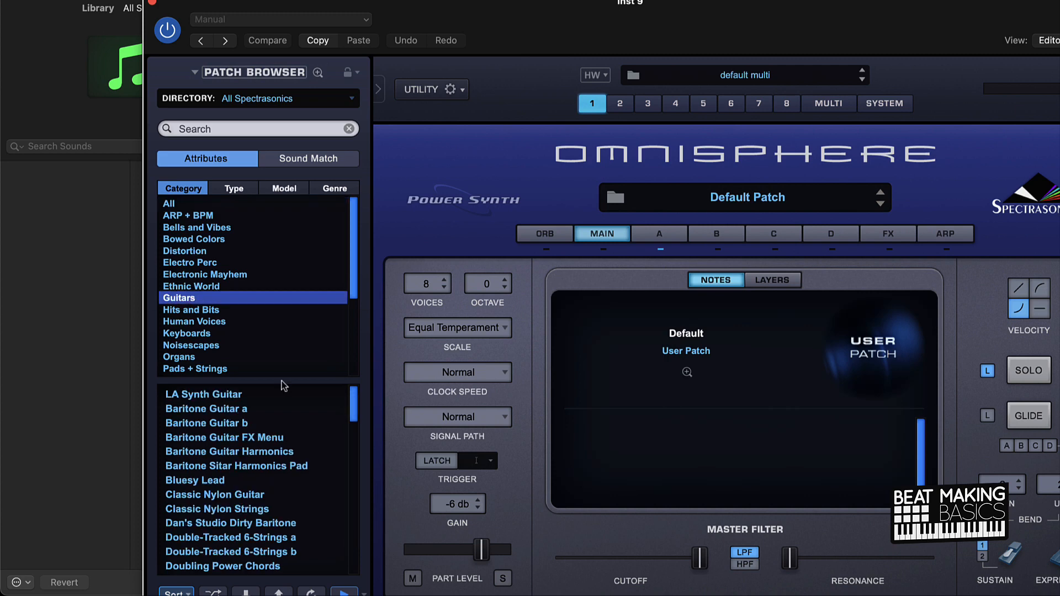
left_click(220, 483)
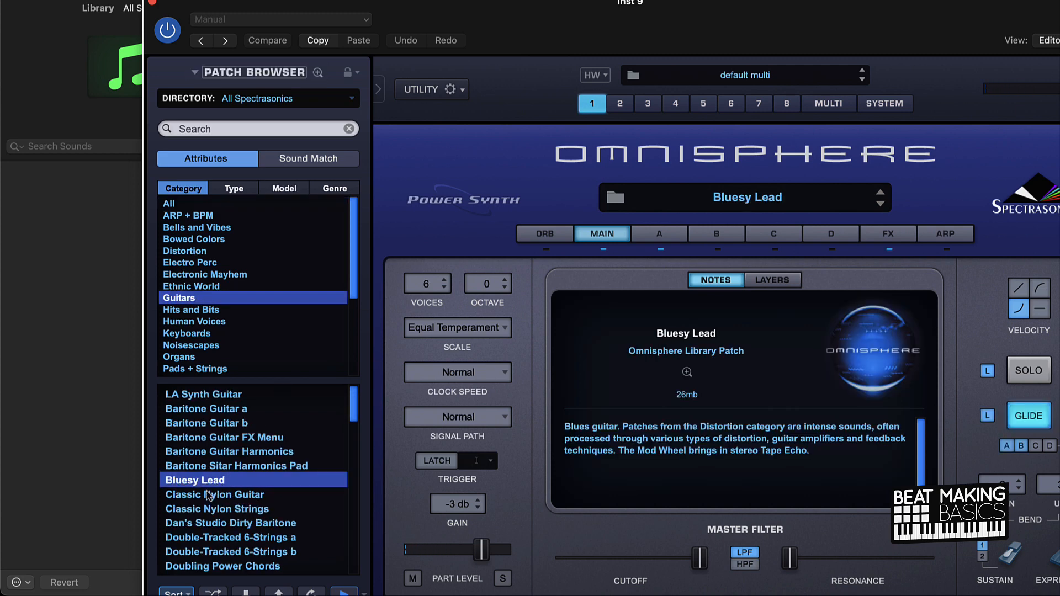
left_click(152, 4)
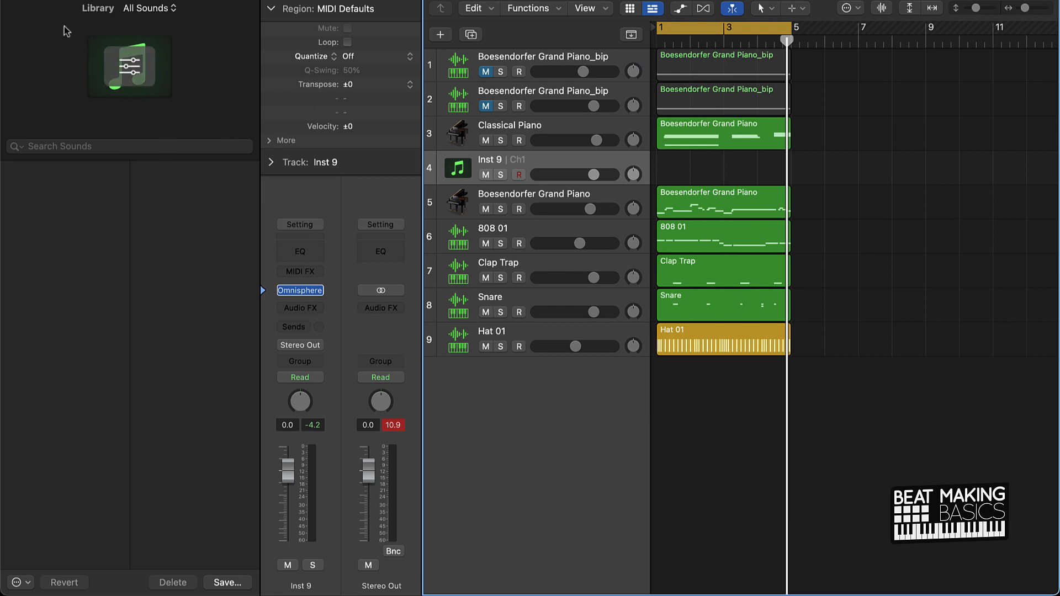
Step: Hide the Library, record a guitar part on the Inst 9 track over the four-bar loop, and play it back
key("y")
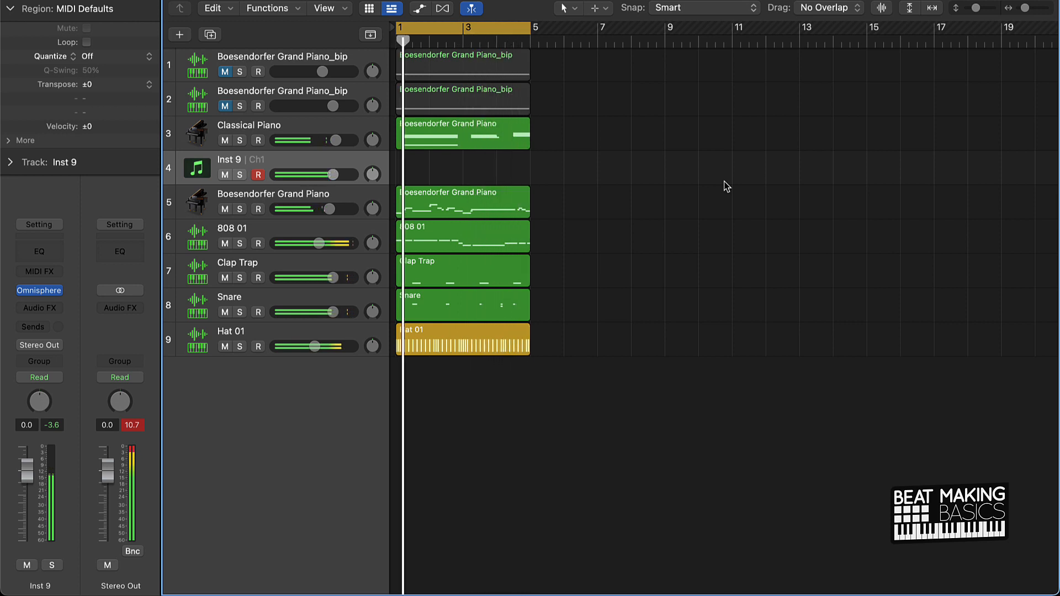
key("r")
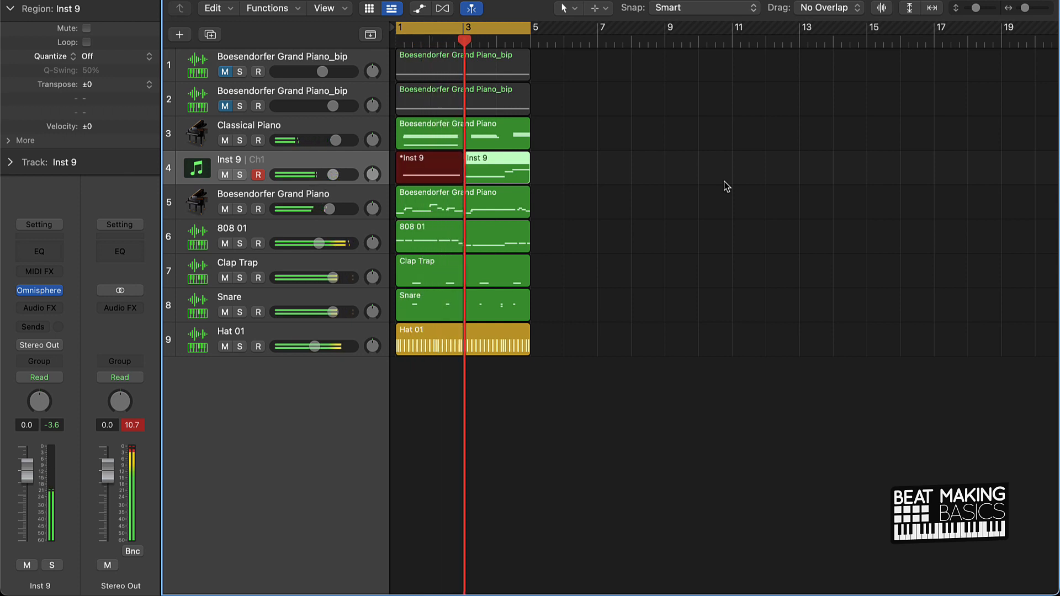
key("space")
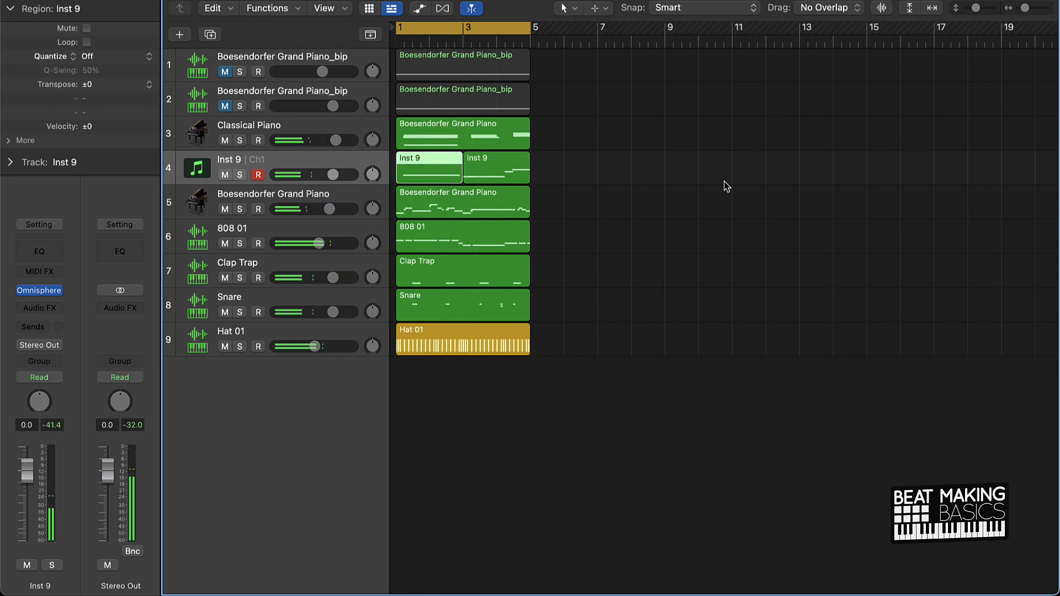
key("space")
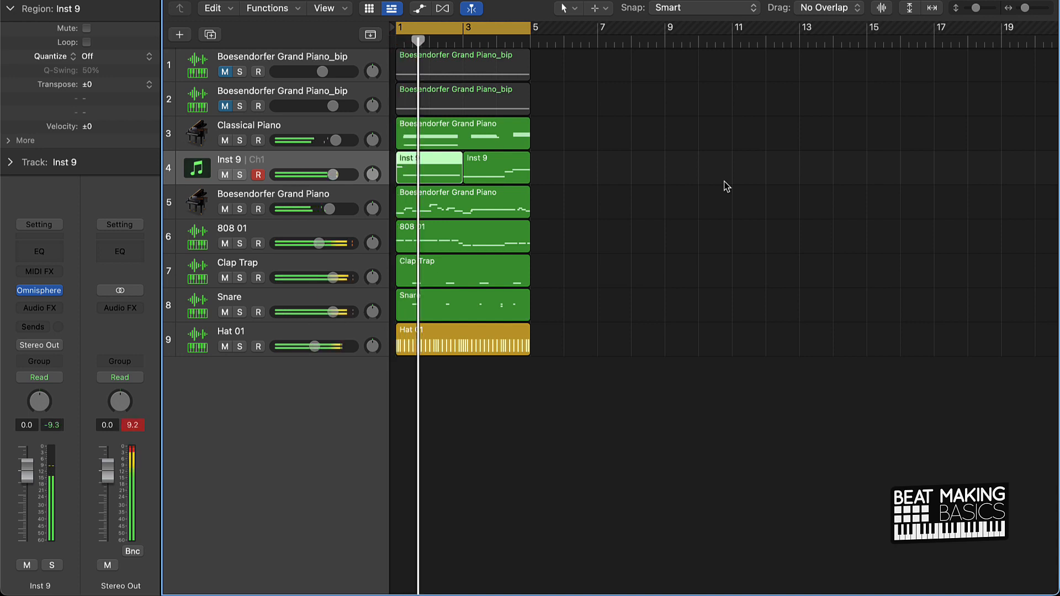
Step: Join the two recorded Inst 9 regions into one four-bar region
left_click_drag(564, 170, 478, 167)
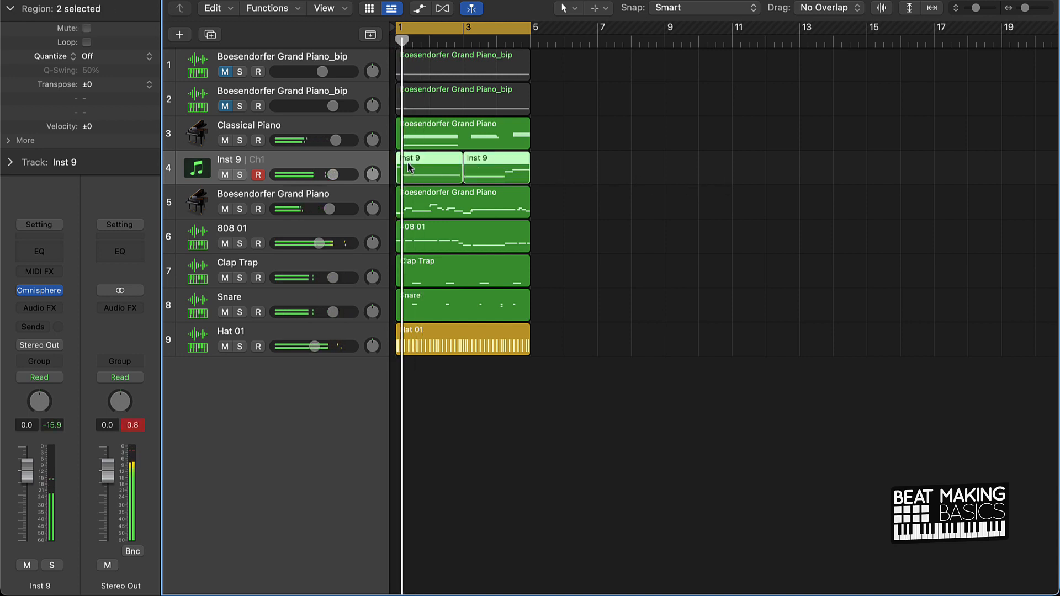
key("super+k")
key("super+k")
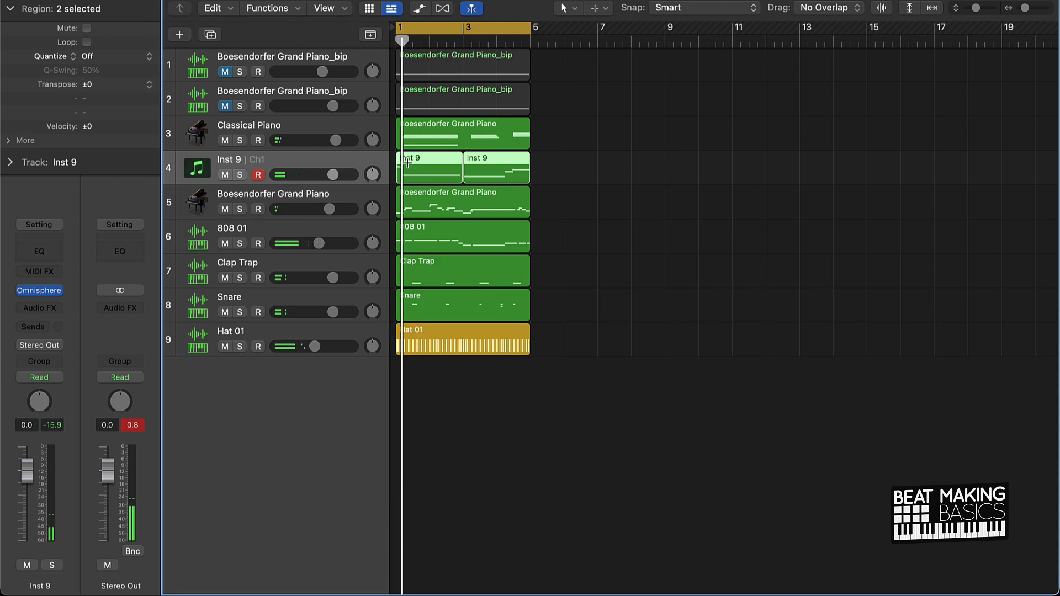
key("super+j")
Step: Quantize all notes of the joined Inst 9 region to 1/16 Swing A and play the loop
double_click(413, 168)
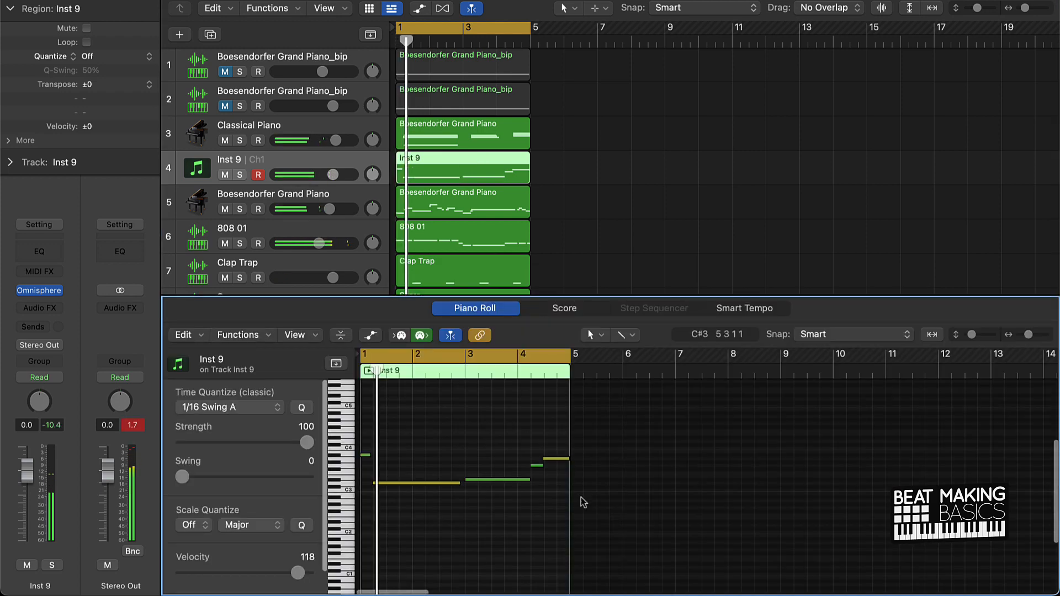
key("super+a")
left_click(301, 408)
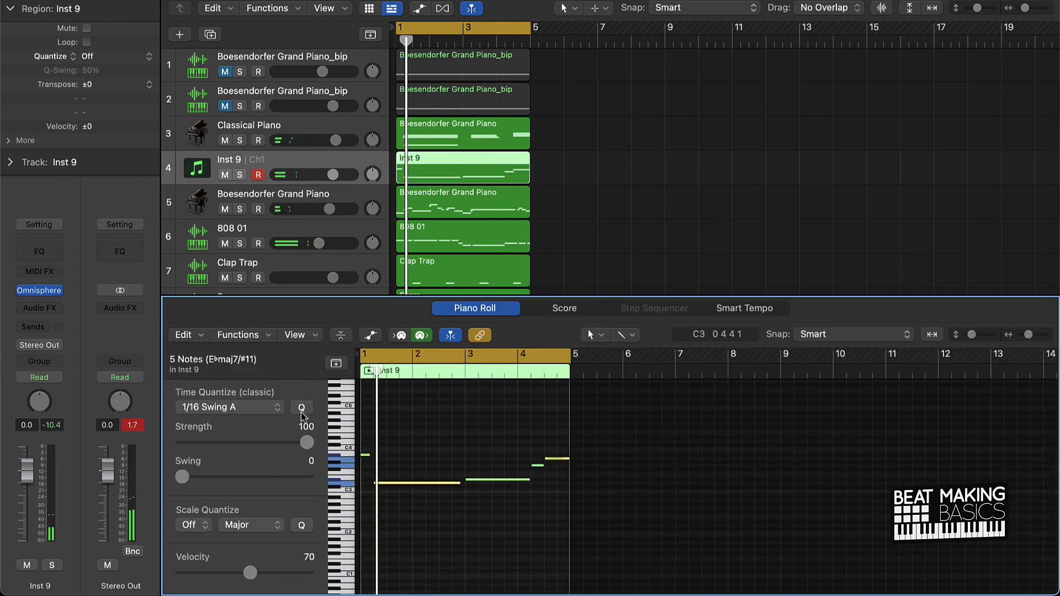
key("space")
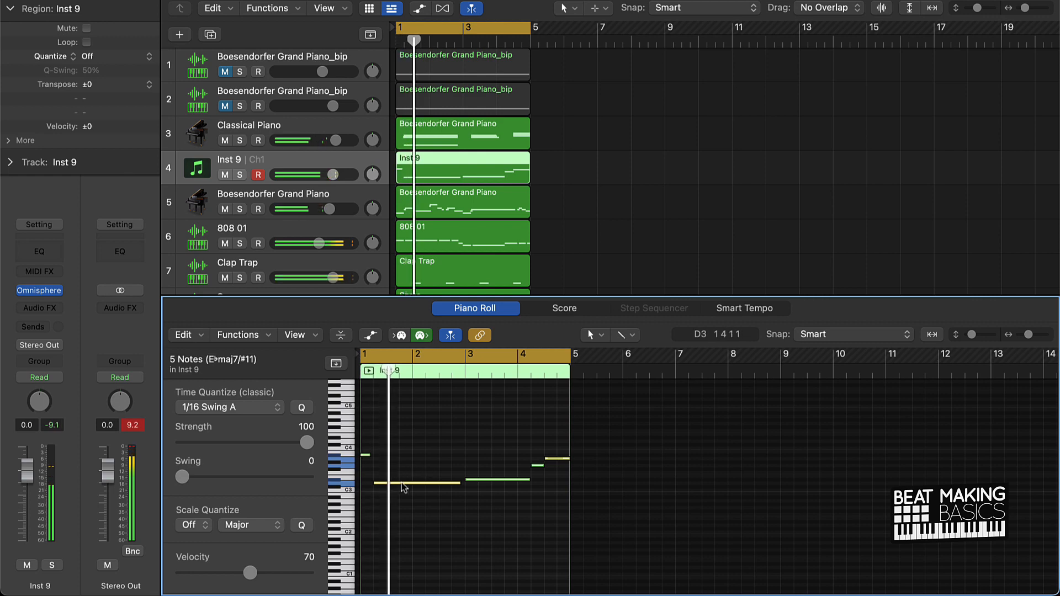
Step: Trim the selected Inst 9 note ends to the following notes with Force Legato
right_click(408, 482)
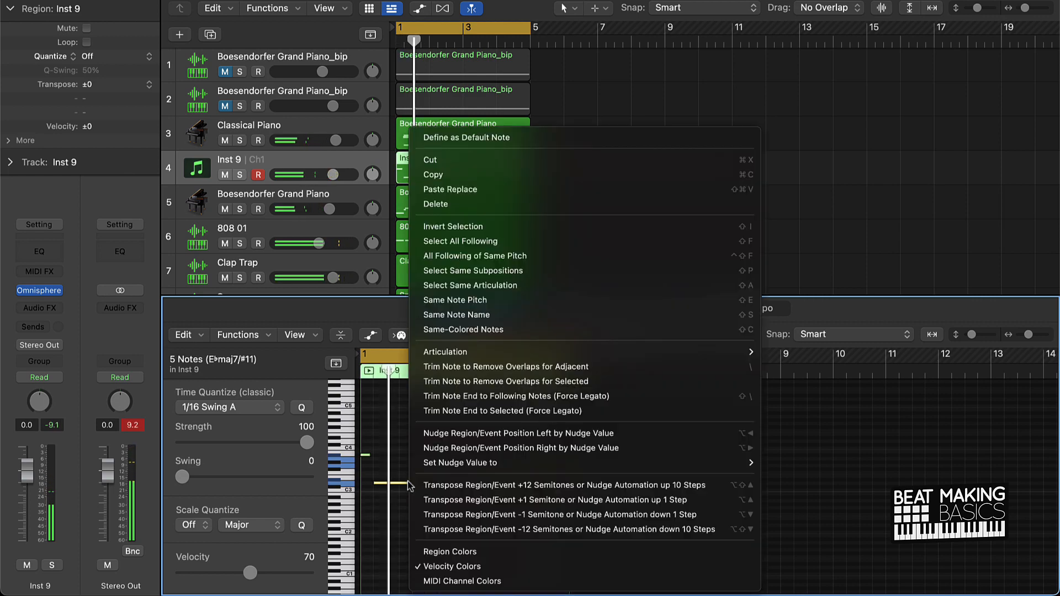
left_click(548, 397)
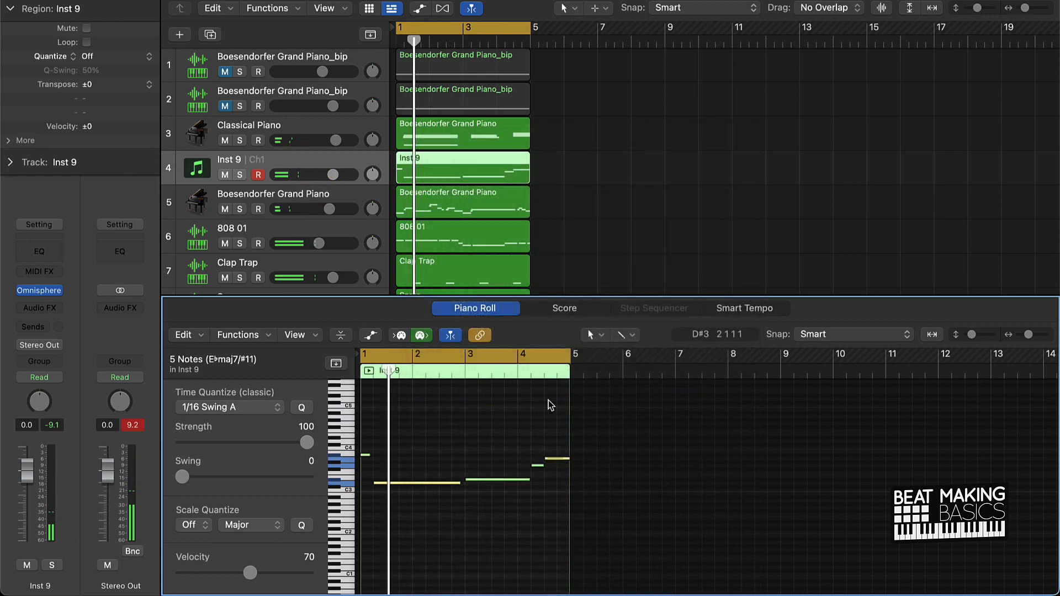
left_click(489, 440)
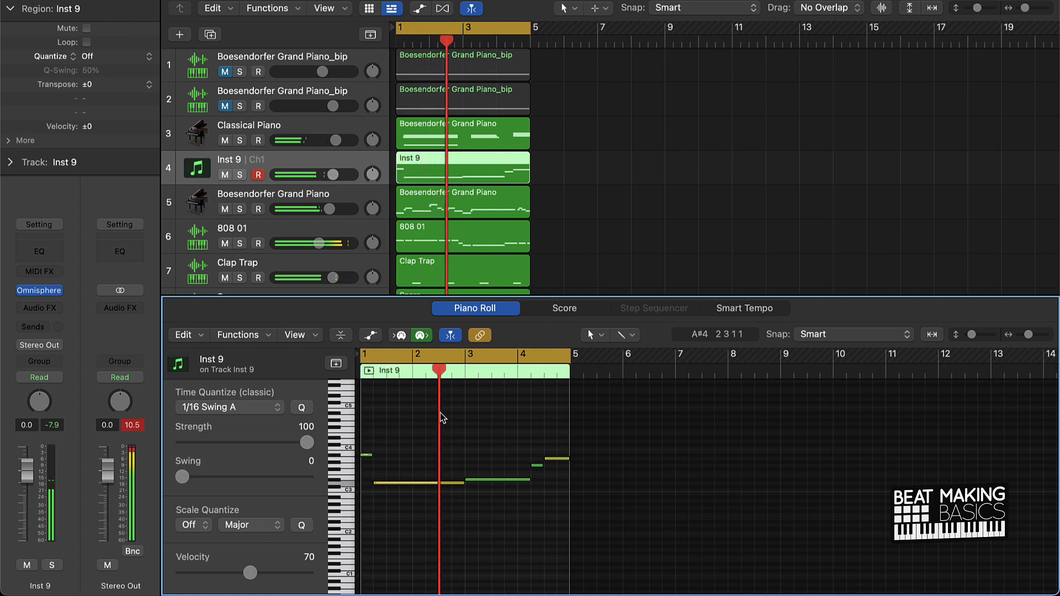
Step: Overdub further recording passes into the Inst 9 region during loop playback, and close the Piano Roll
key("r")
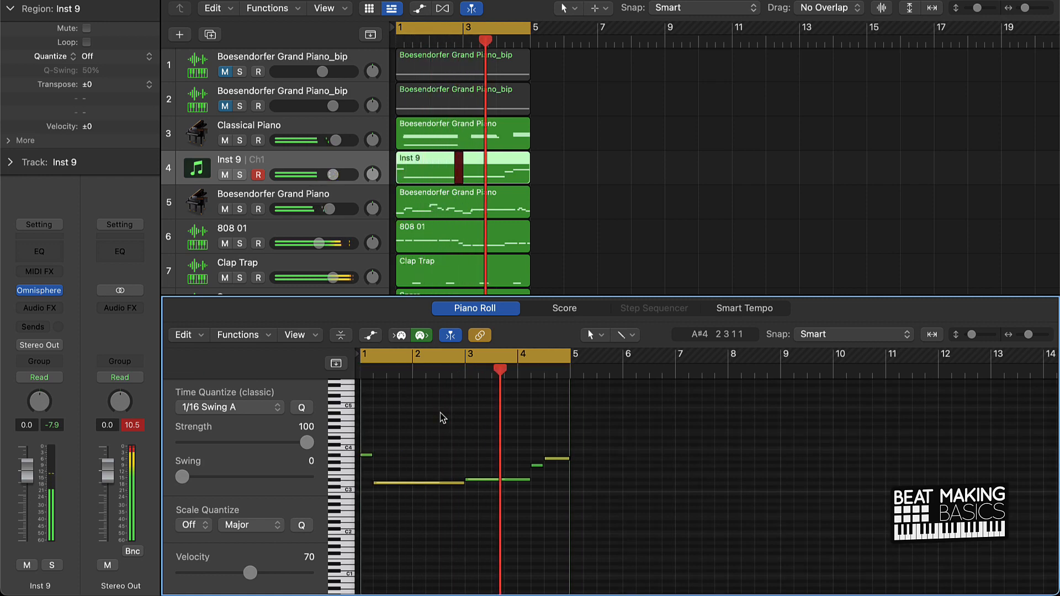
key("space")
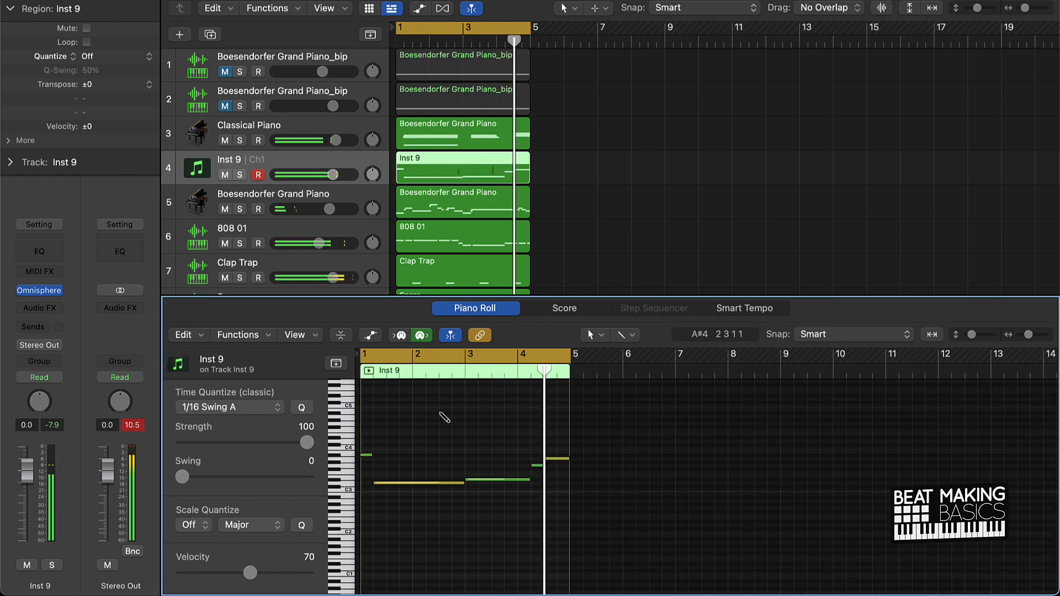
key("space")
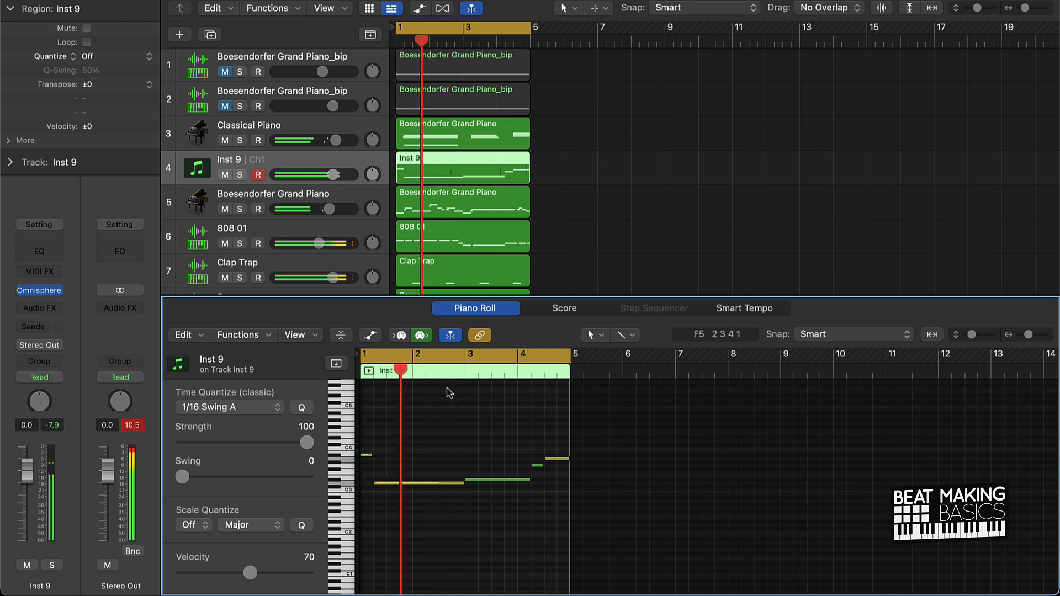
key("r")
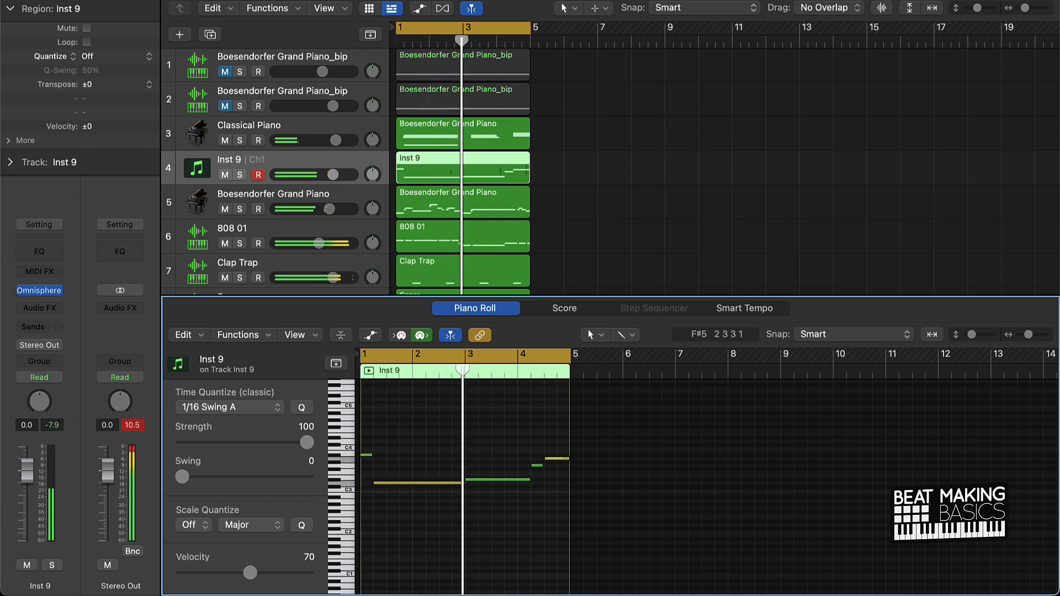
key("e")
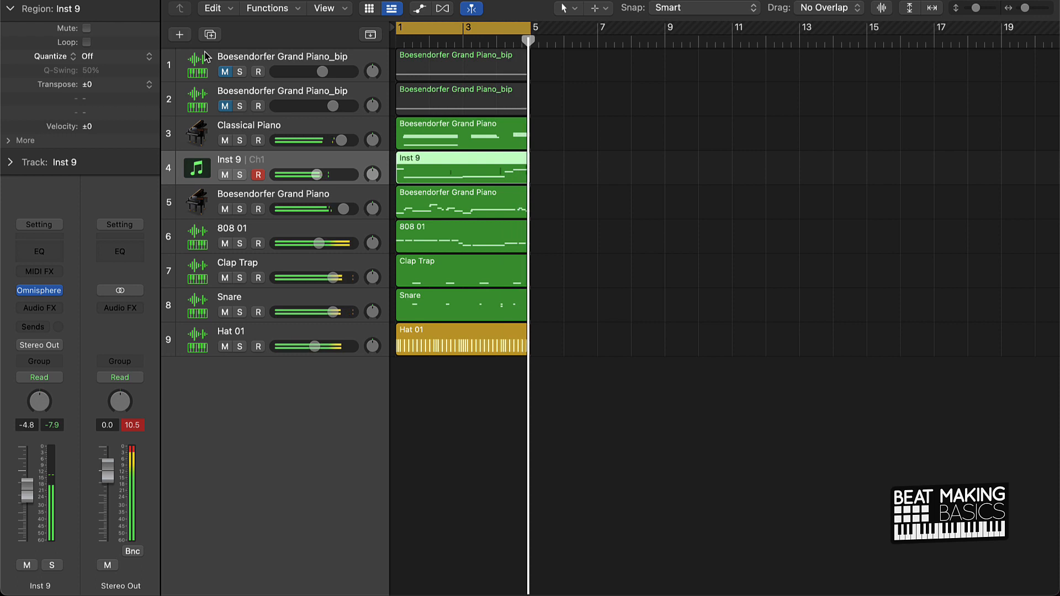
Step: Mute the Inst 9 and Boesendorfer Grand Piano melody tracks, and unmute the second Boesendorfer Grand Piano_bip track
left_click(225, 175)
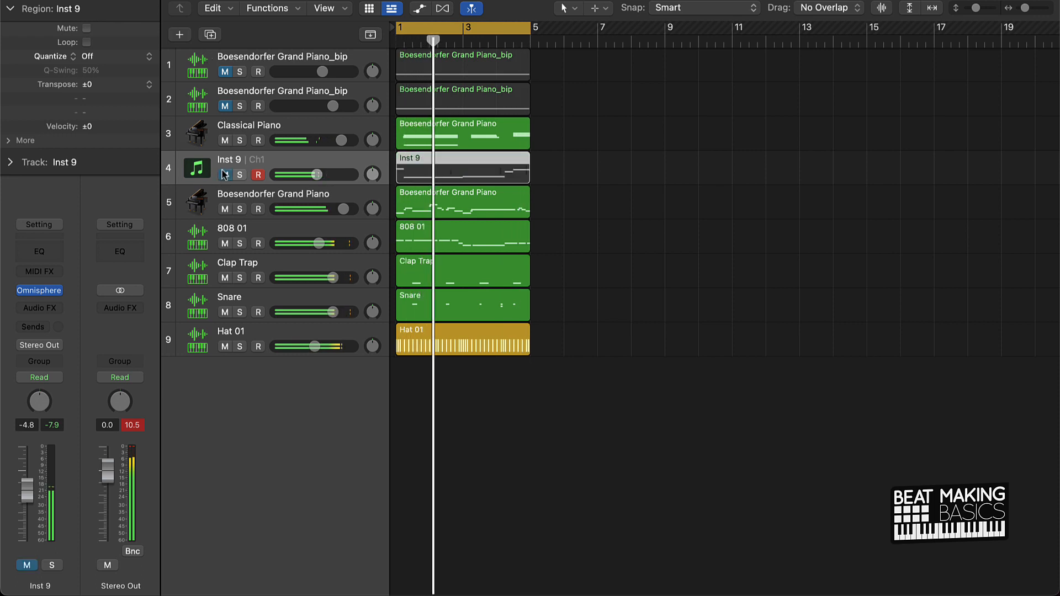
left_click(225, 209)
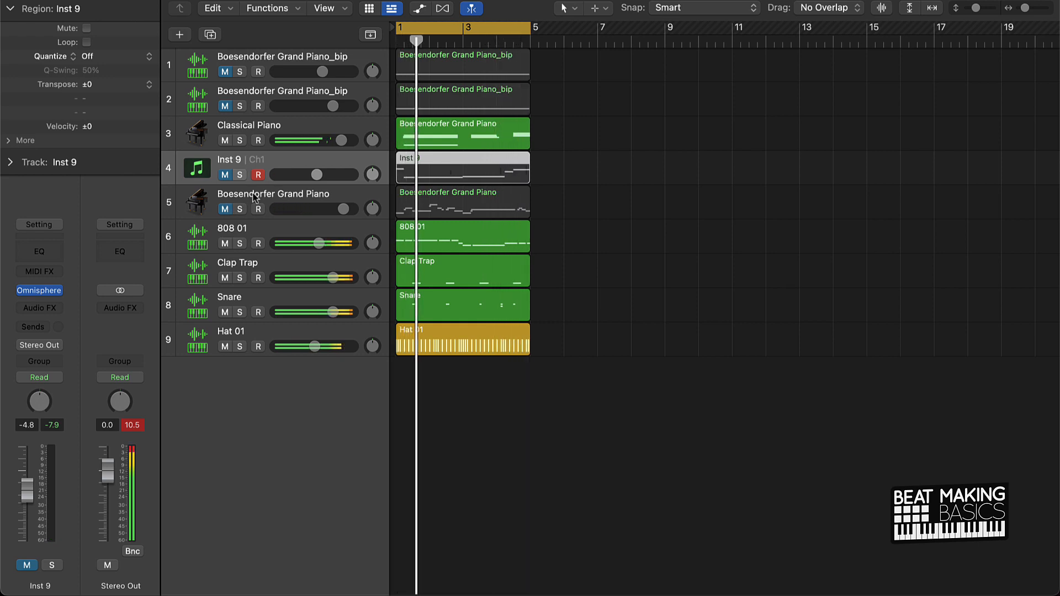
left_click(813, 171)
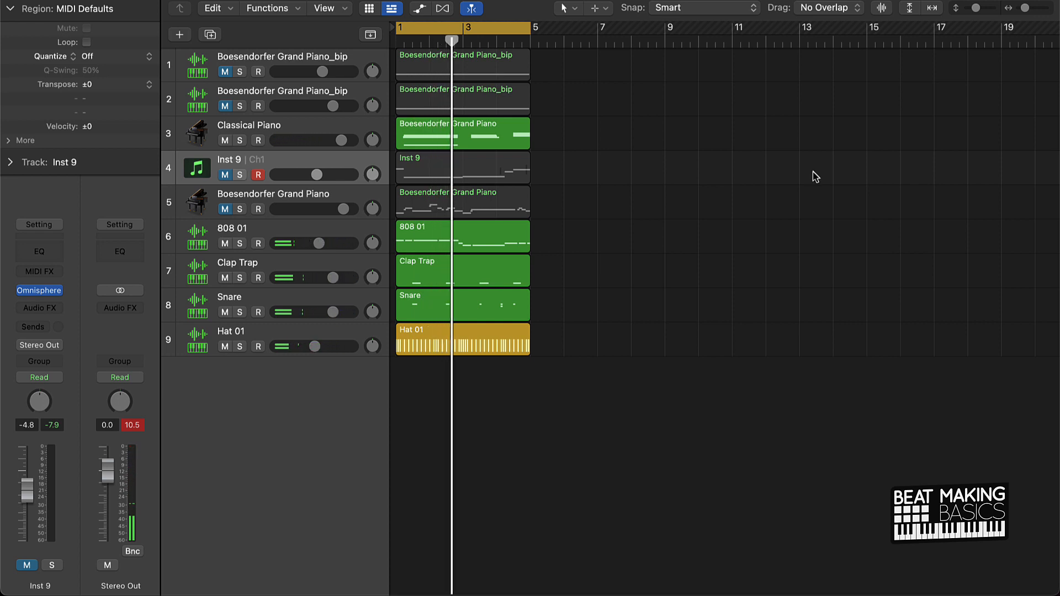
left_click(225, 106)
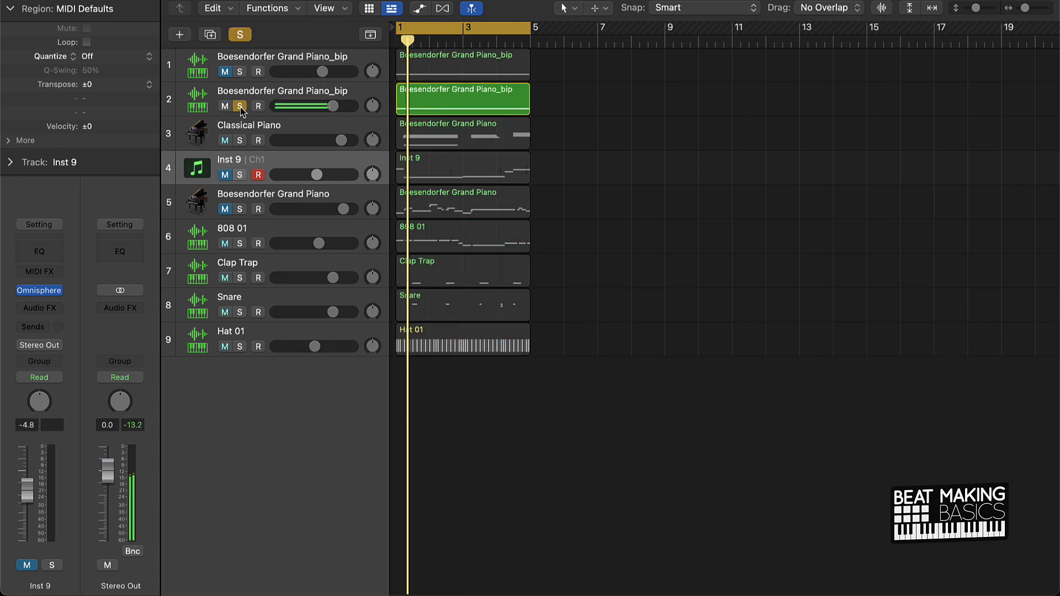
left_click(241, 106)
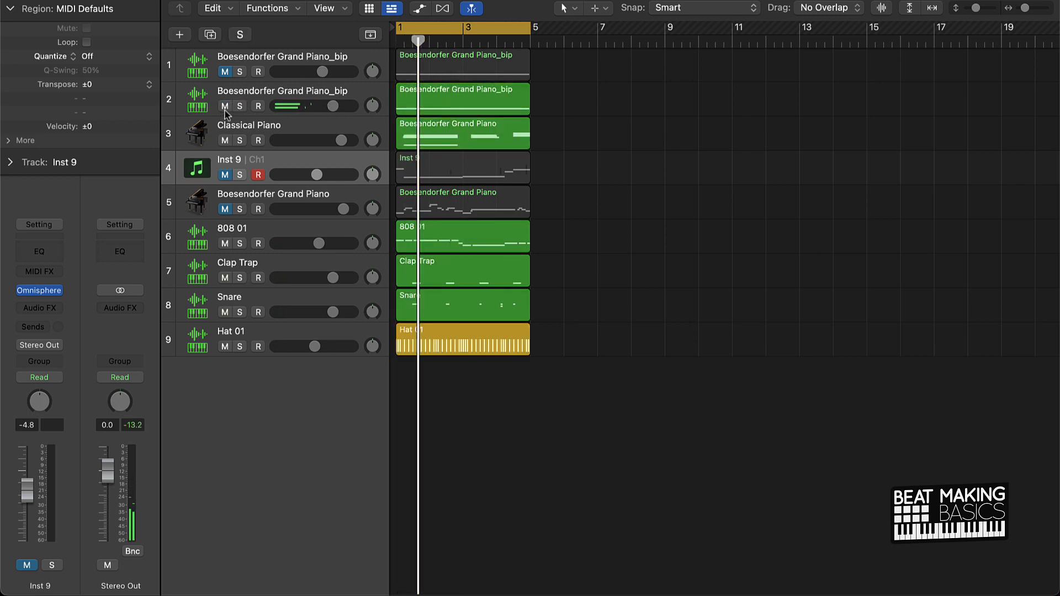
Step: Mute the second Boesendorfer Grand Piano_bip track and unmute the Boesendorfer Grand Piano melody track, playing the loop after each change
left_click(224, 107)
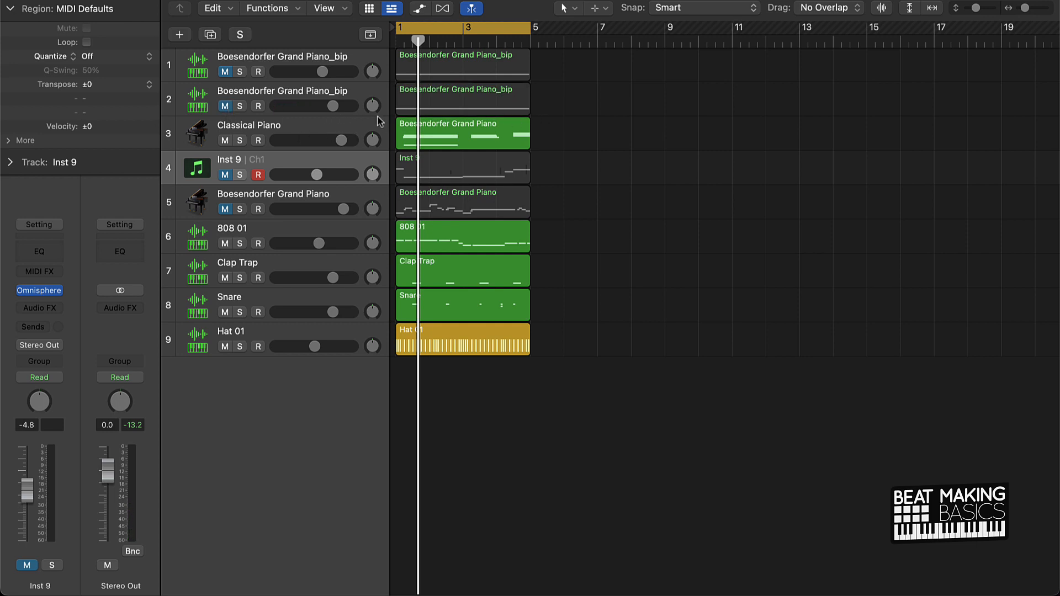
key("space")
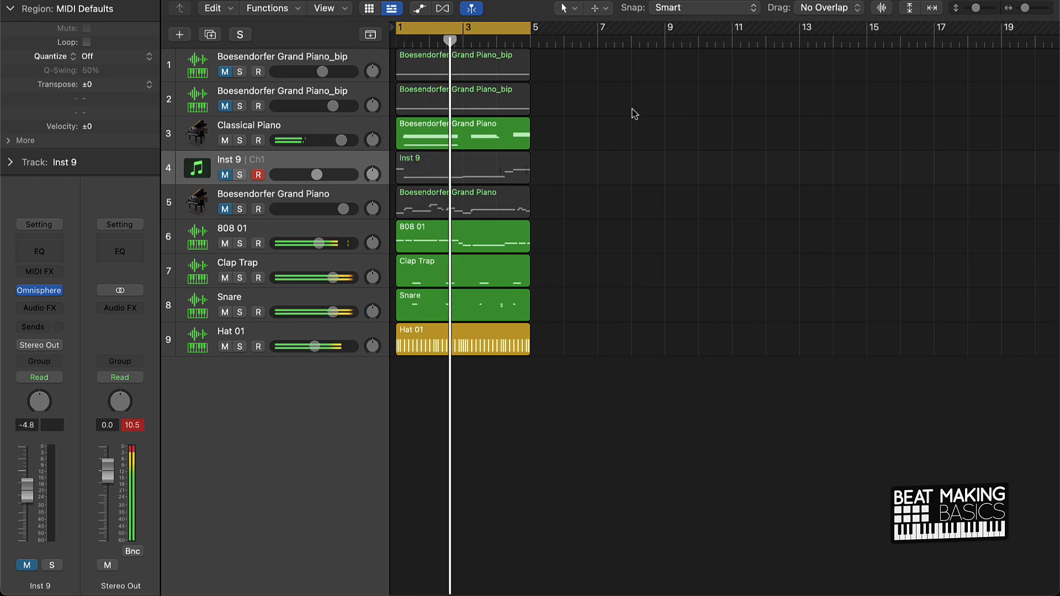
left_click(225, 209)
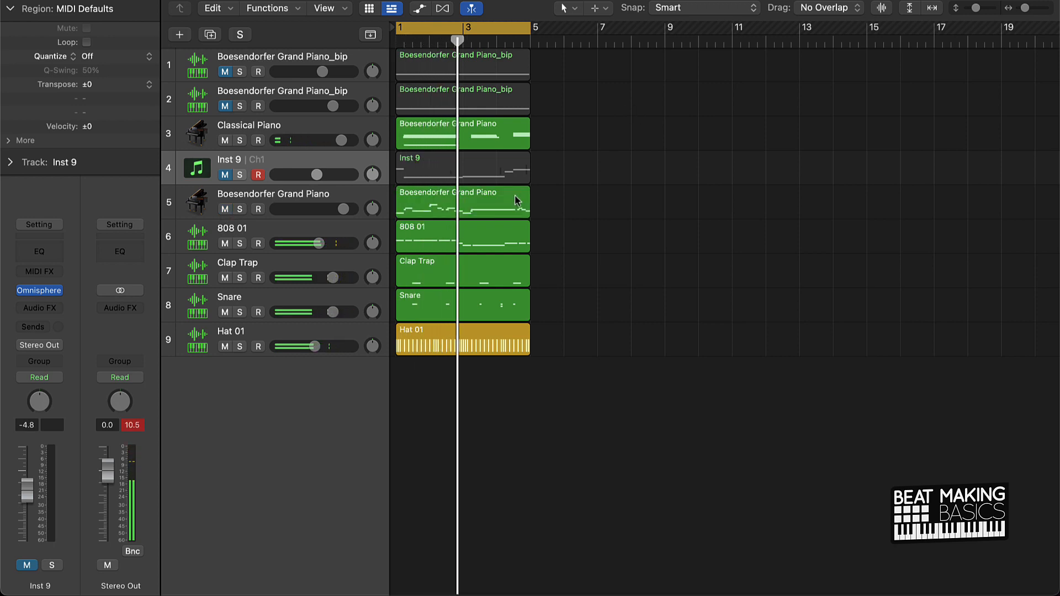
key("space")
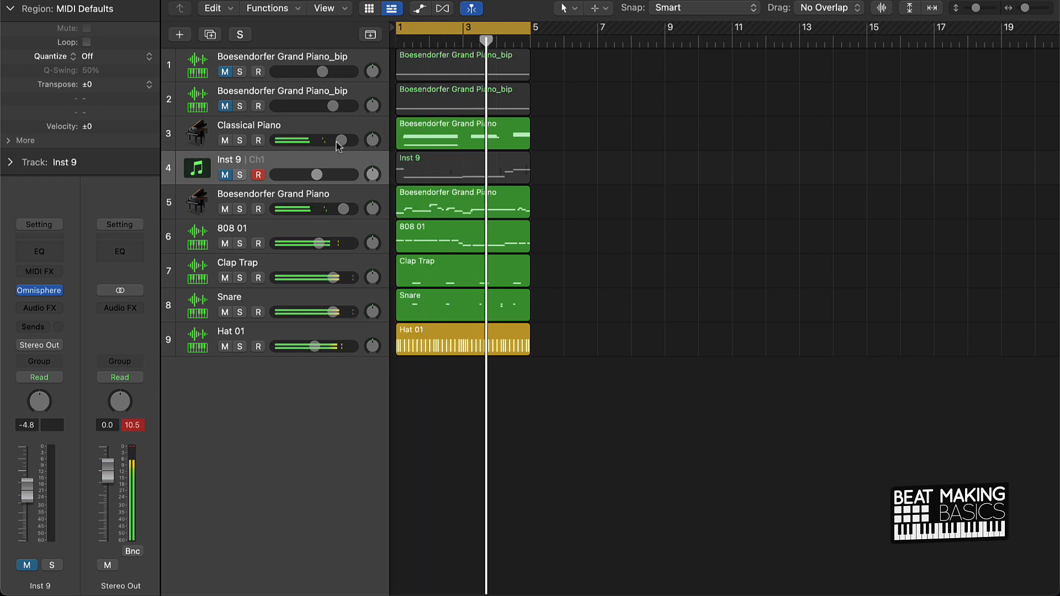
Step: Unmute the Inst 9 guitar track and play the loop together with the piano melody and drums, stopping playback at the end
left_click(223, 175)
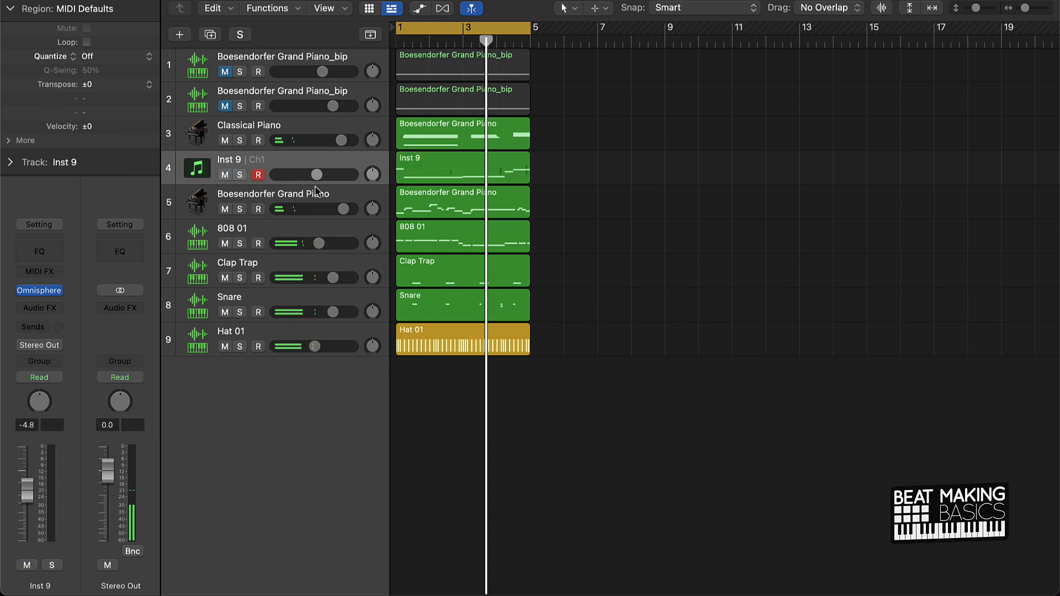
key("space")
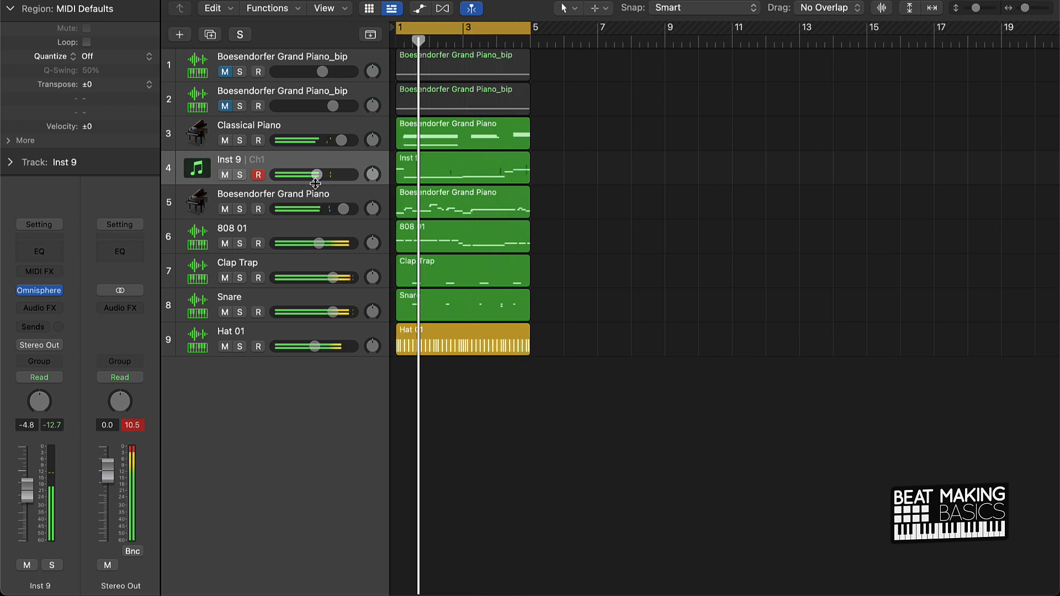
key("space")
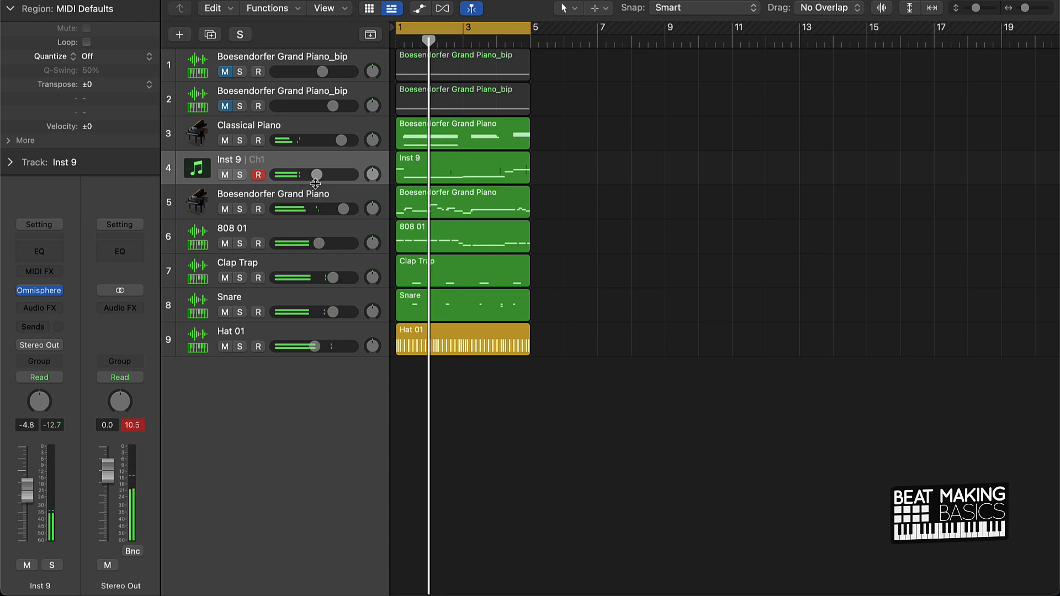